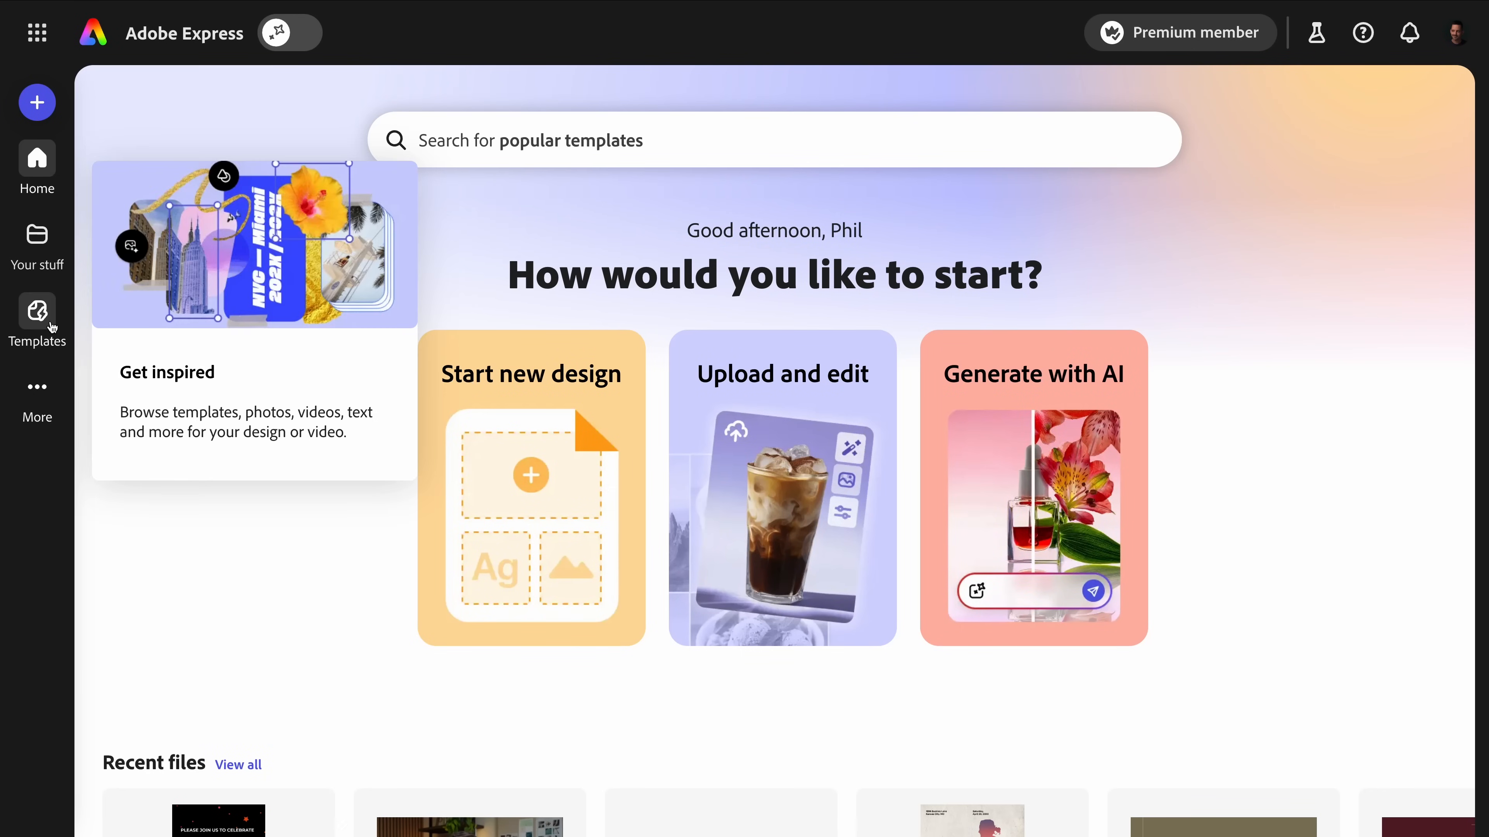
Search the template library for "birthday invitation".
click(37, 311)
scroll(649, 344, down, 10)
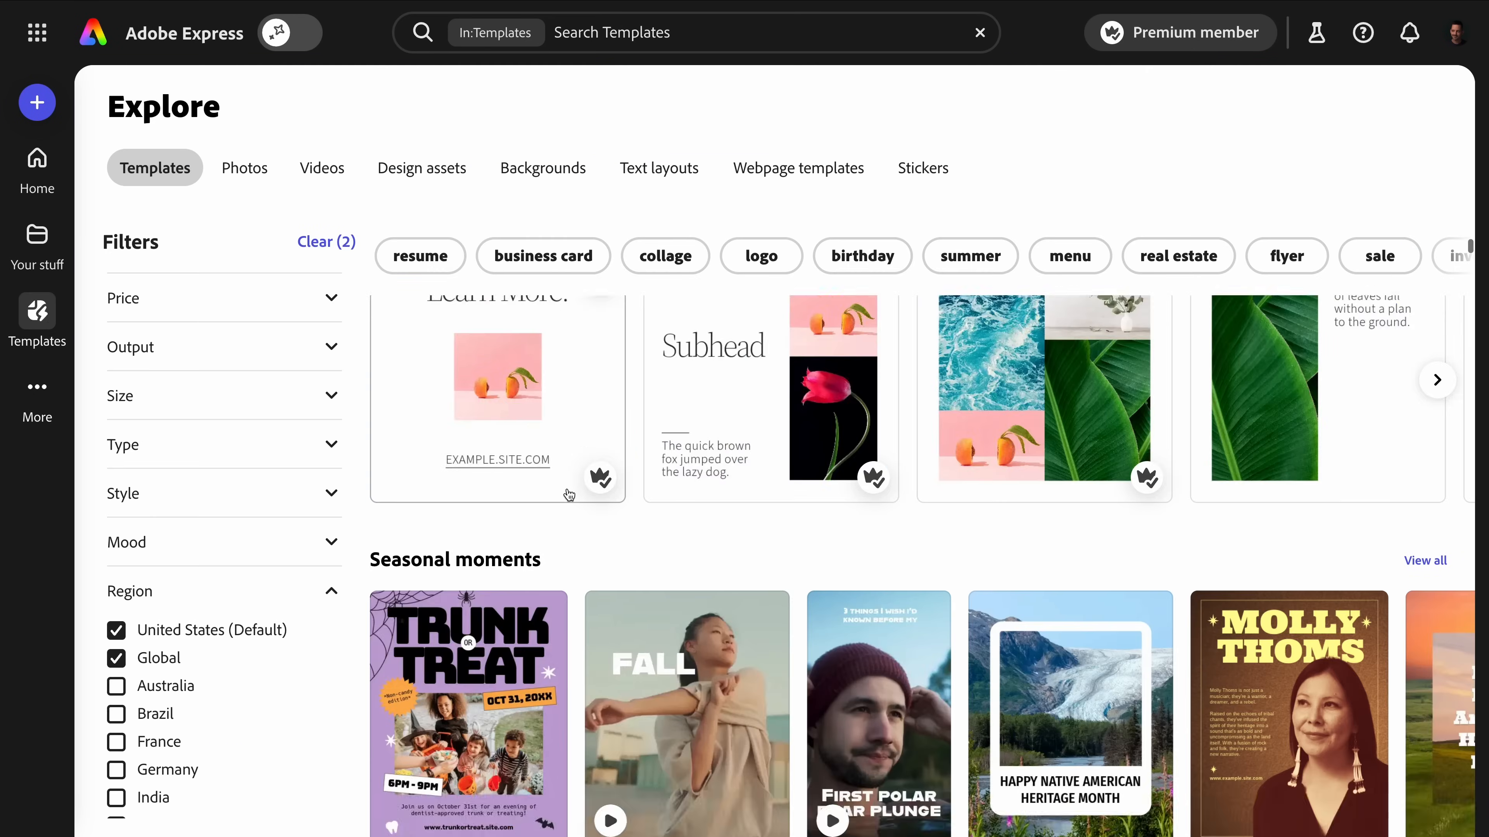
scroll(662, 352, up, 12)
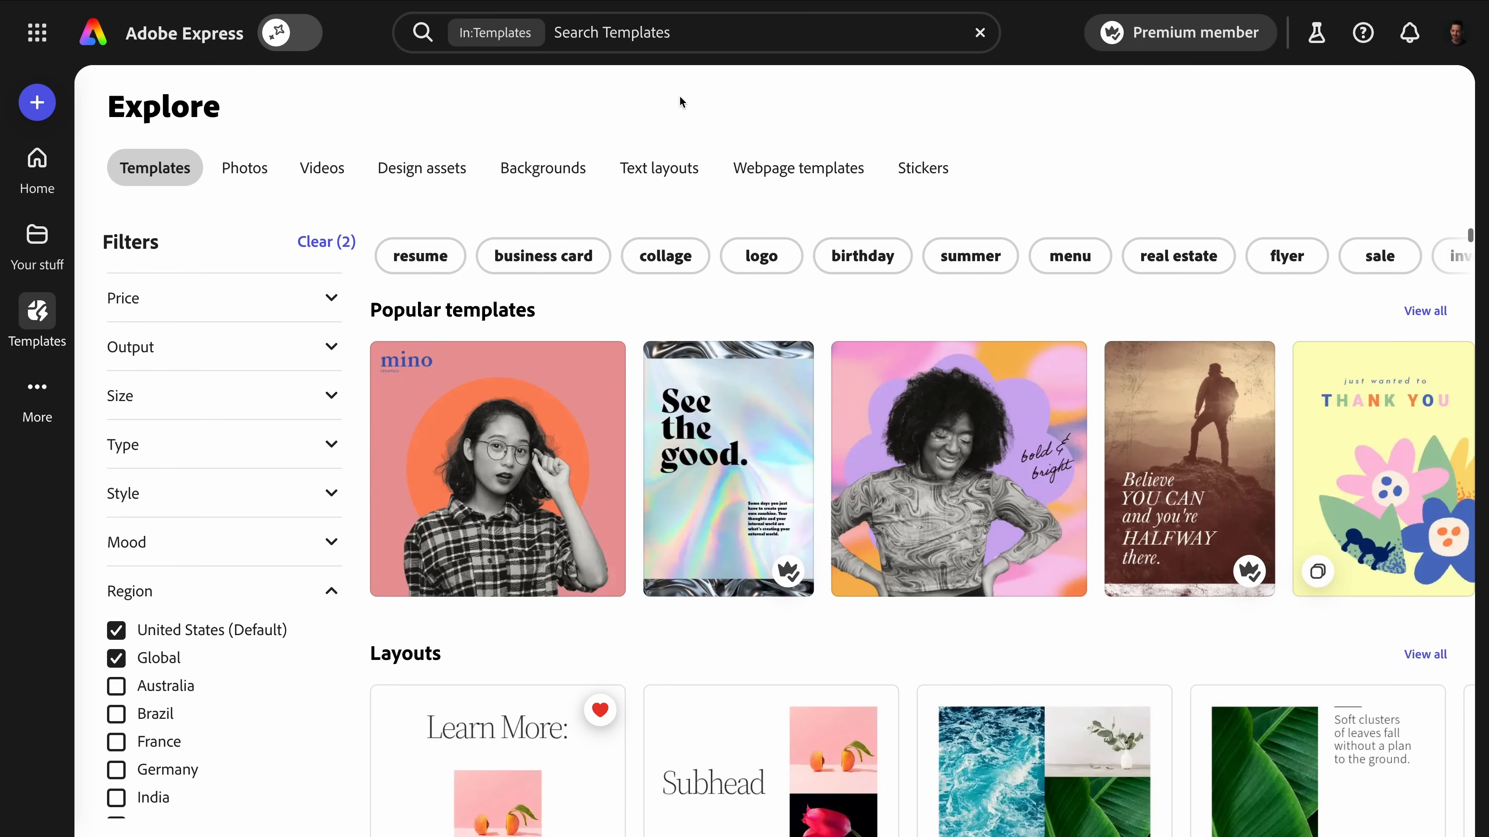
click(655, 33)
text(birthday invitatio)
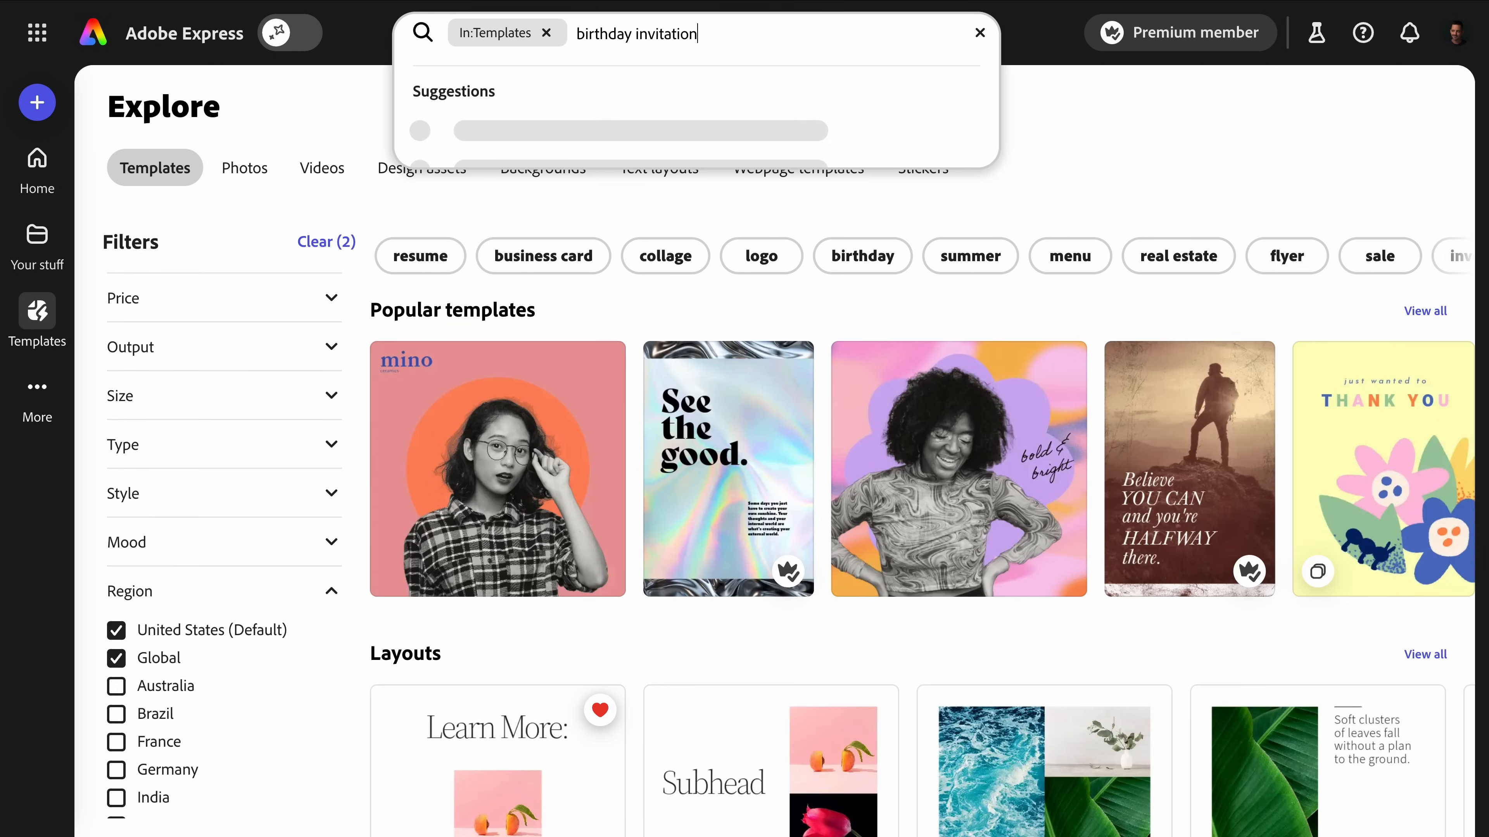
text(n)
key(Return)
Browse the invitation designs and open the Colorful Fun 7th Birthday Party Invitation template for customizing.
scroll(760, 322, down, 5)
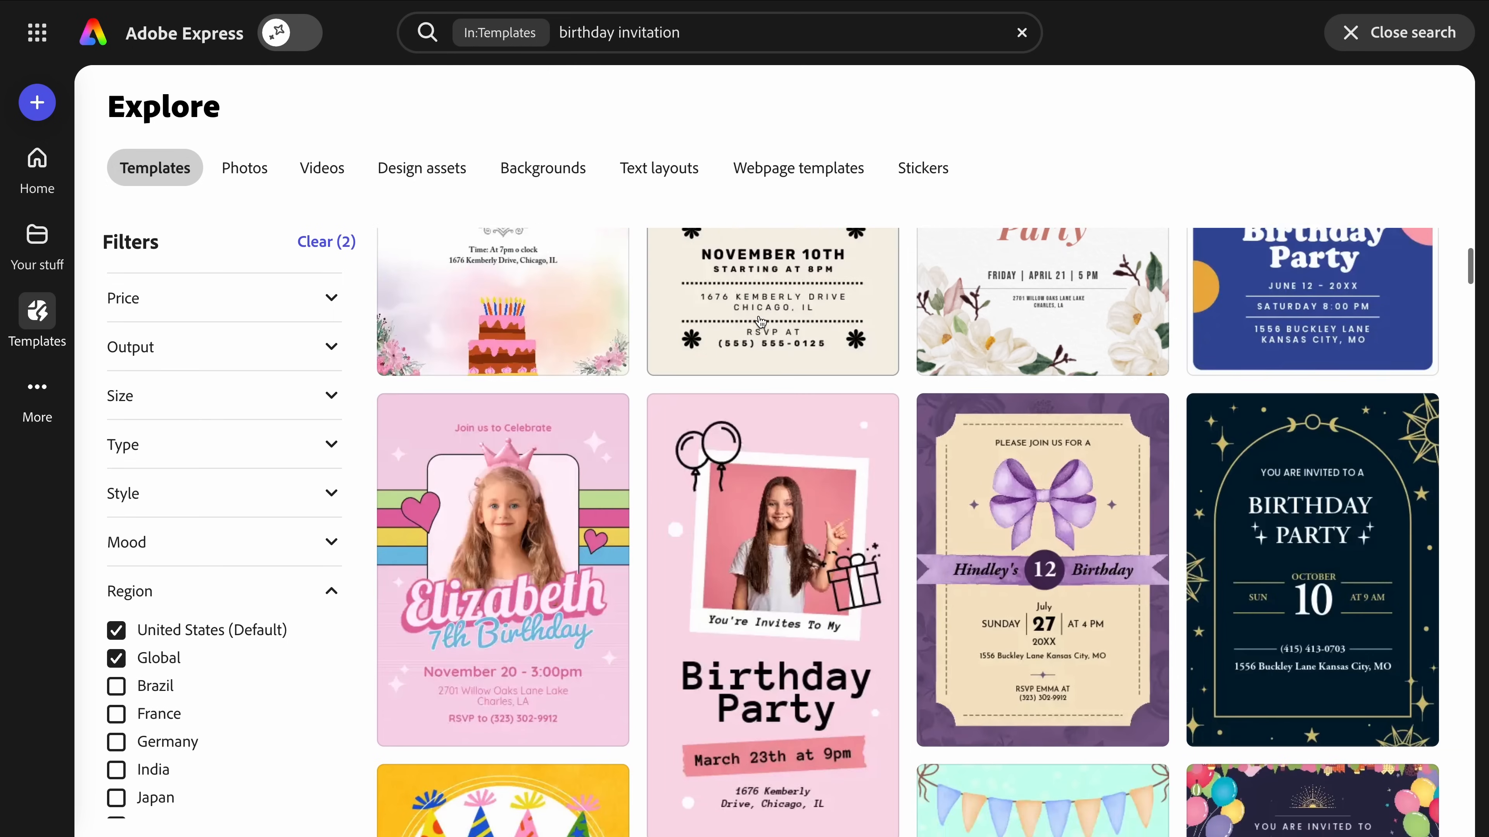
scroll(760, 321, down, 12)
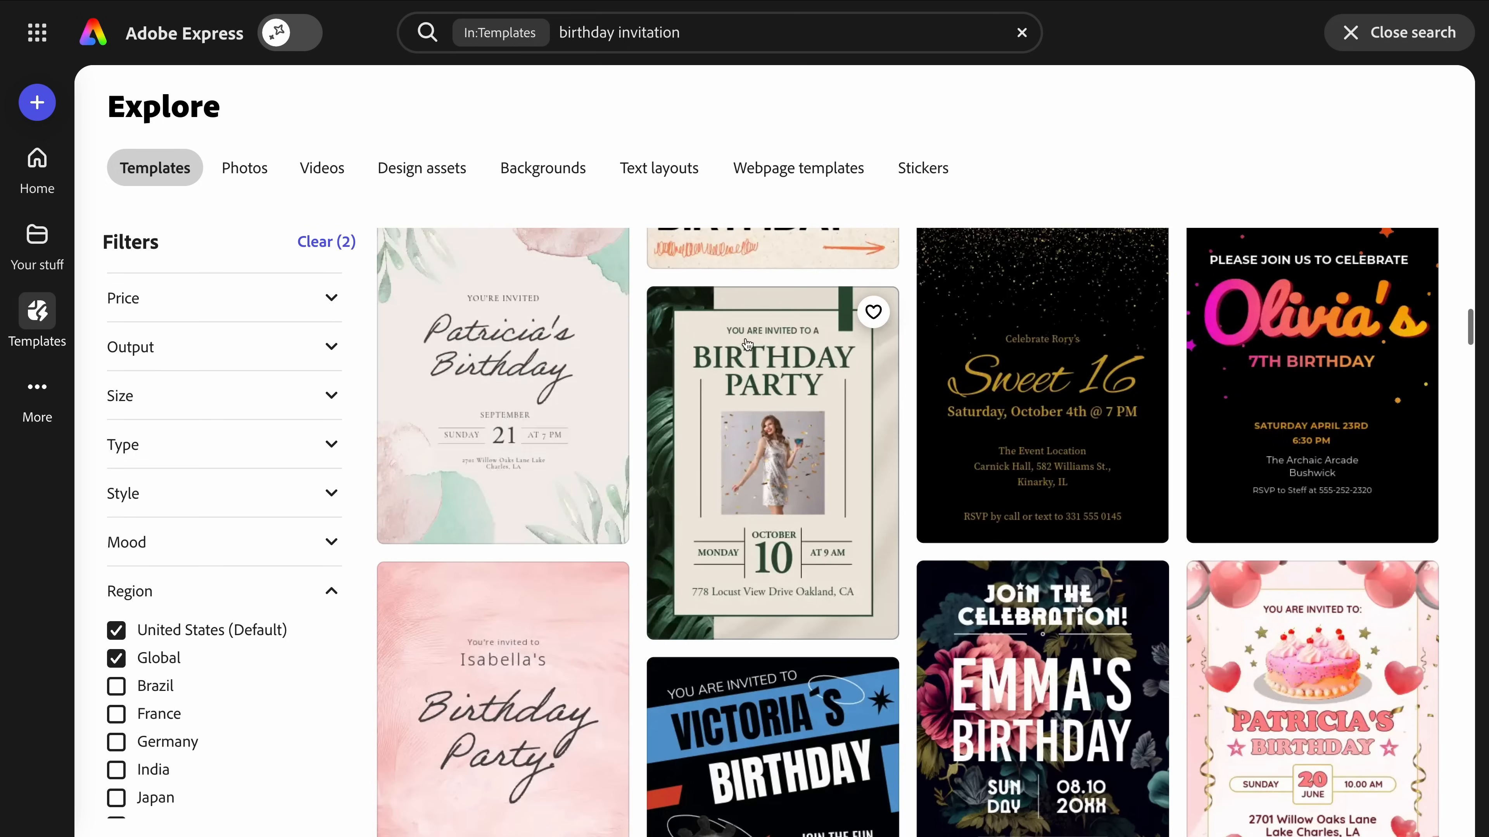
scroll(753, 327, up, 2)
click(1348, 452)
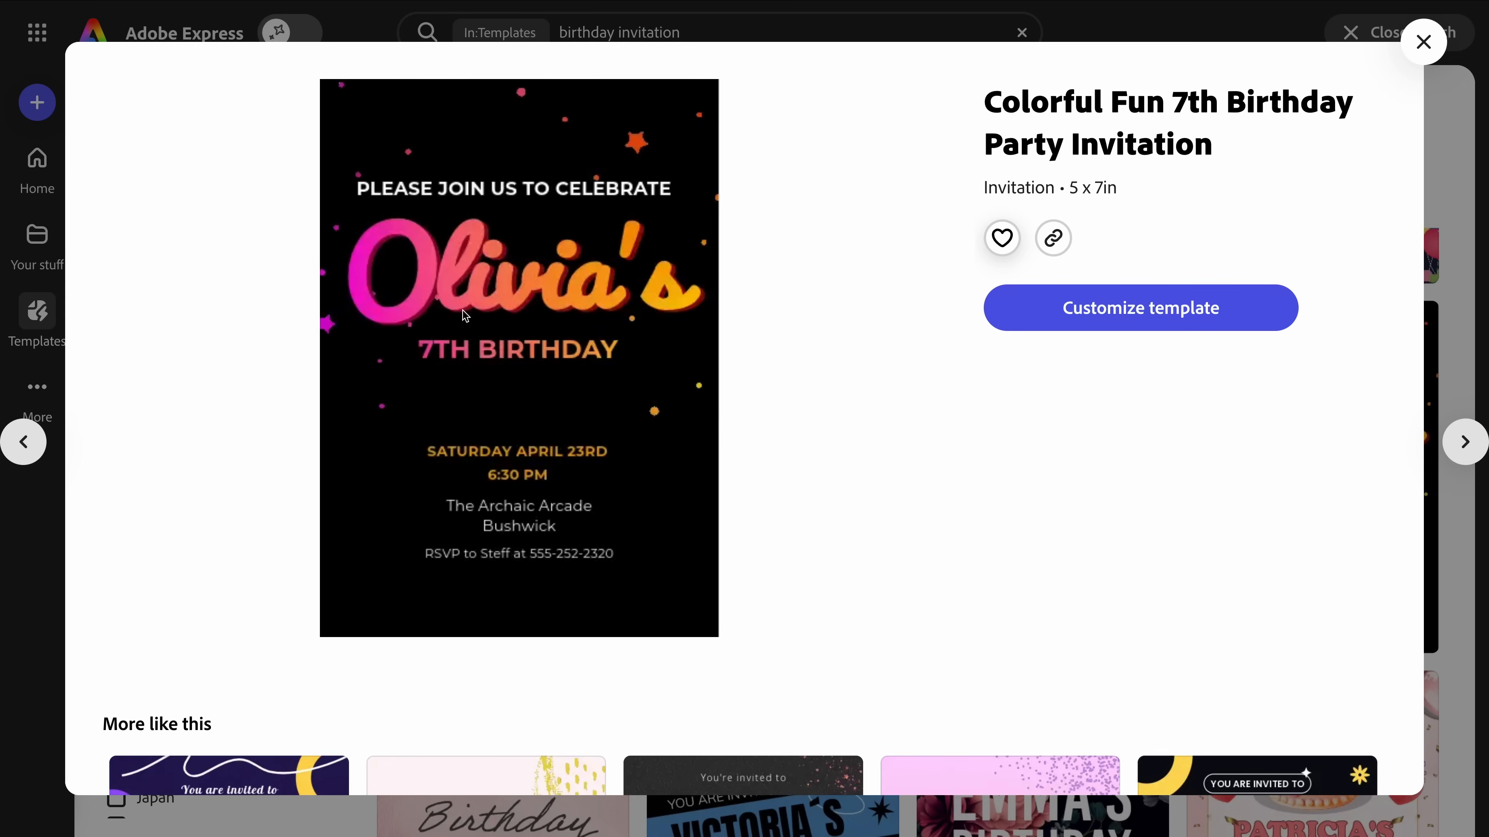
click(1100, 307)
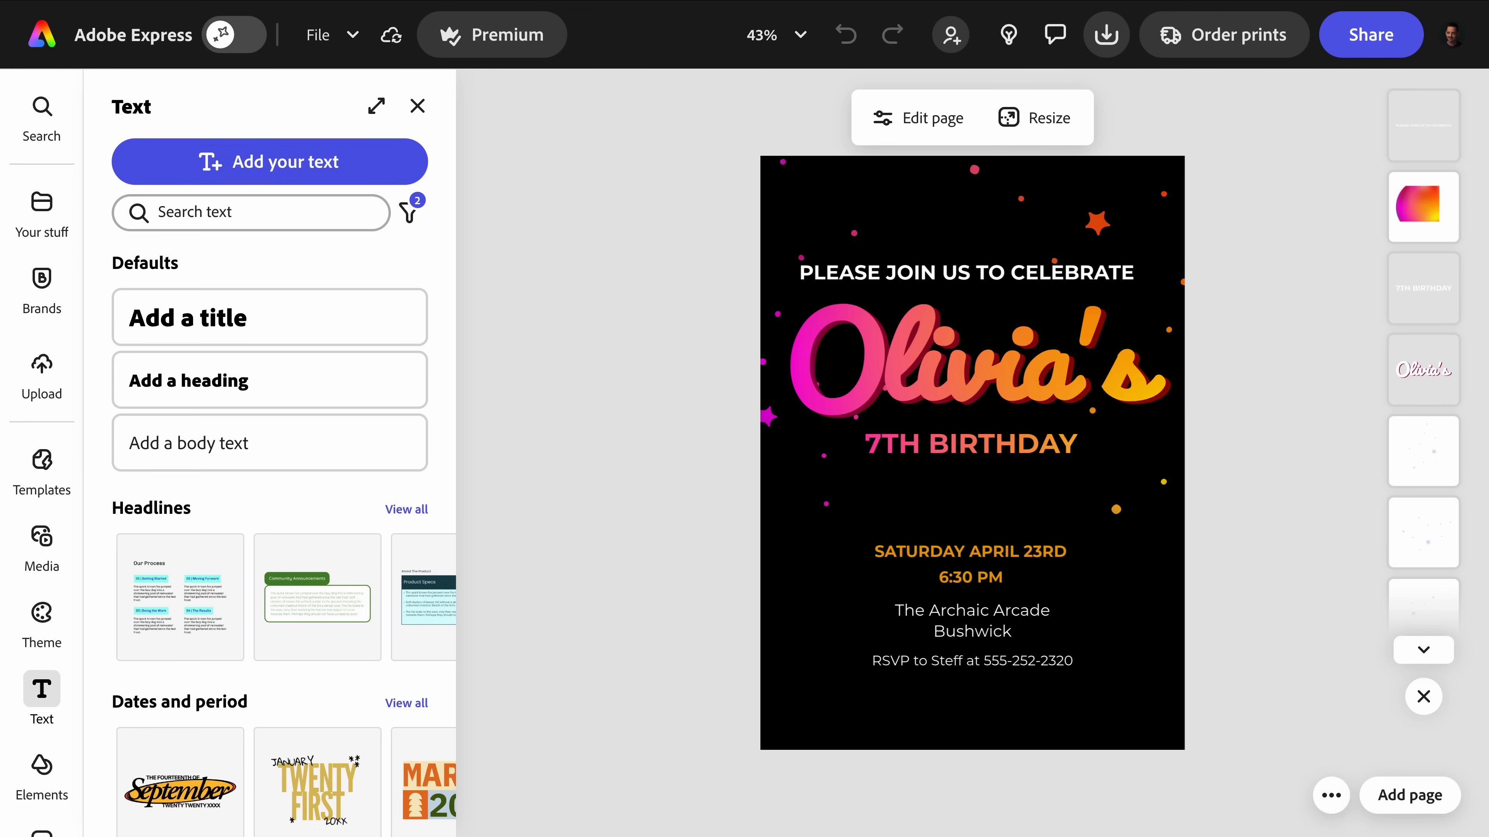
Move the "7TH BIRTHDAY" text layer above the gradient image layer so its text can be edited.
click(881, 358)
click(944, 273)
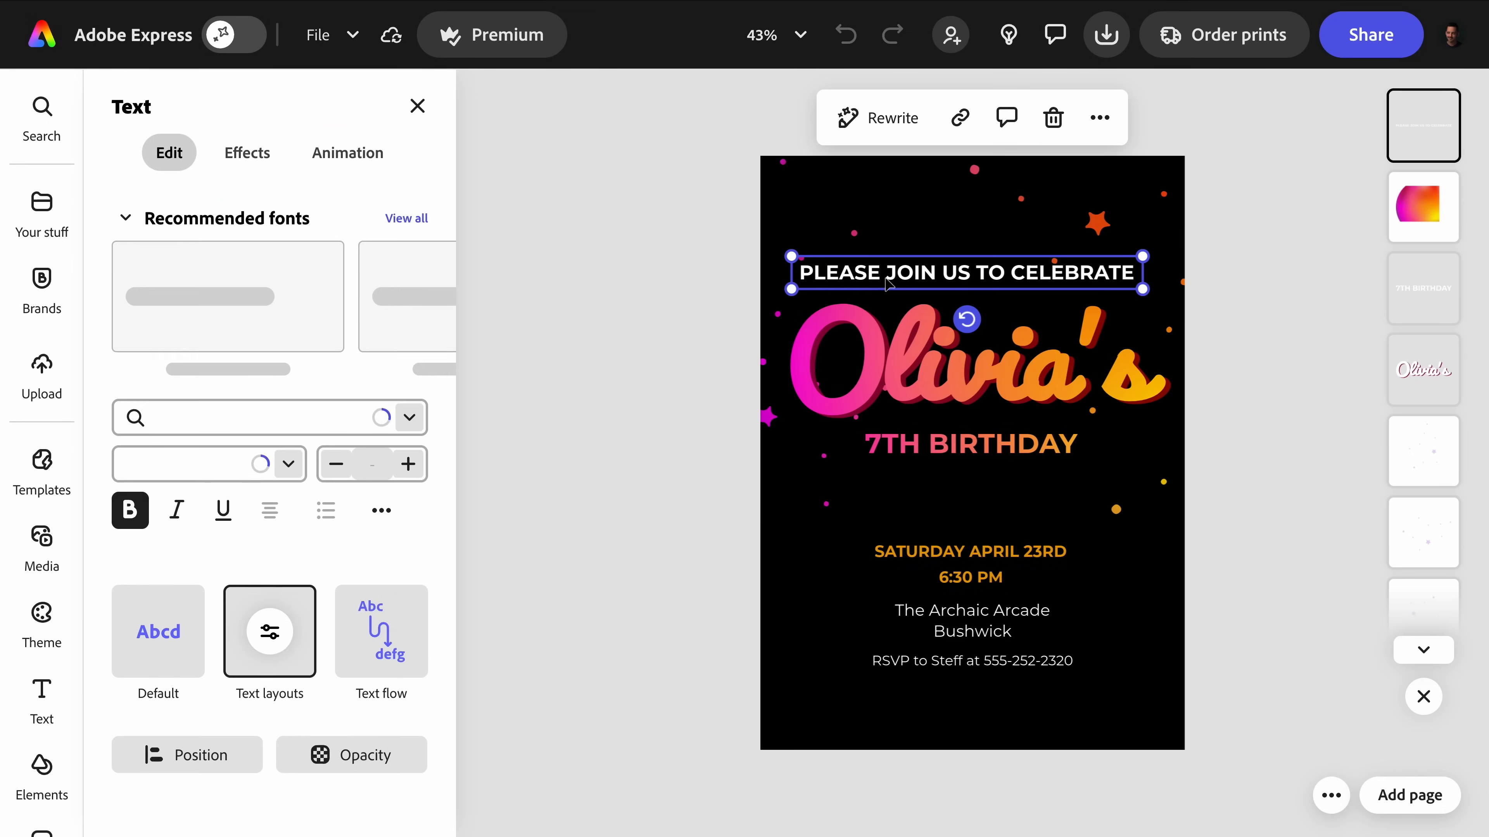
click(971, 469)
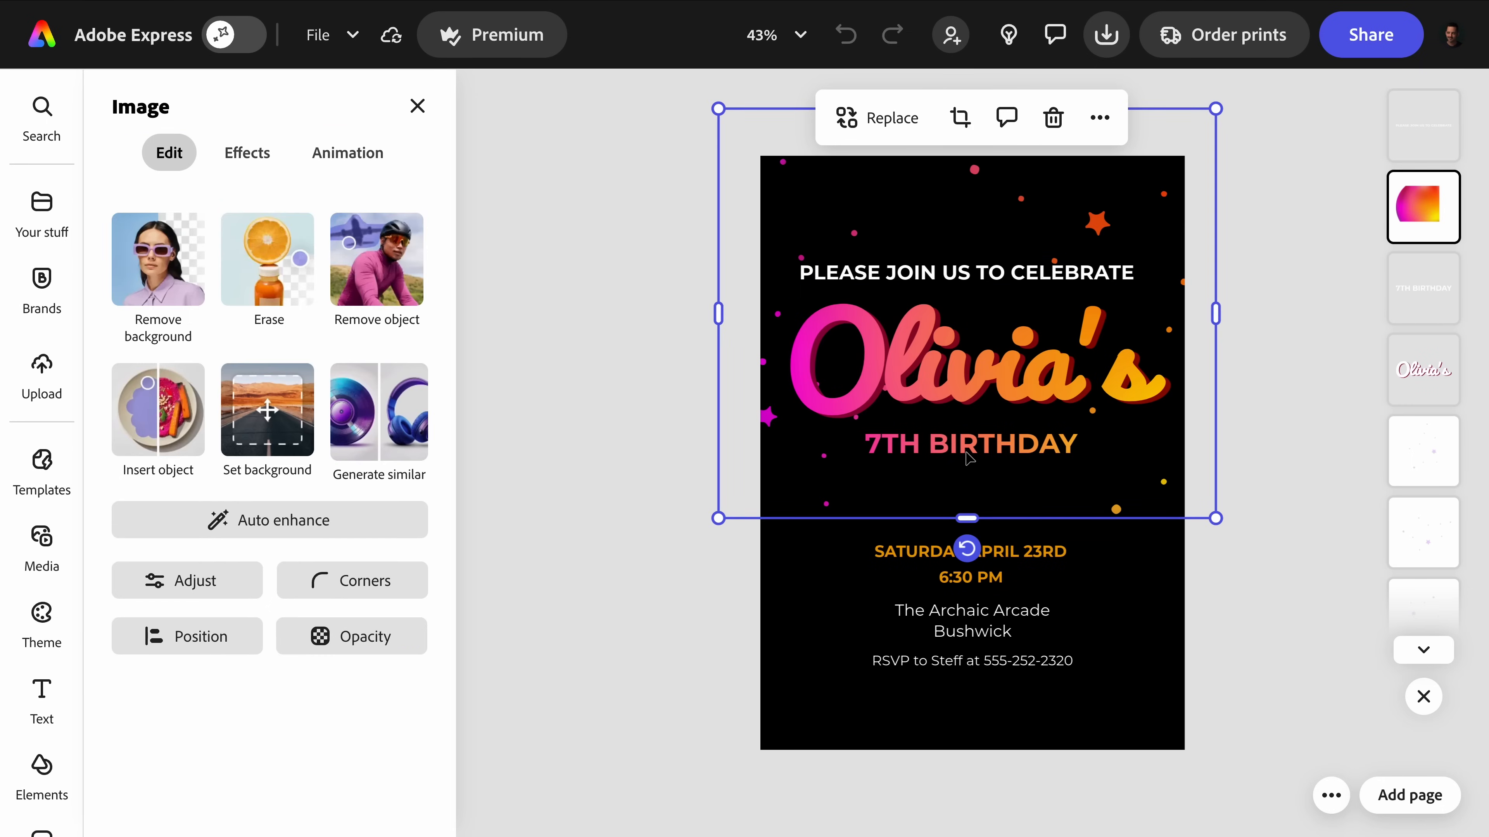
click(1432, 299)
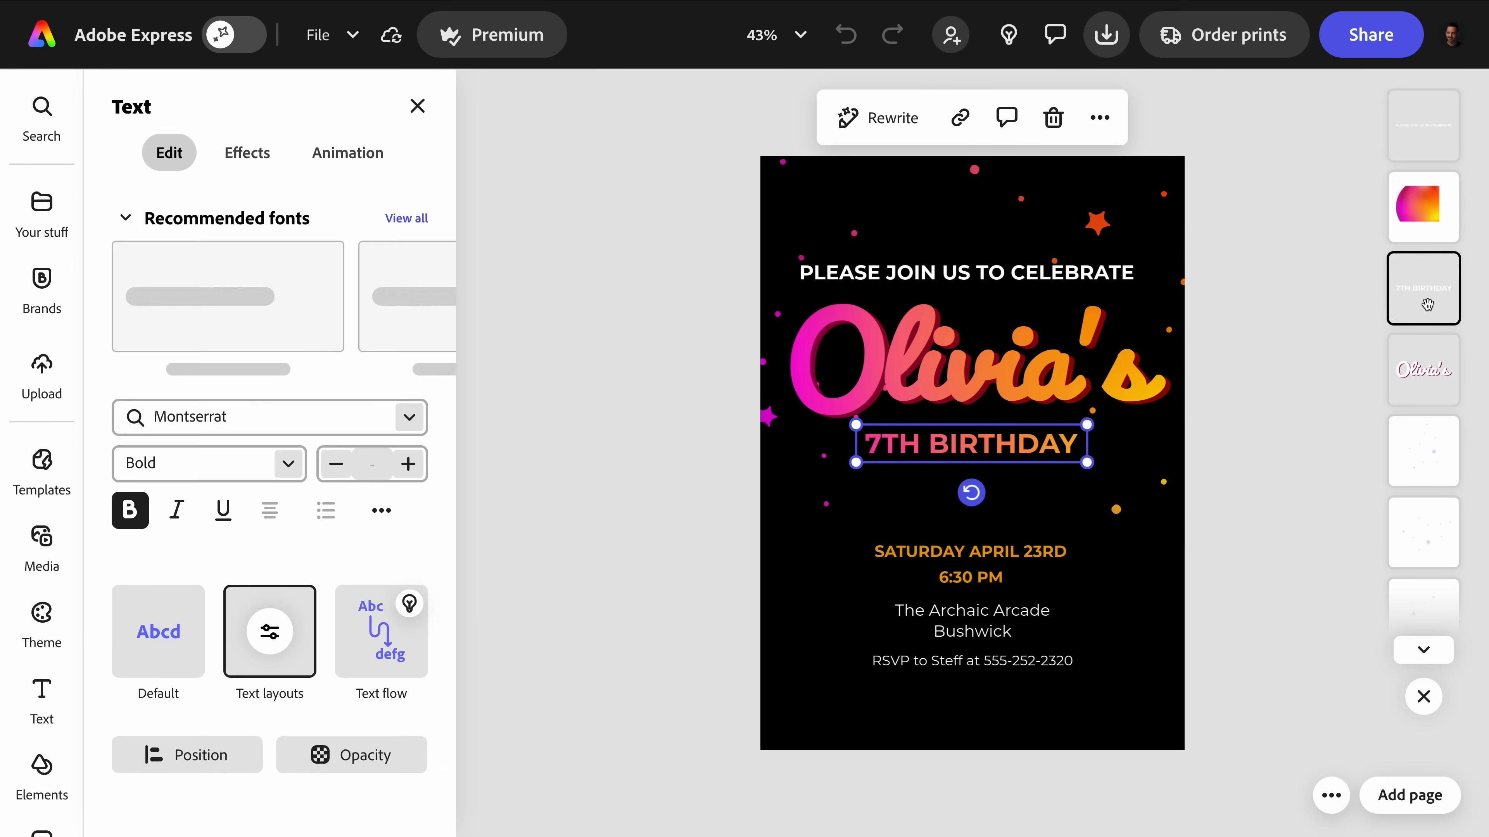
double_click(921, 448)
drag(1421, 284, 1419, 246)
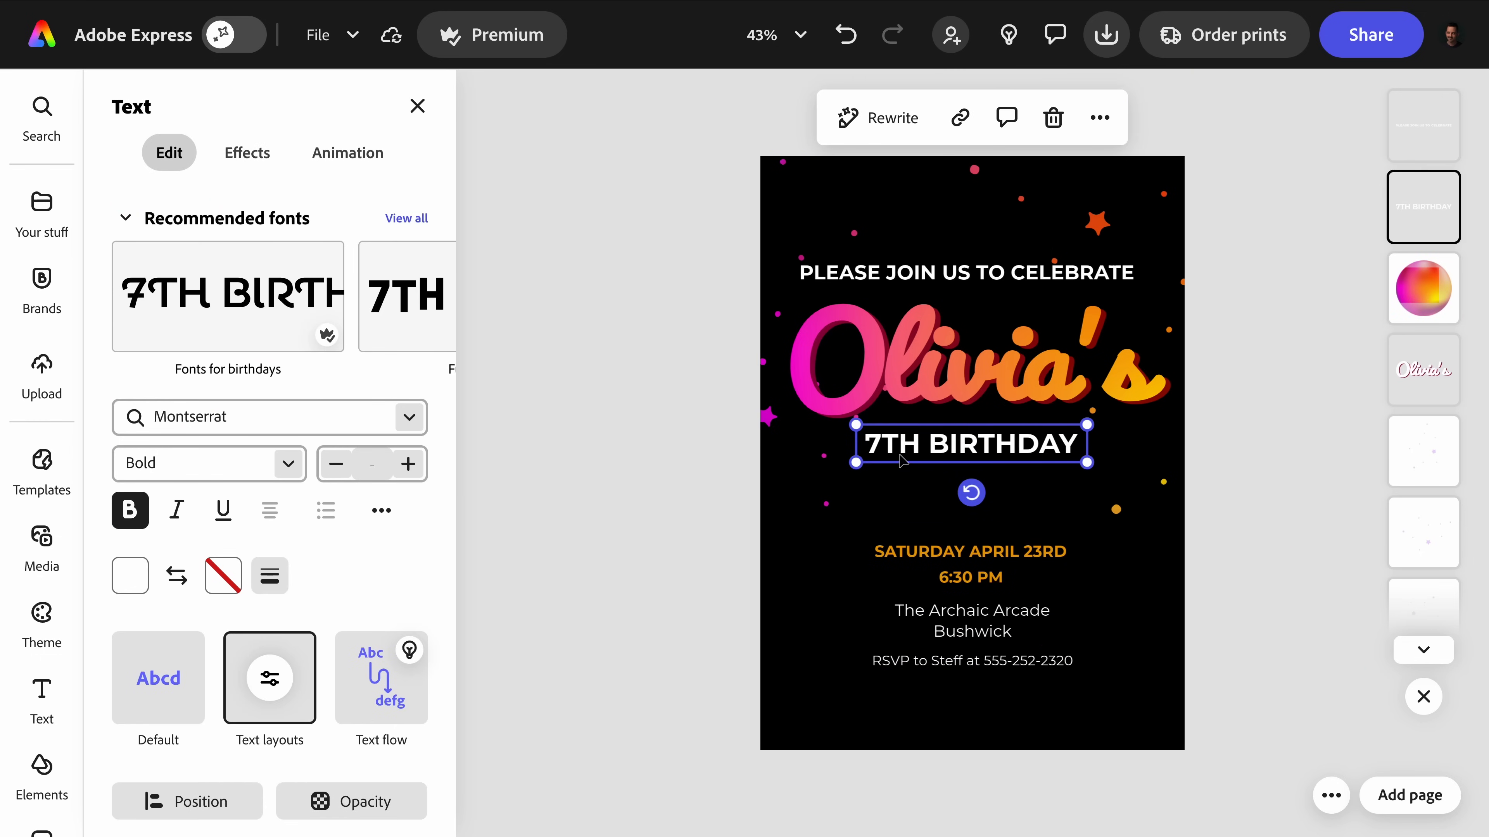
Change the age in the birthday line to 34TH and move its text layer back beneath the gradient image.
double_click(885, 441)
click(885, 444)
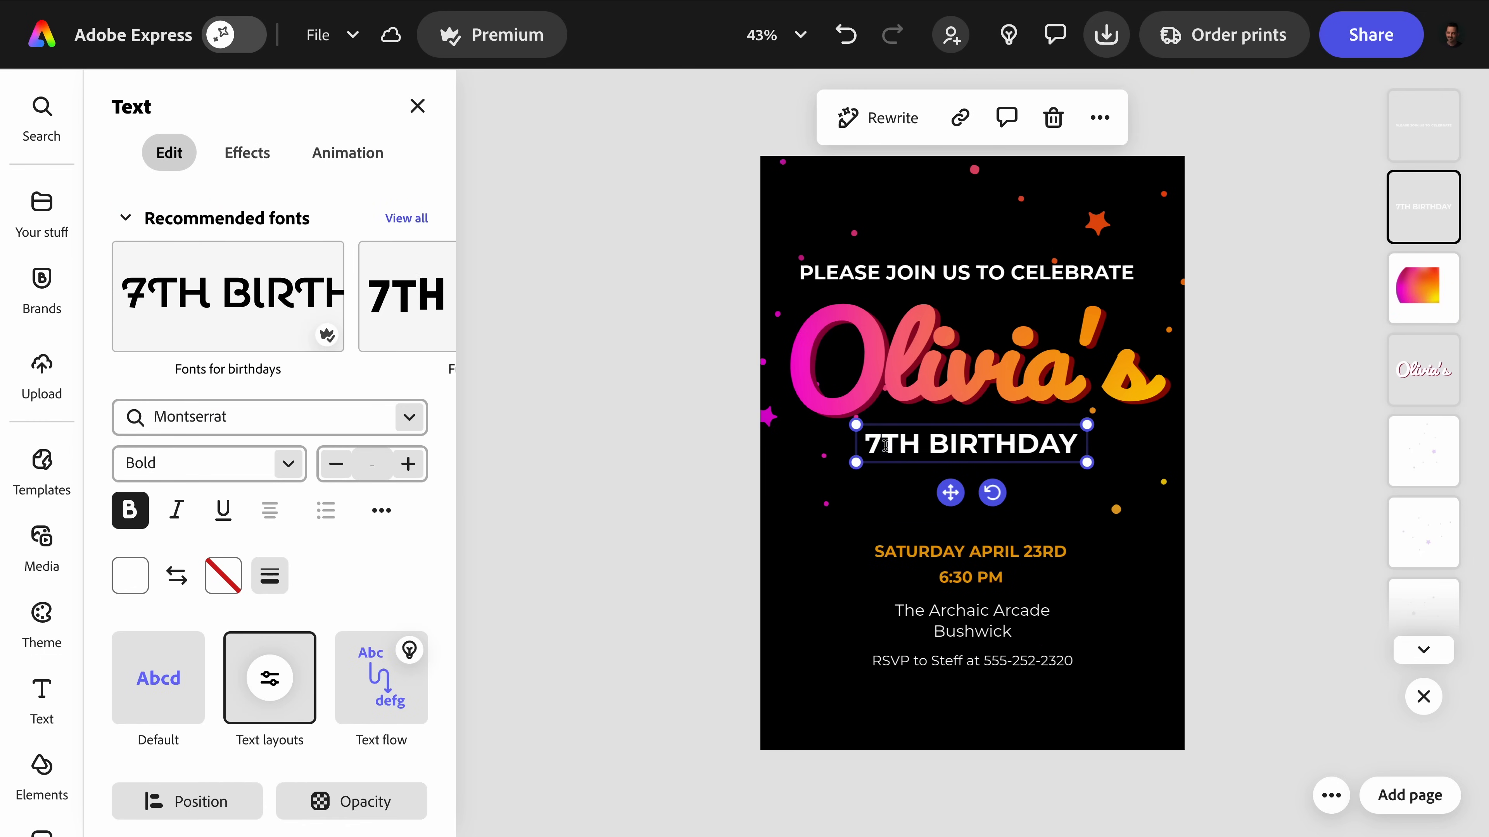
key(BackSpace)
text(34)
click(822, 548)
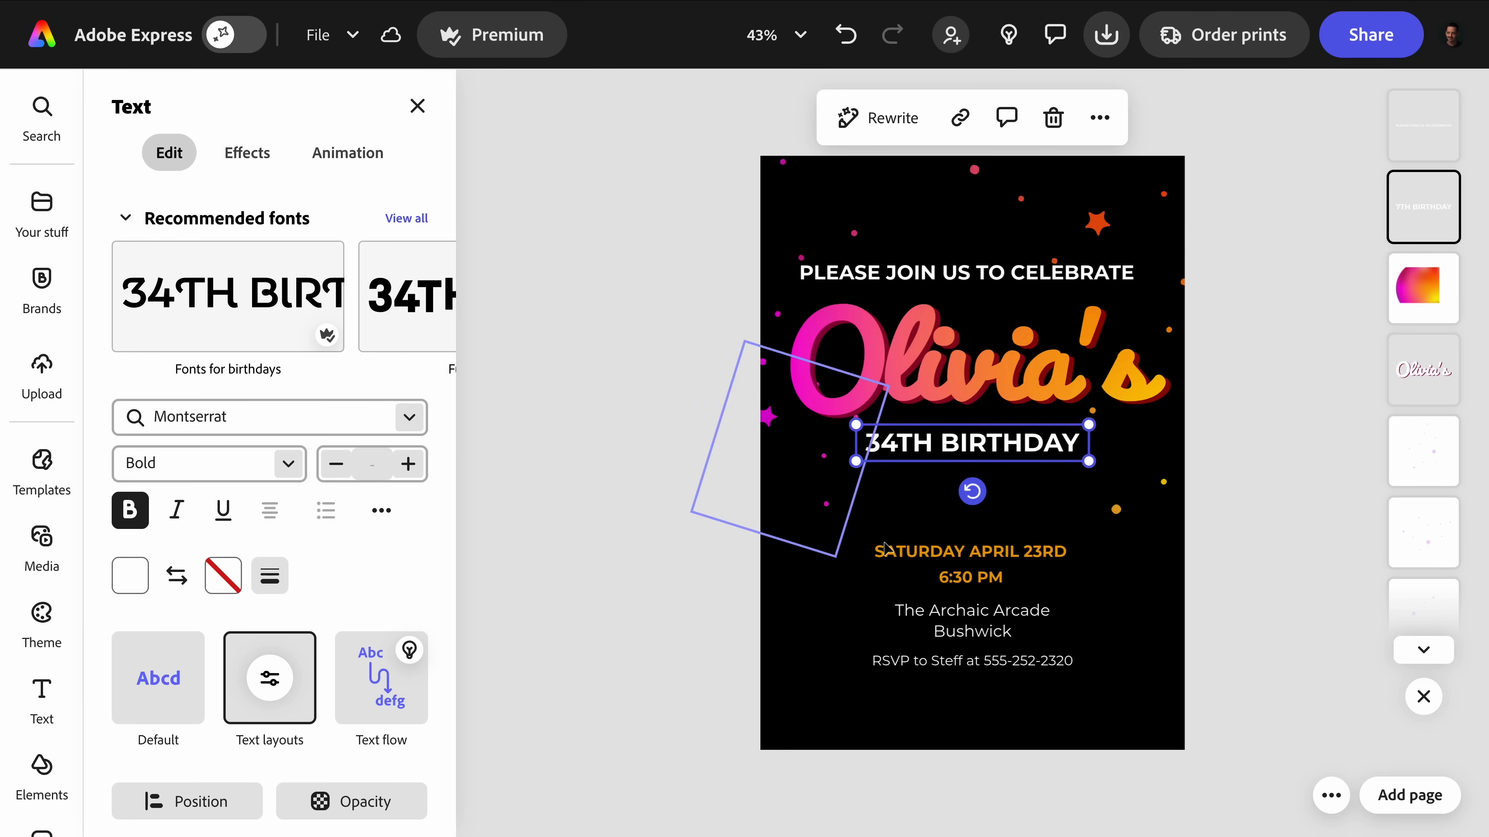
drag(1415, 225, 1415, 306)
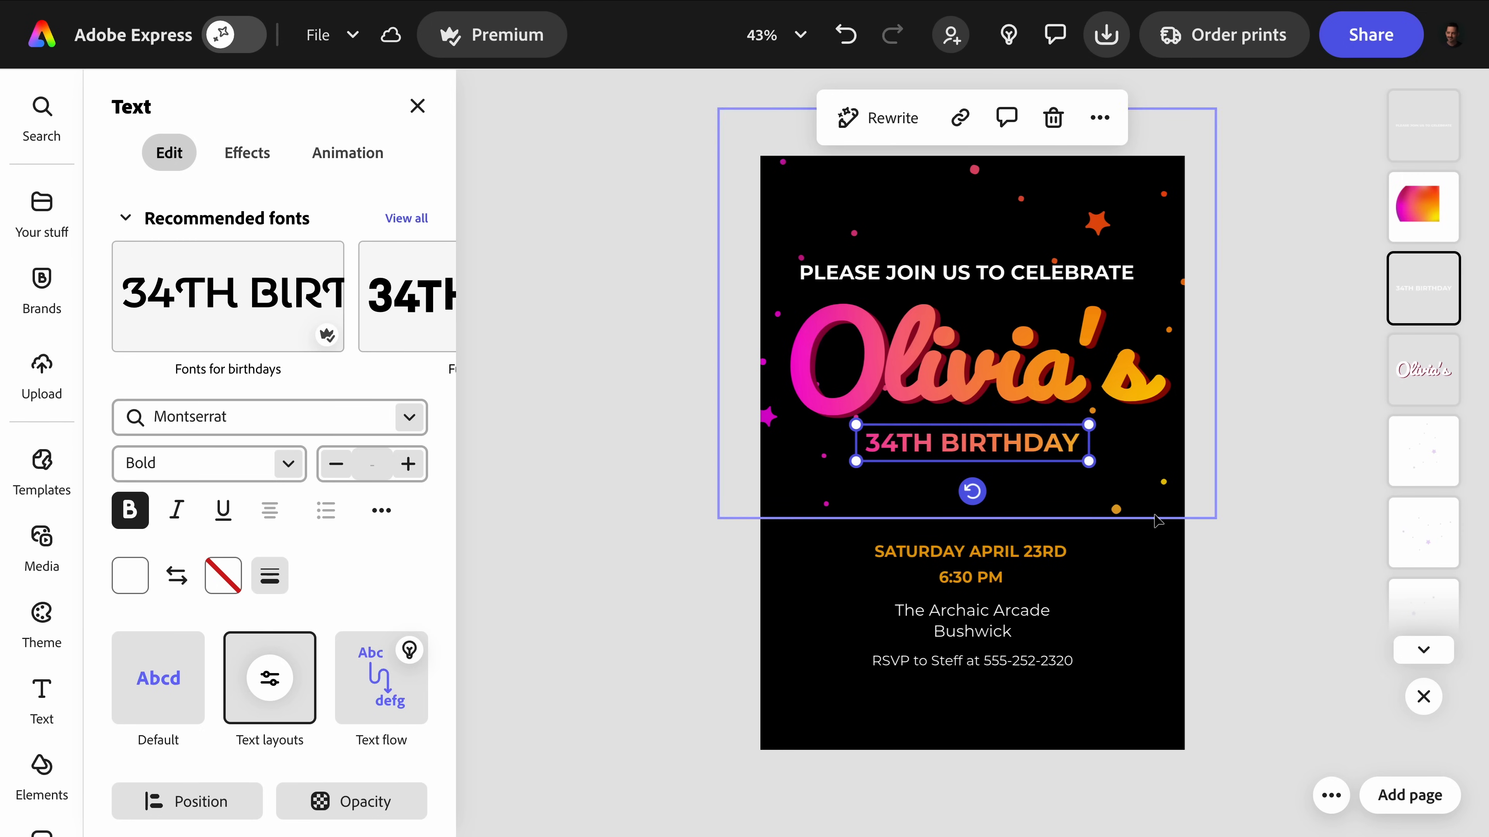
click(1251, 550)
Examine the stored assets available for the design, including the recent Lightroom photos and the favorites.
mouse_move(43, 374)
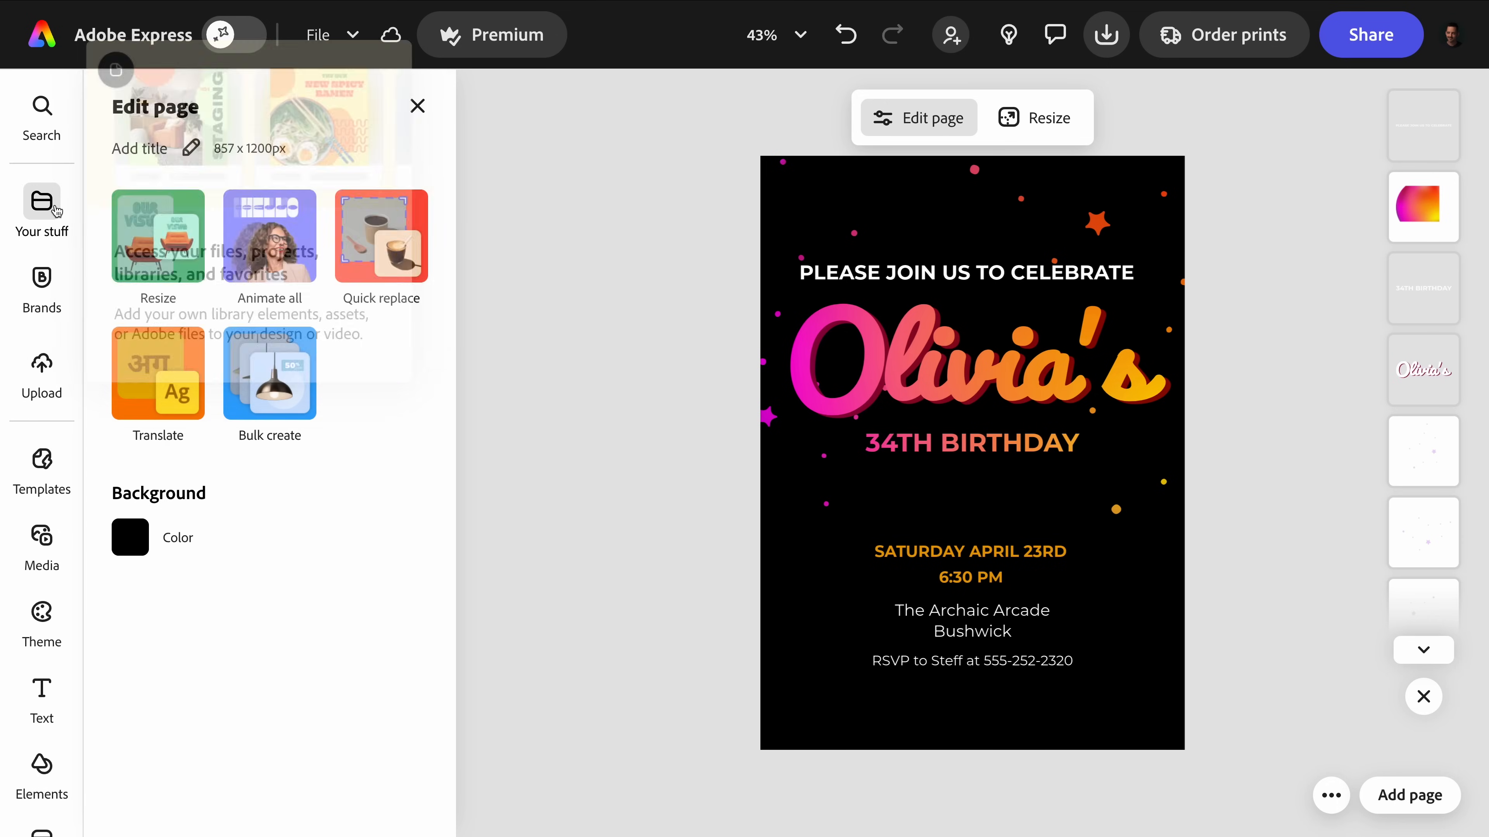
click(42, 202)
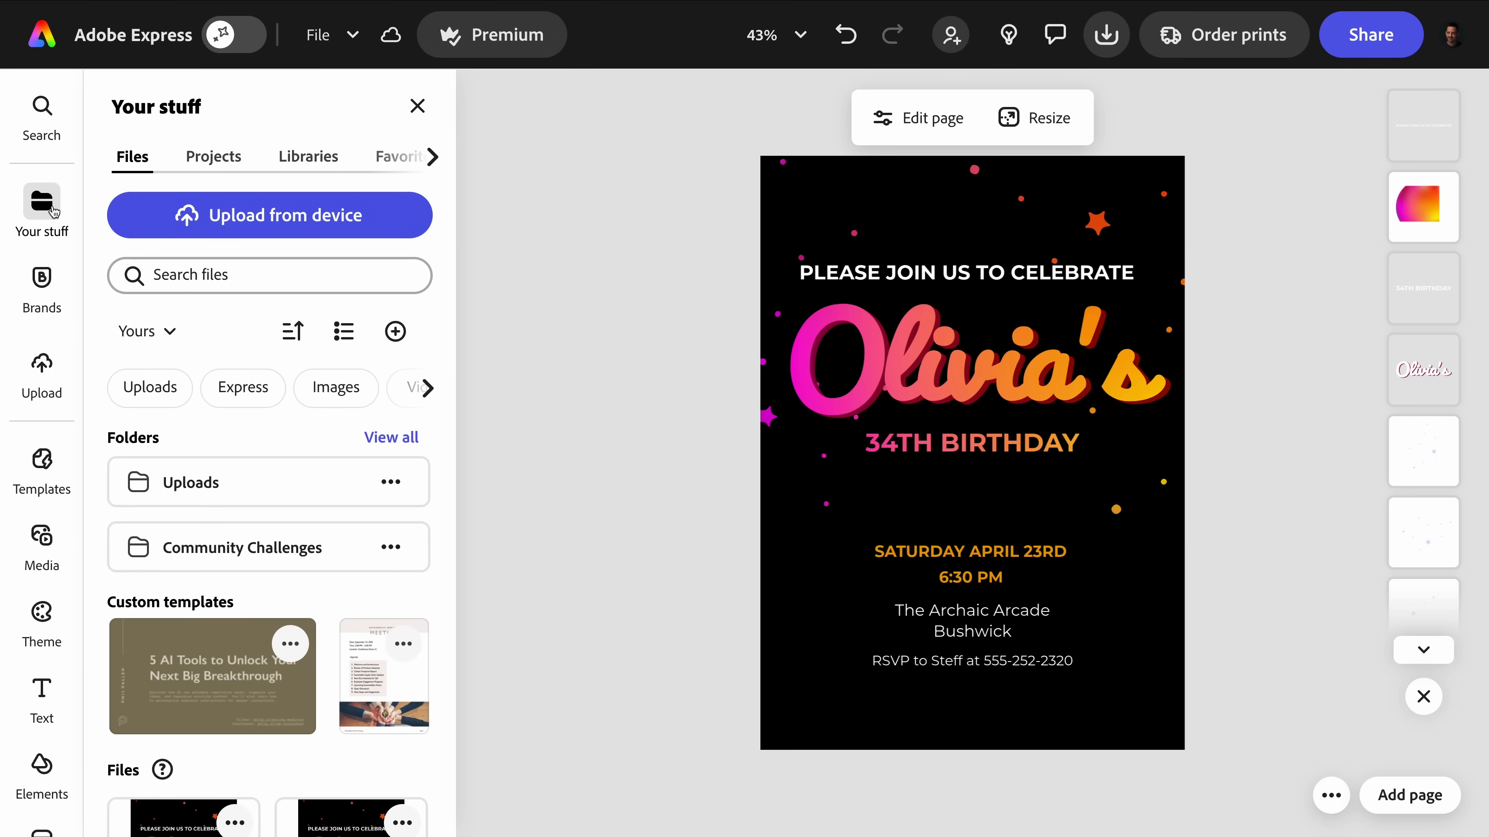
scroll(233, 164, right, 3)
scroll(218, 160, right, 2)
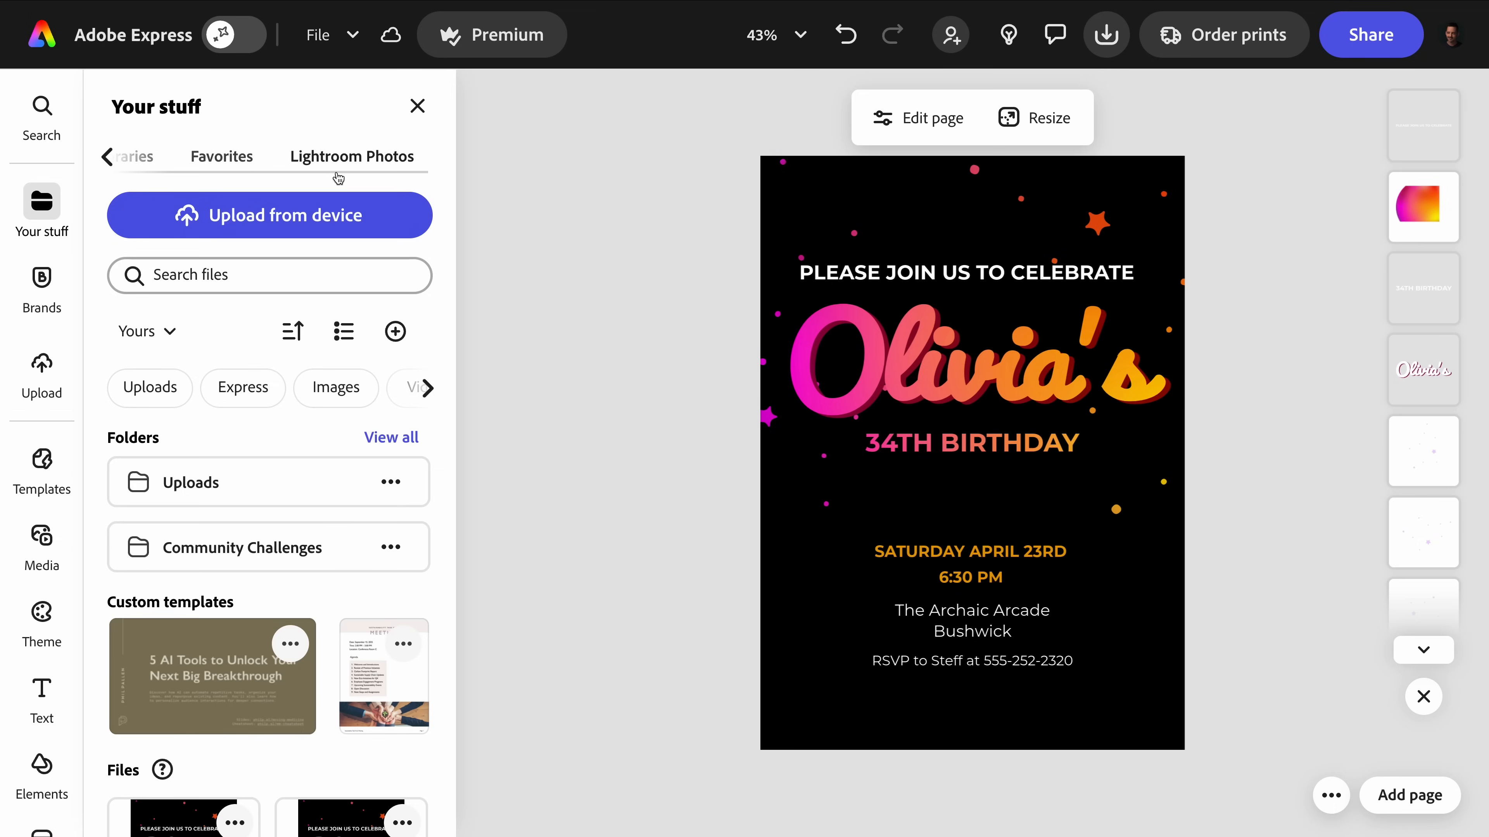
click(361, 166)
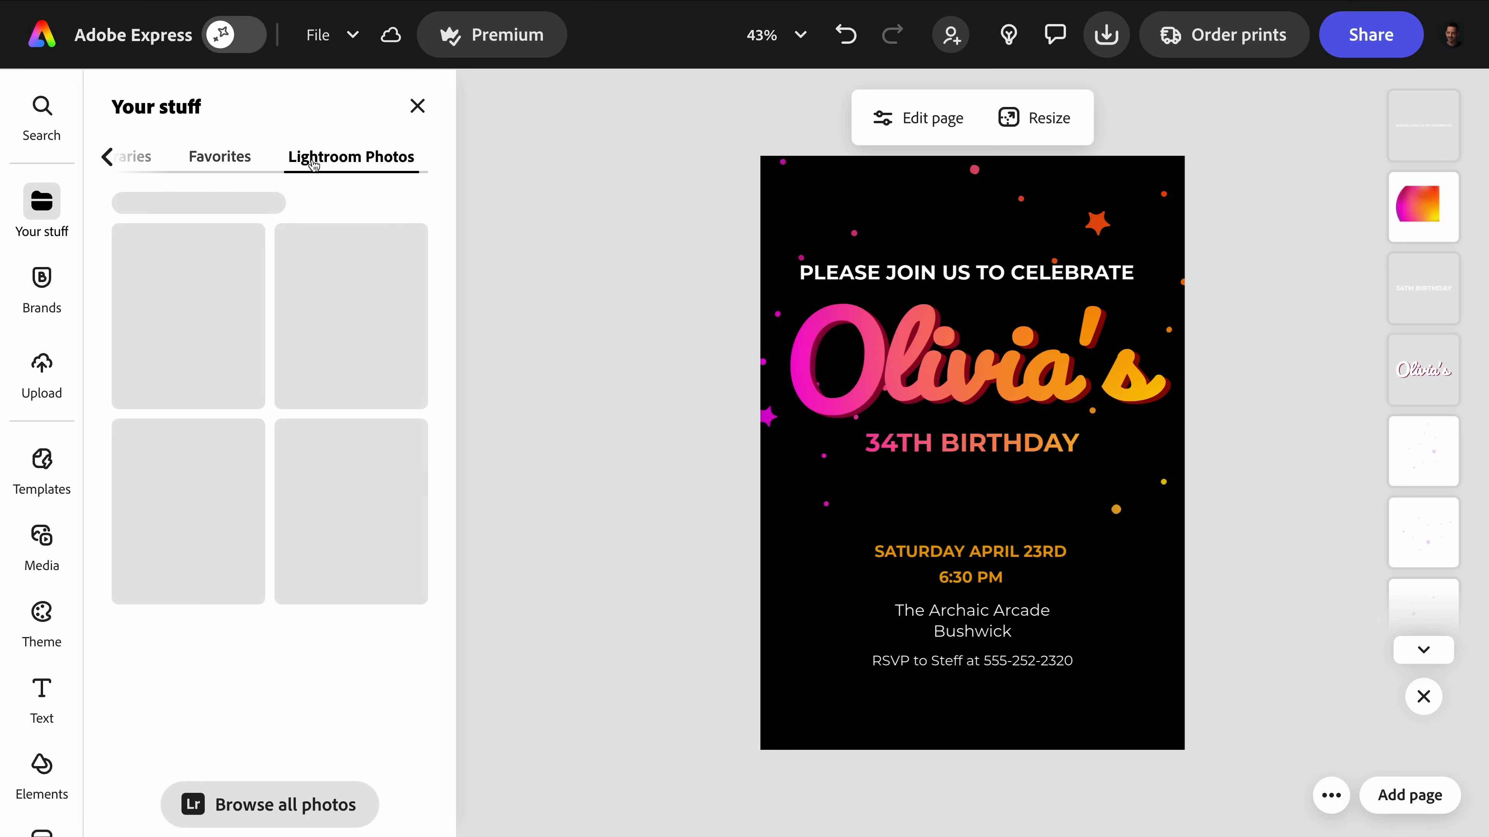
click(224, 158)
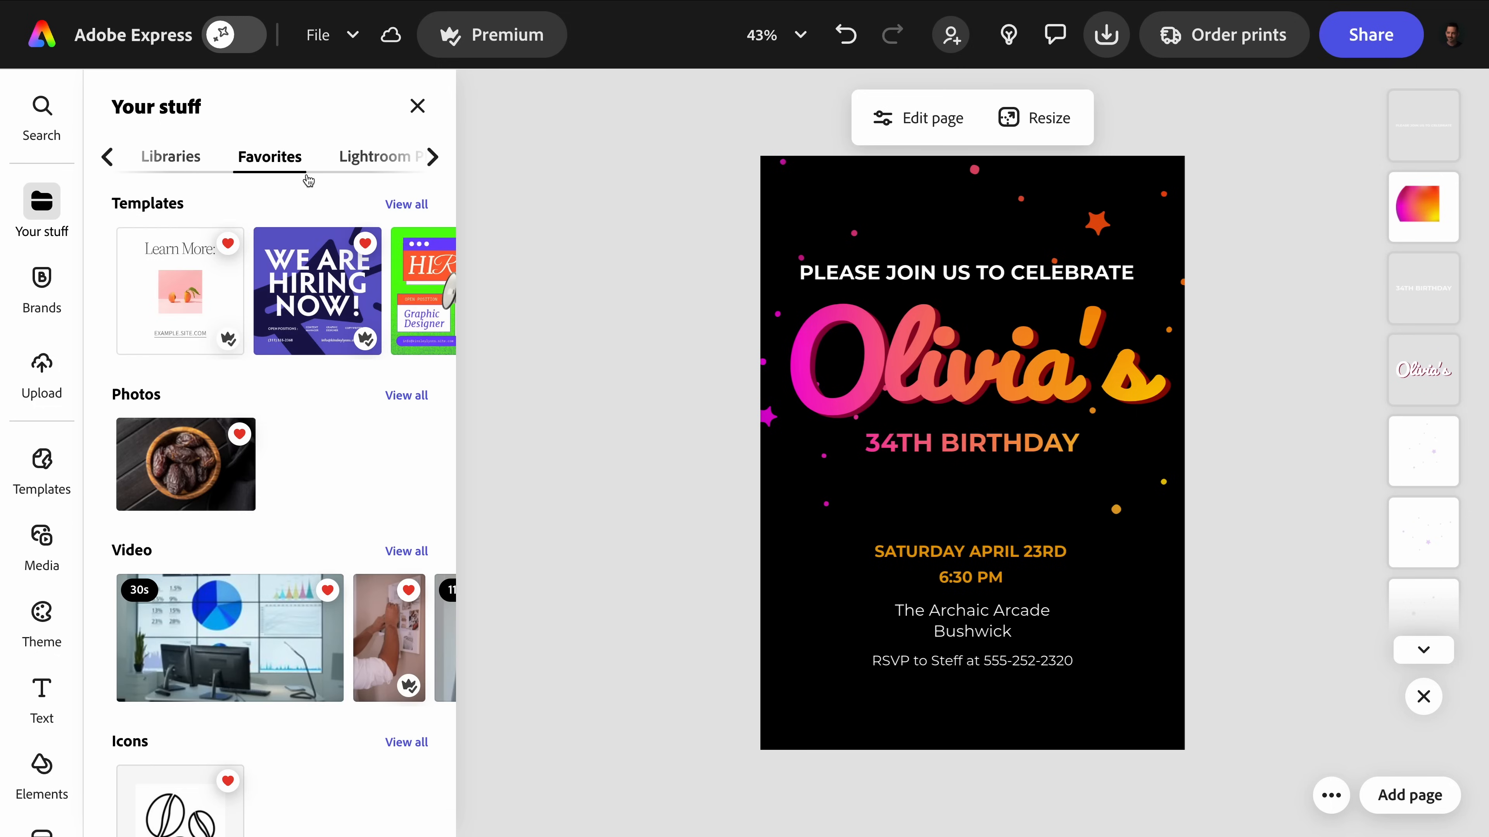
scroll(249, 346, right, 5)
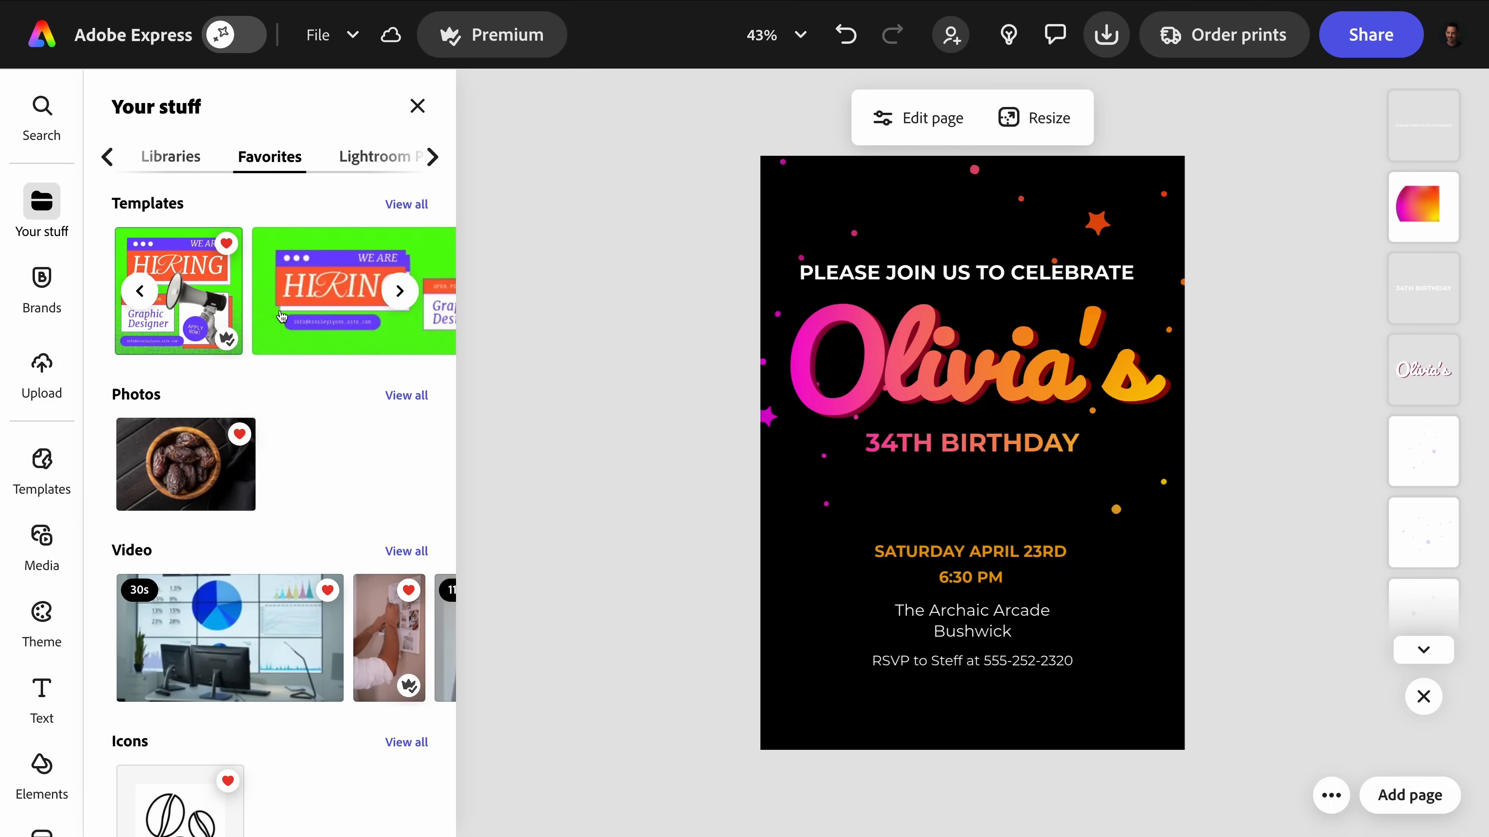
scroll(249, 346, down, 2)
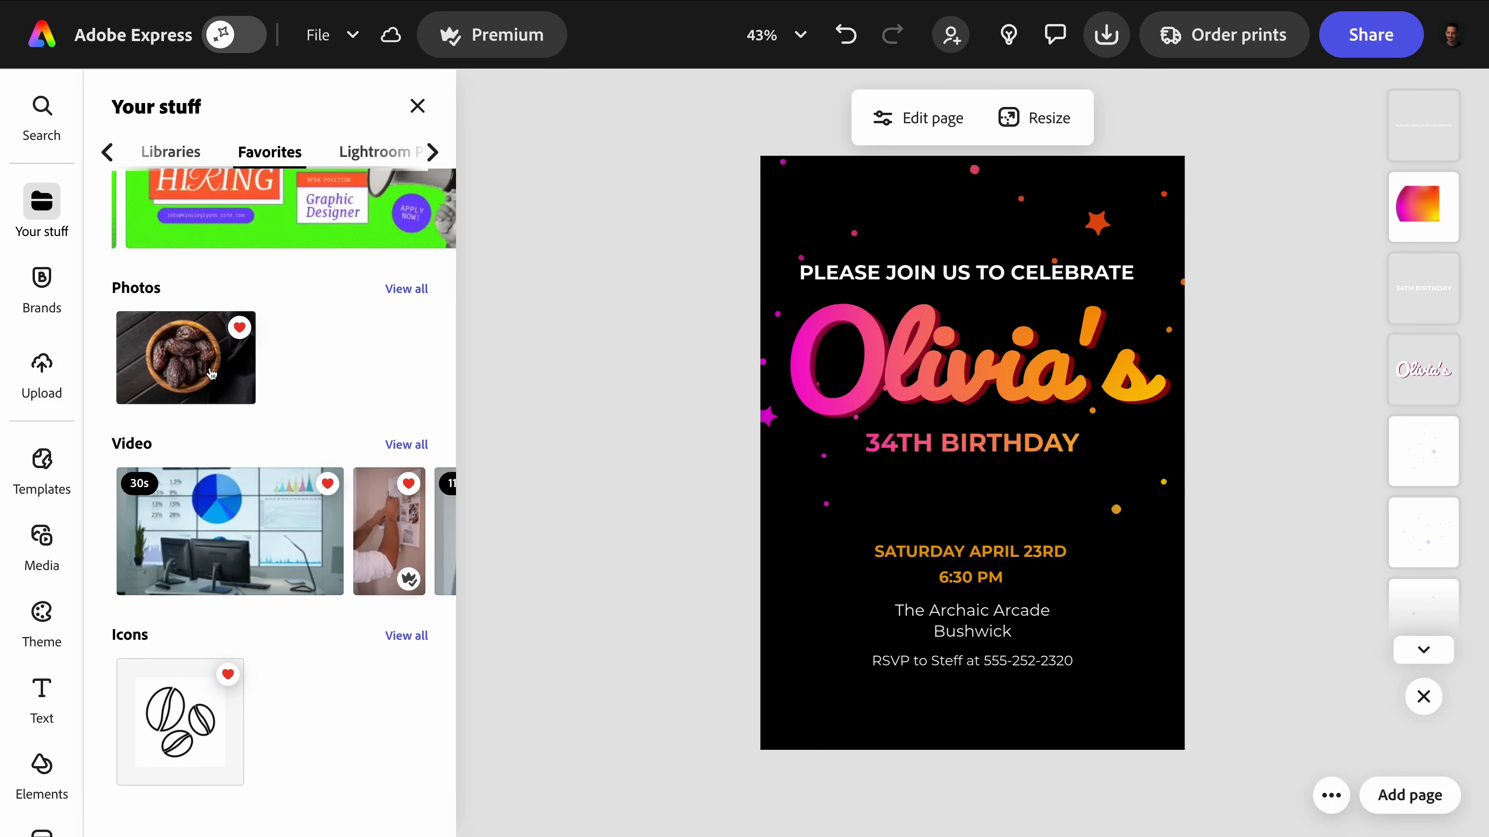
scroll(210, 371, up, 2)
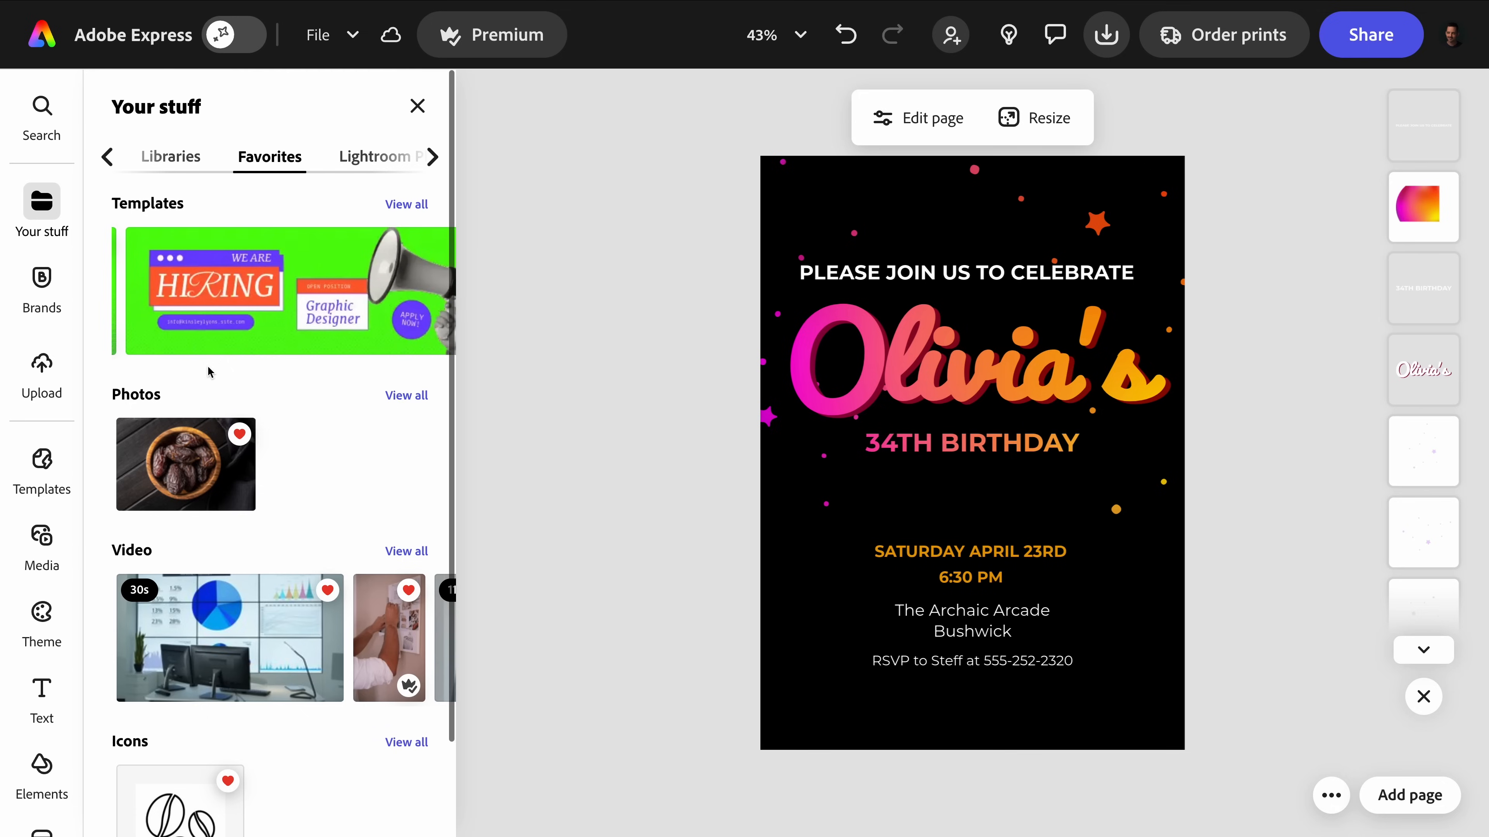
click(414, 105)
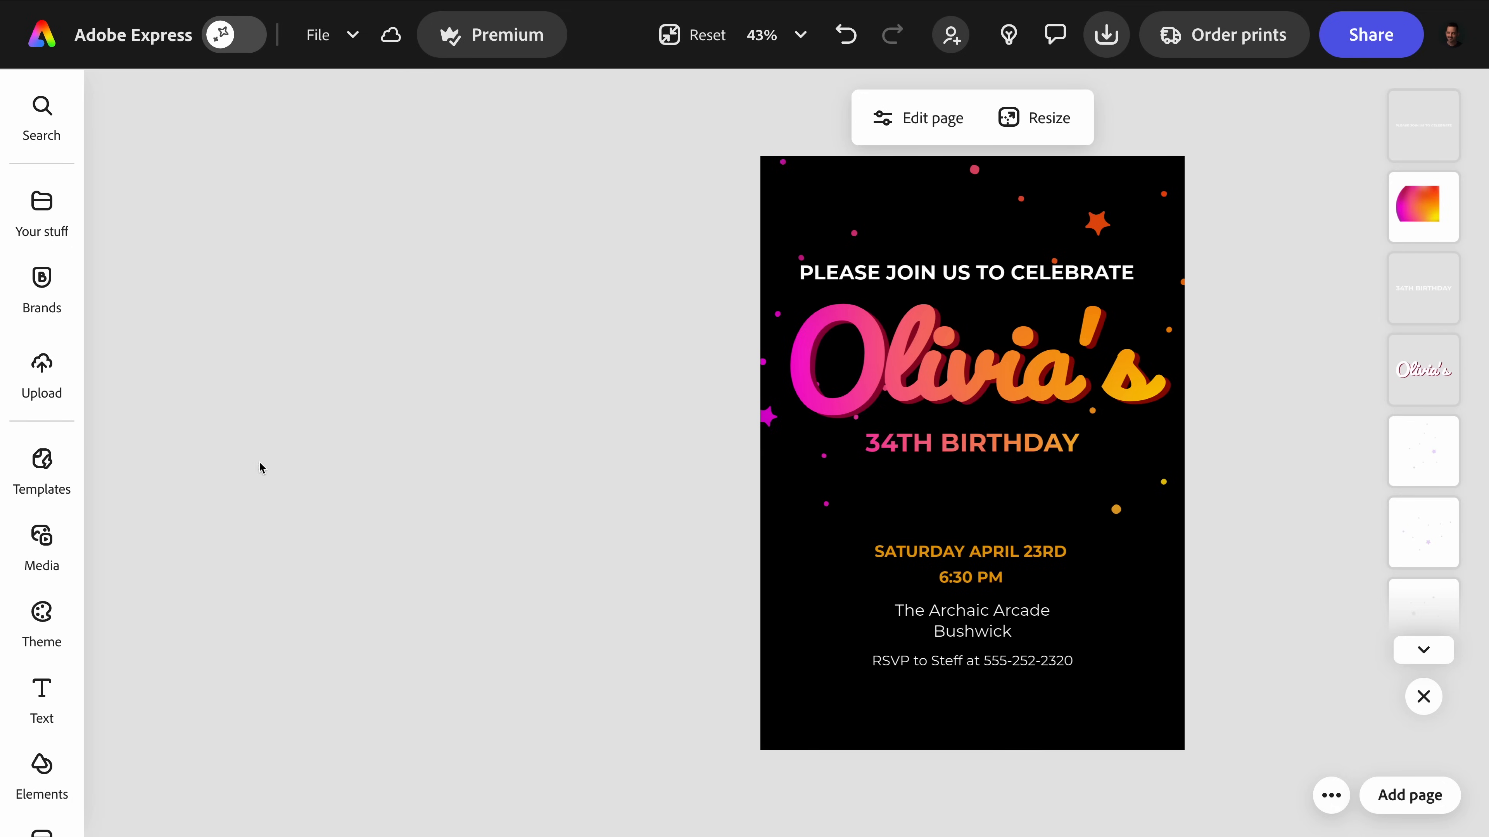
Add the pink and orange brush stroke from the design assets and place it over the invitation's lower-left corner.
scroll(40, 505, down, 3)
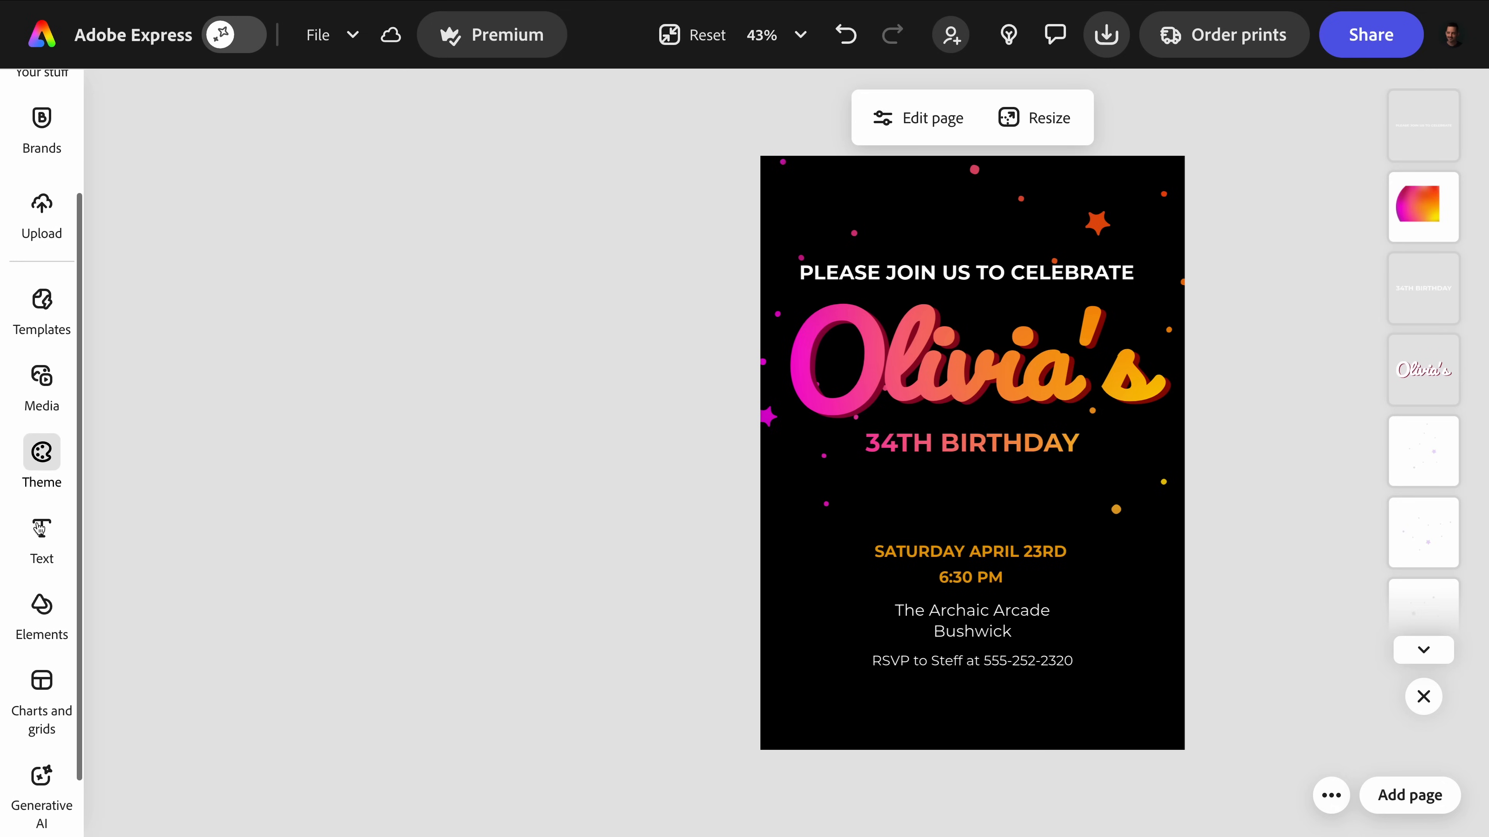
click(39, 587)
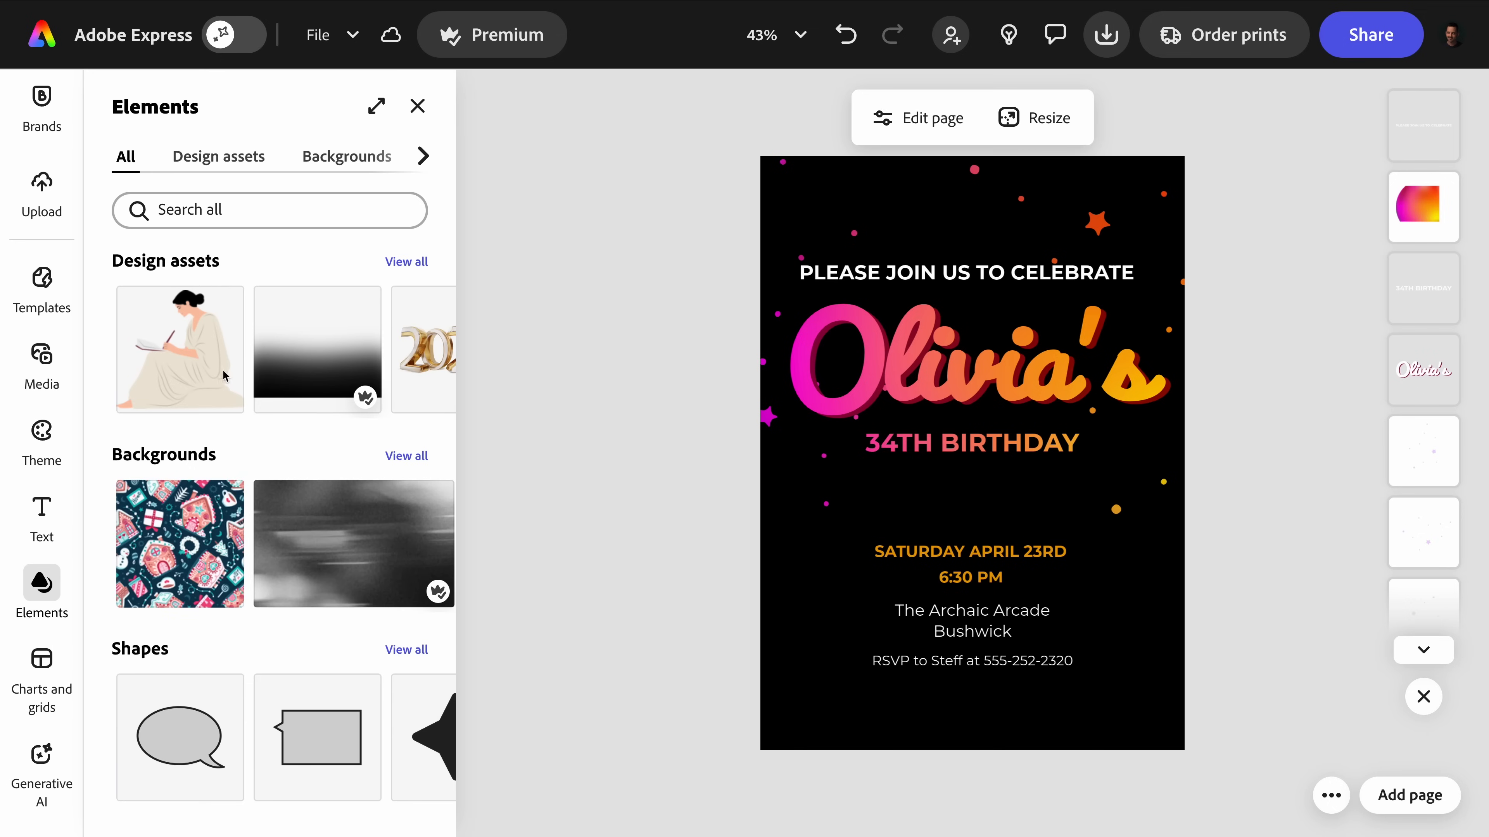
scroll(255, 319, down, 5)
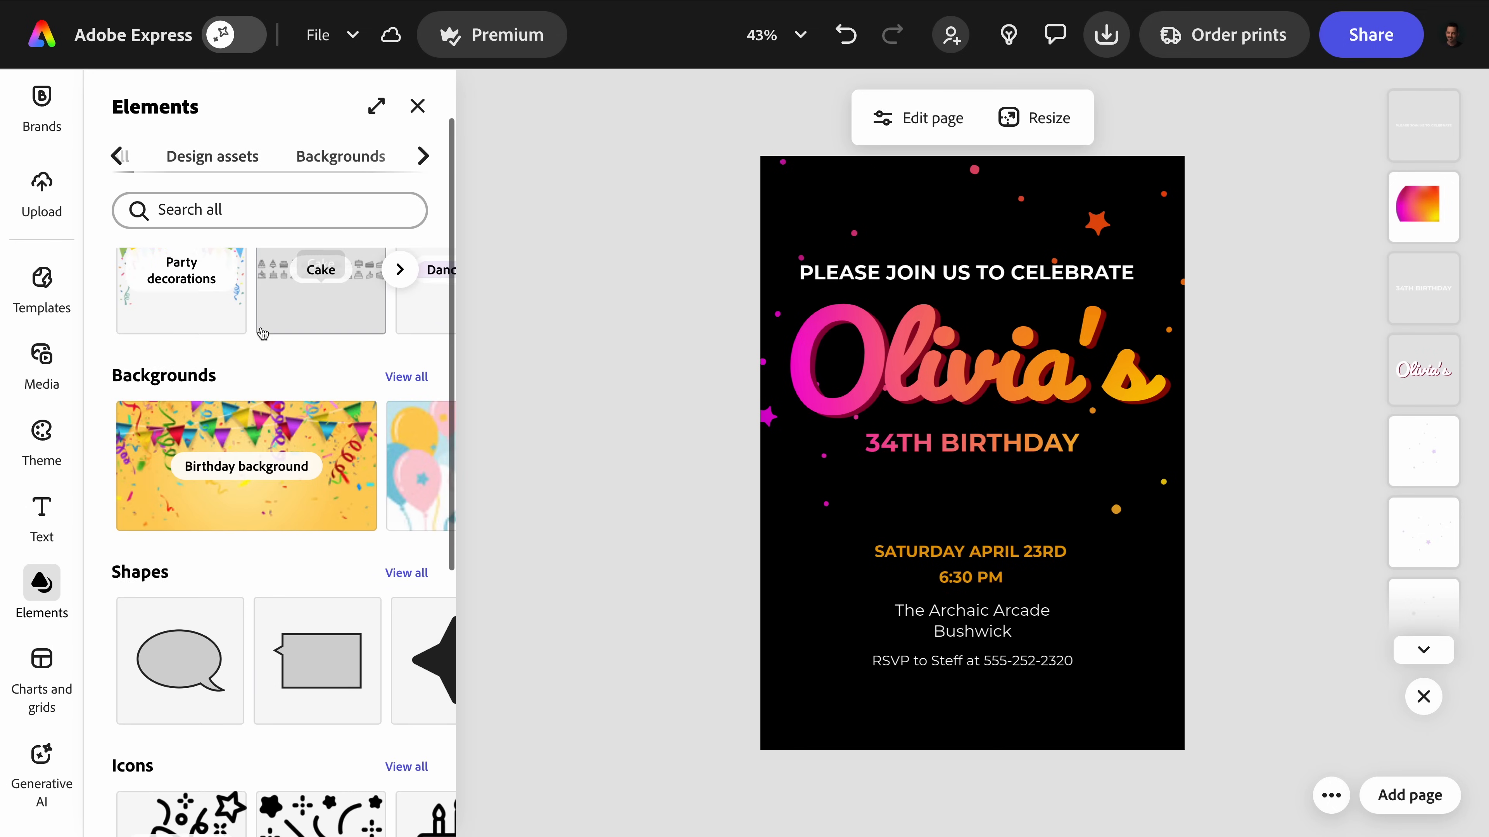
scroll(255, 320, down, 4)
scroll(256, 320, up, 9)
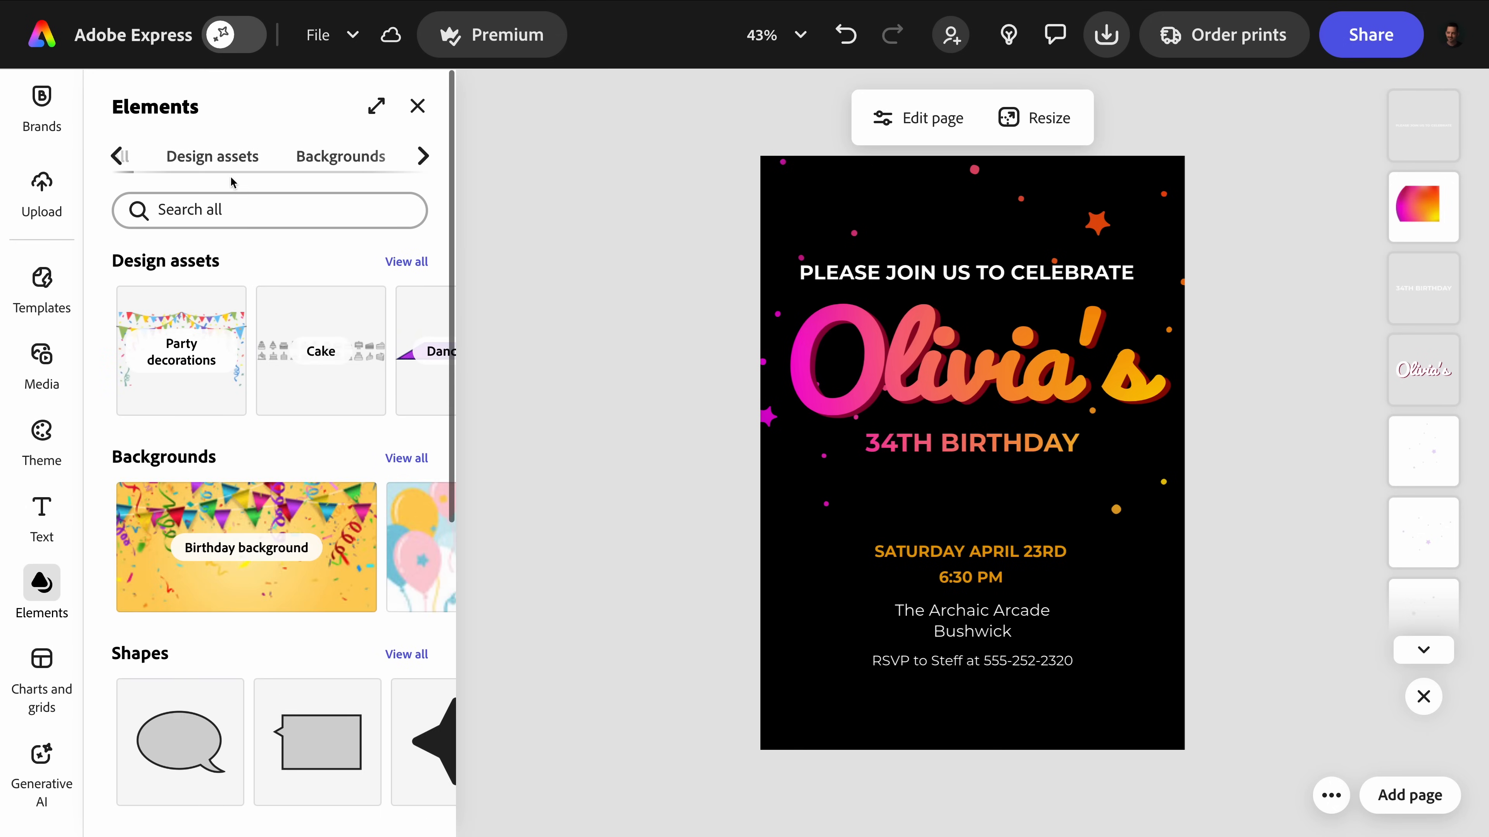
click(233, 164)
scroll(244, 411, down, 4)
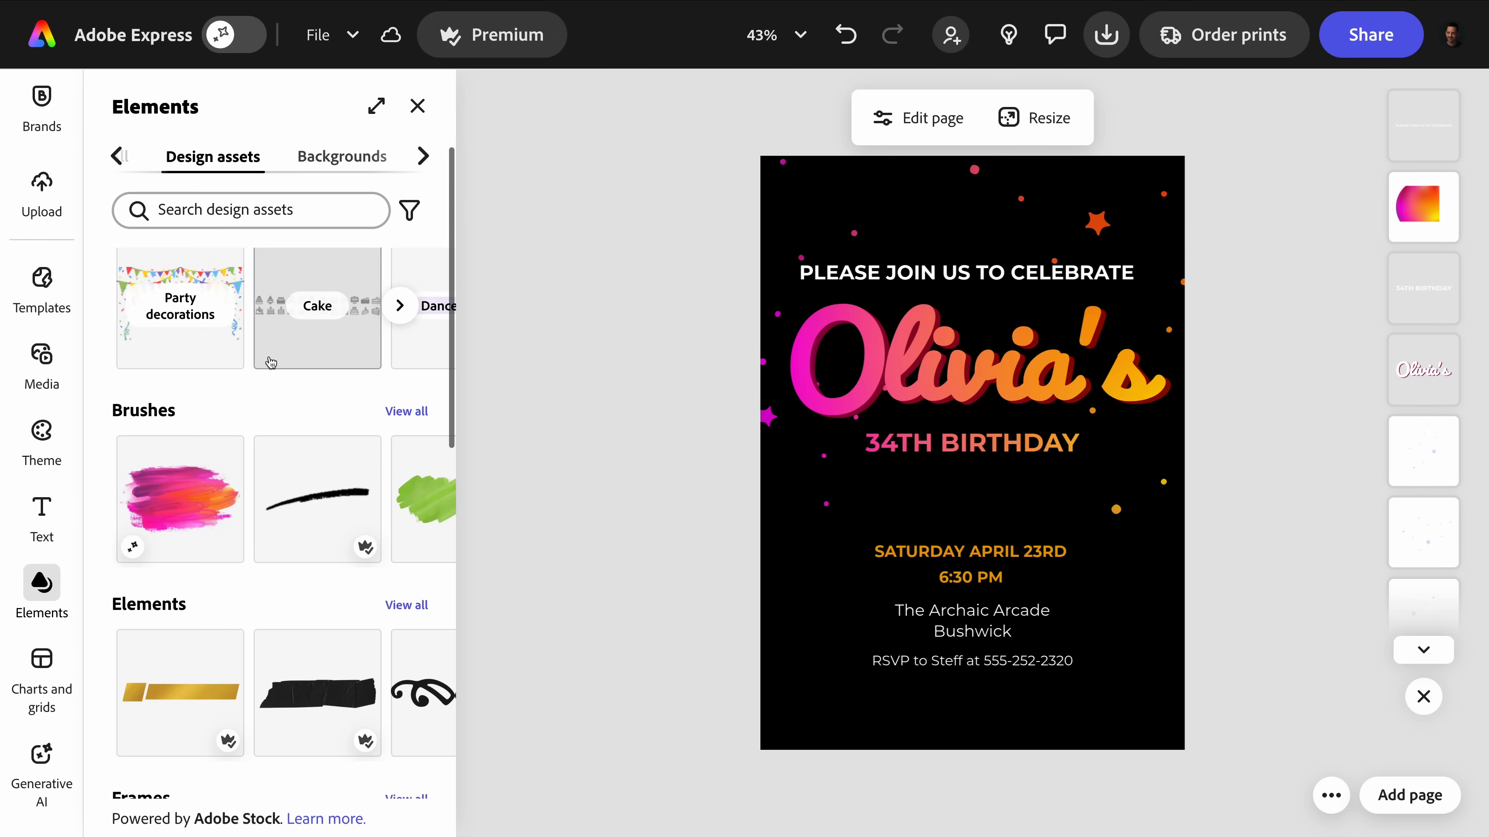
click(245, 459)
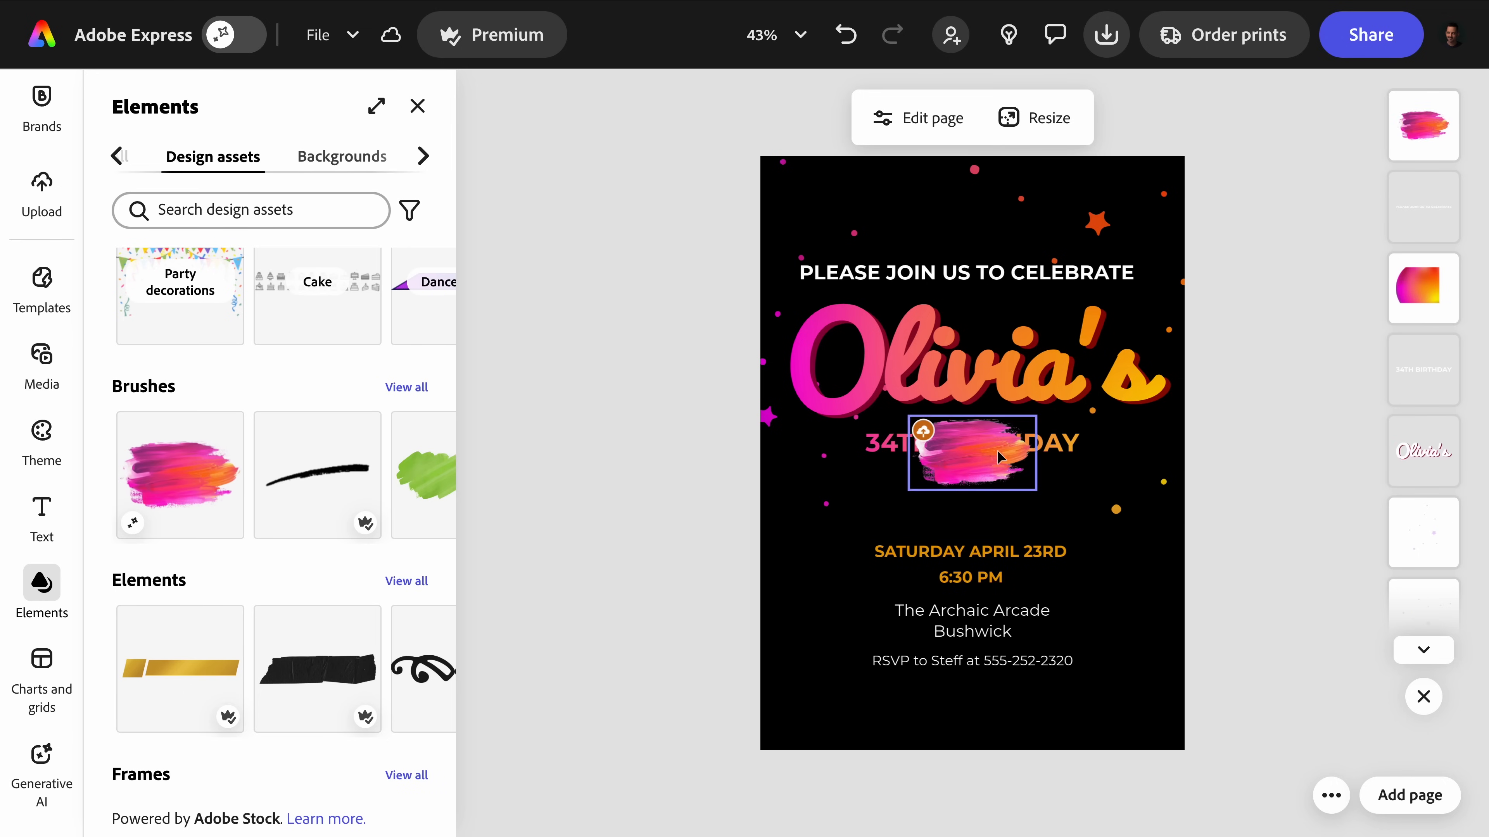
mouse_move(998, 457)
mouse_down()
mouse_move(814, 733)
mouse_move(882, 675)
mouse_up()
click(670, 515)
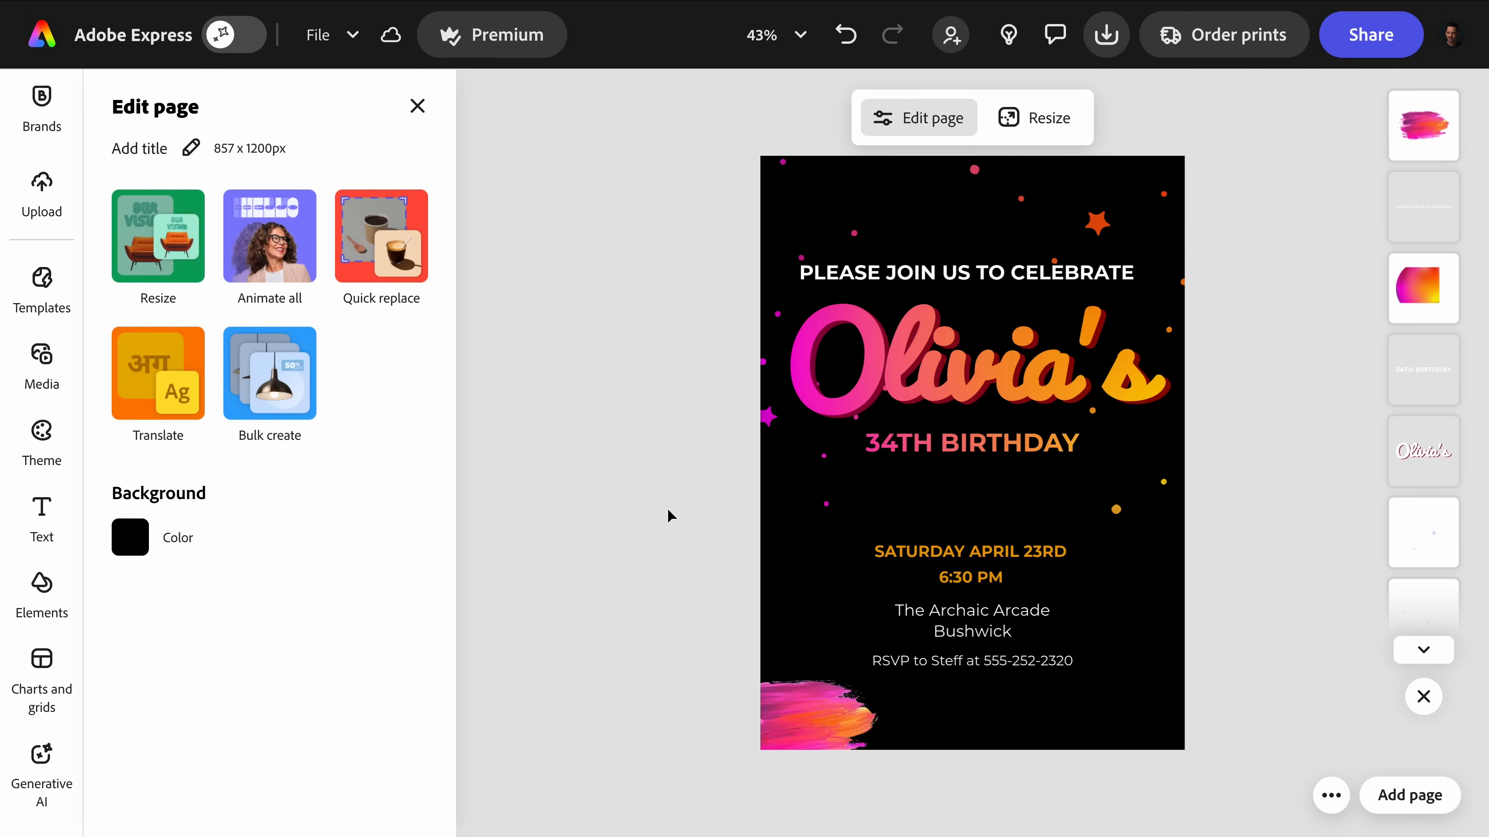
click(422, 118)
Examine the available design assets and backgrounds, including the overlays, textures and graphic groups, plus the other element categories.
click(41, 610)
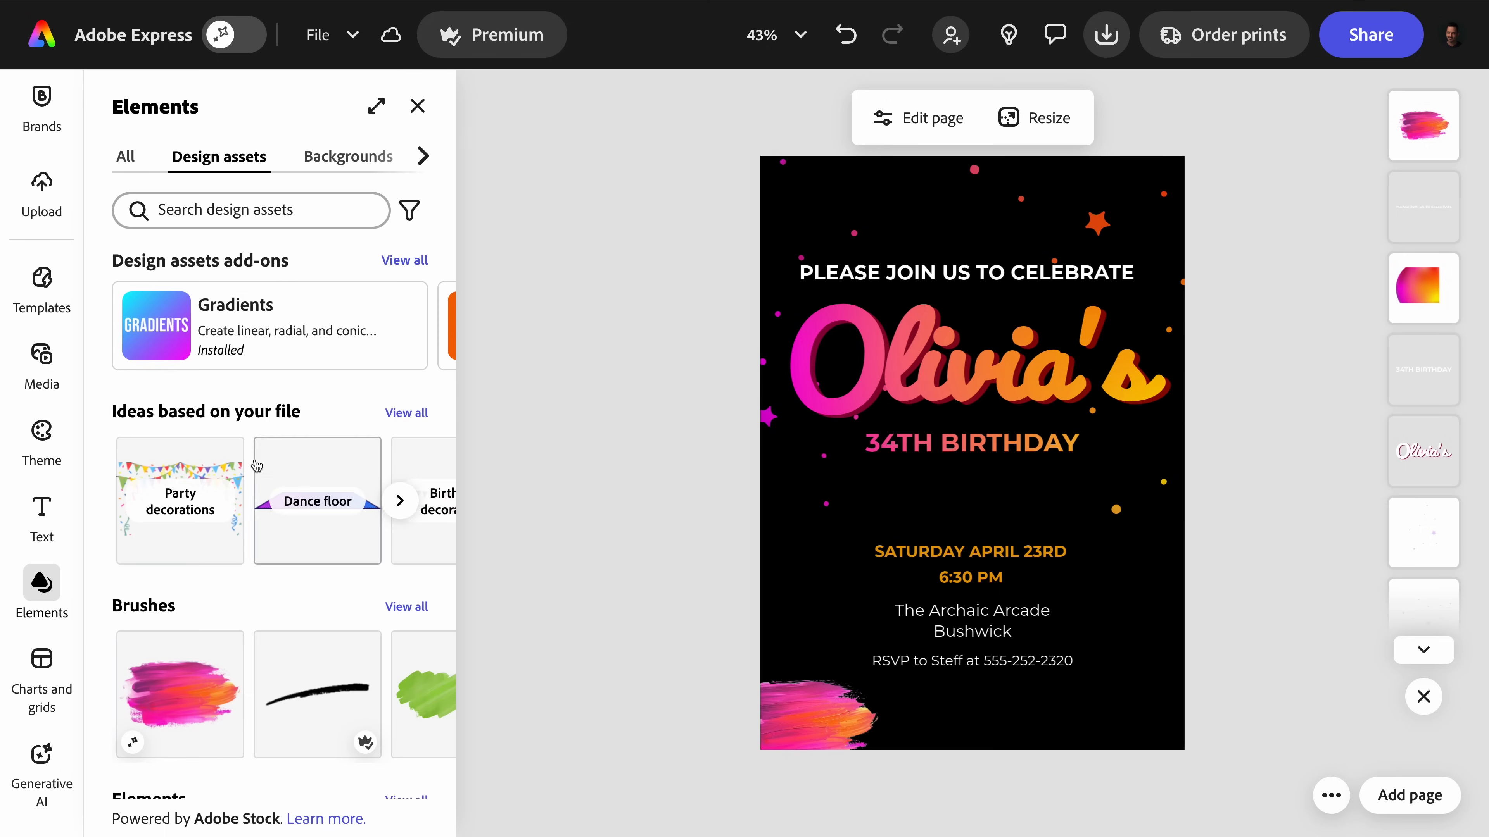
scroll(252, 446, down, 18)
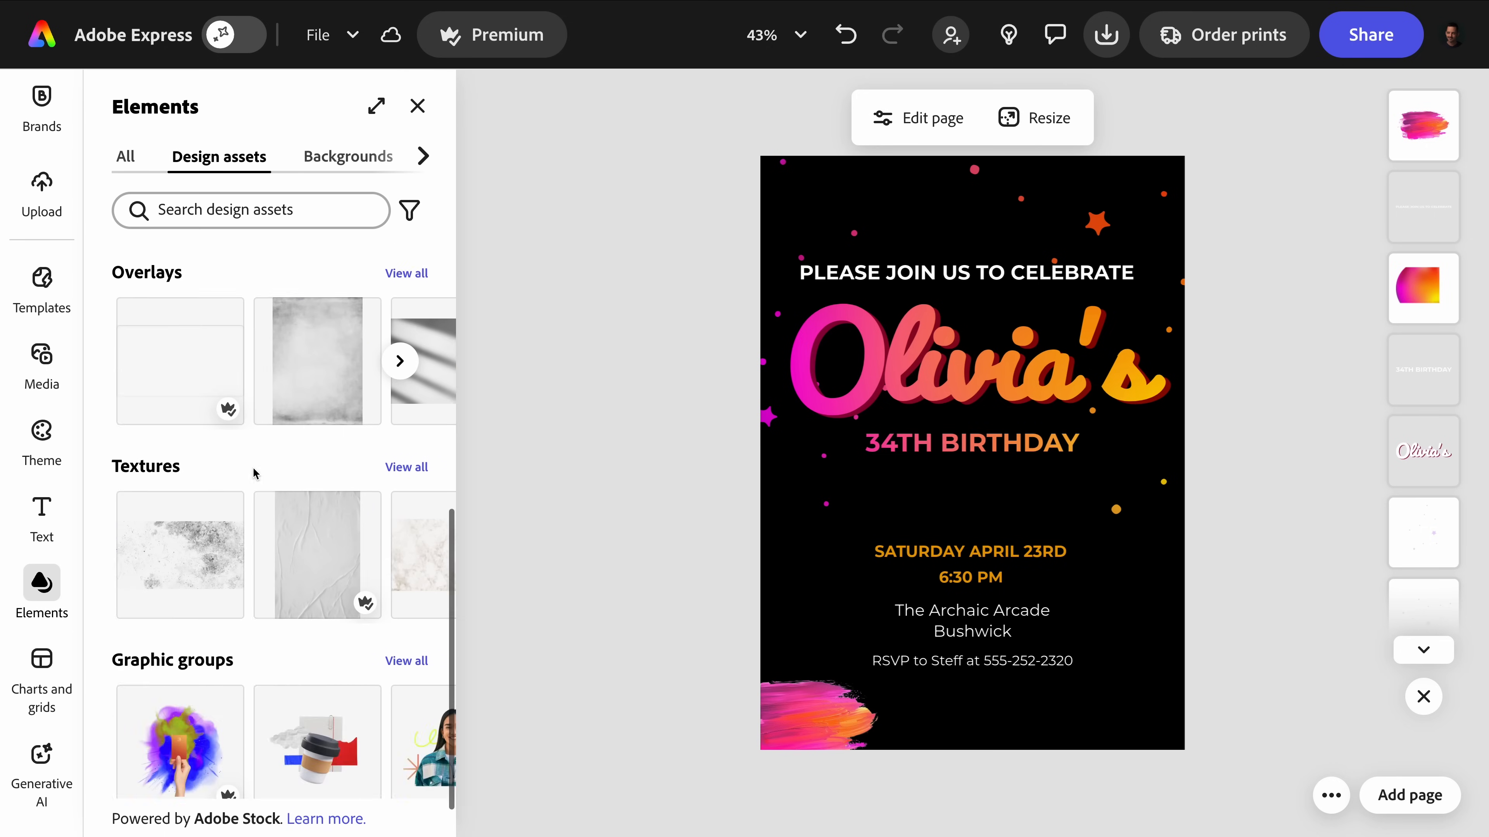
scroll(253, 472, down, 1)
scroll(287, 405, up, 15)
scroll(241, 157, right, 3)
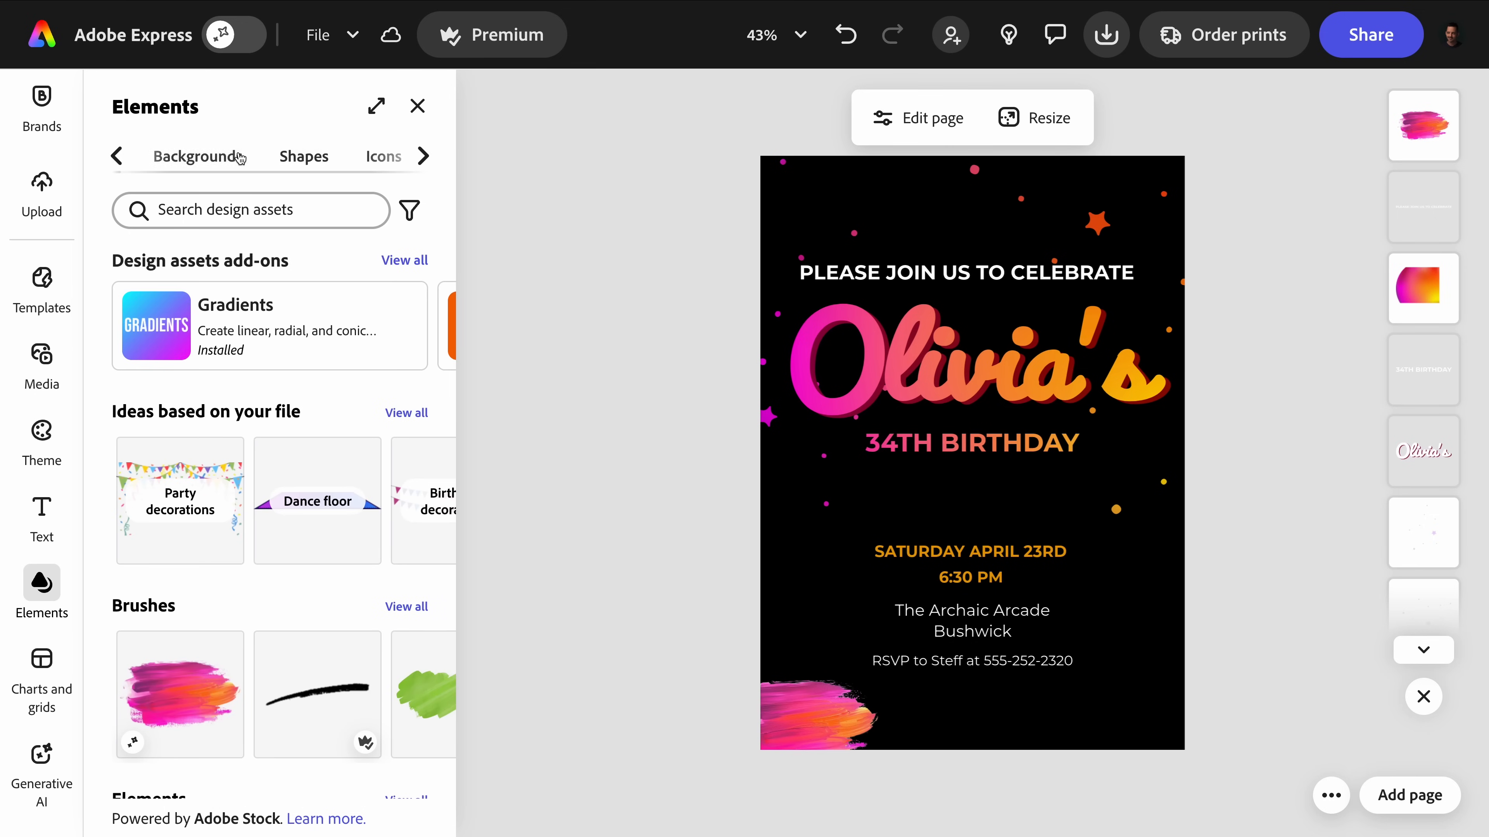
click(235, 157)
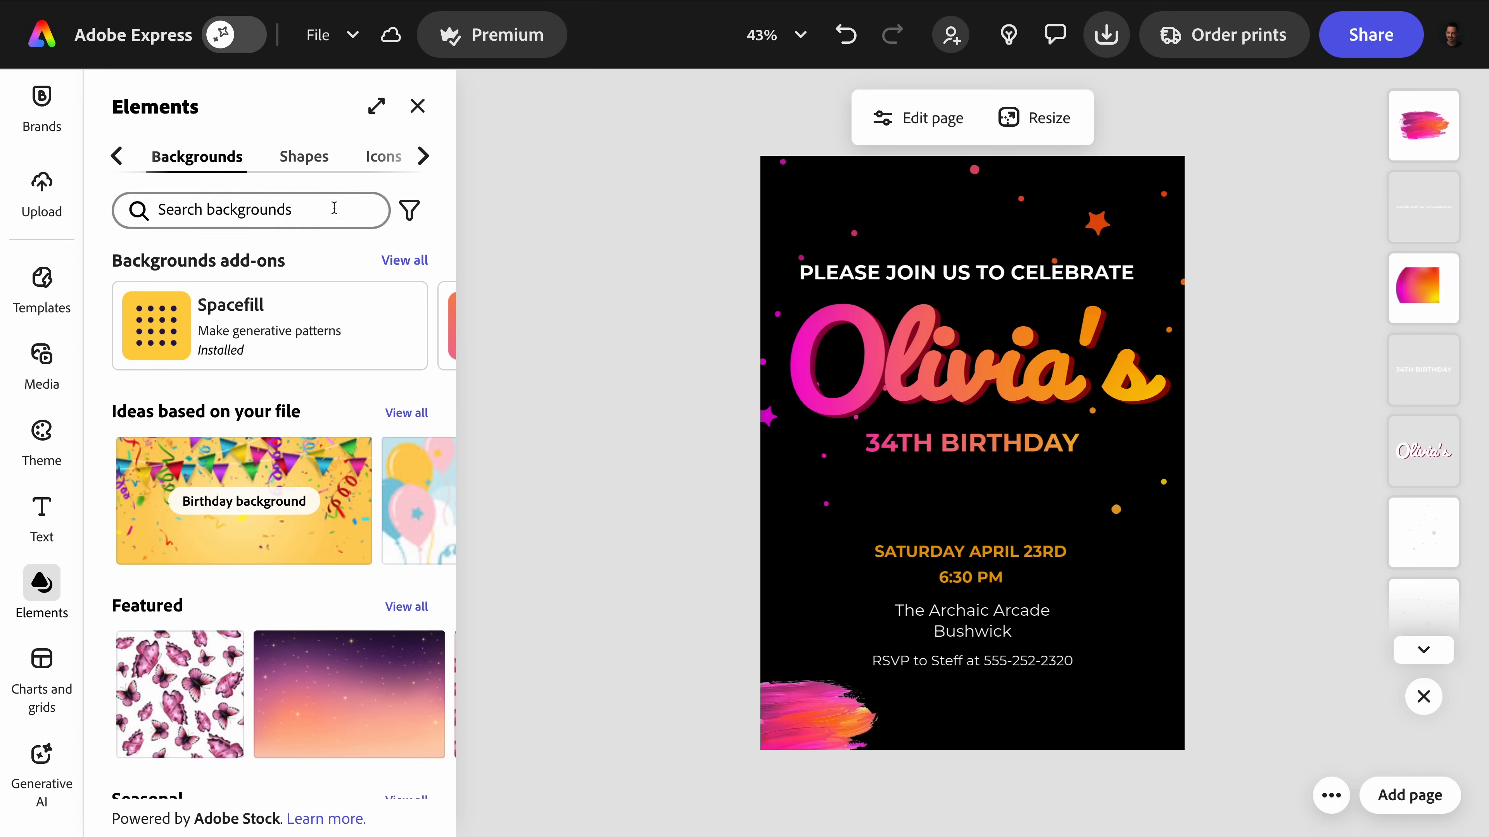
scroll(335, 170, right, 2)
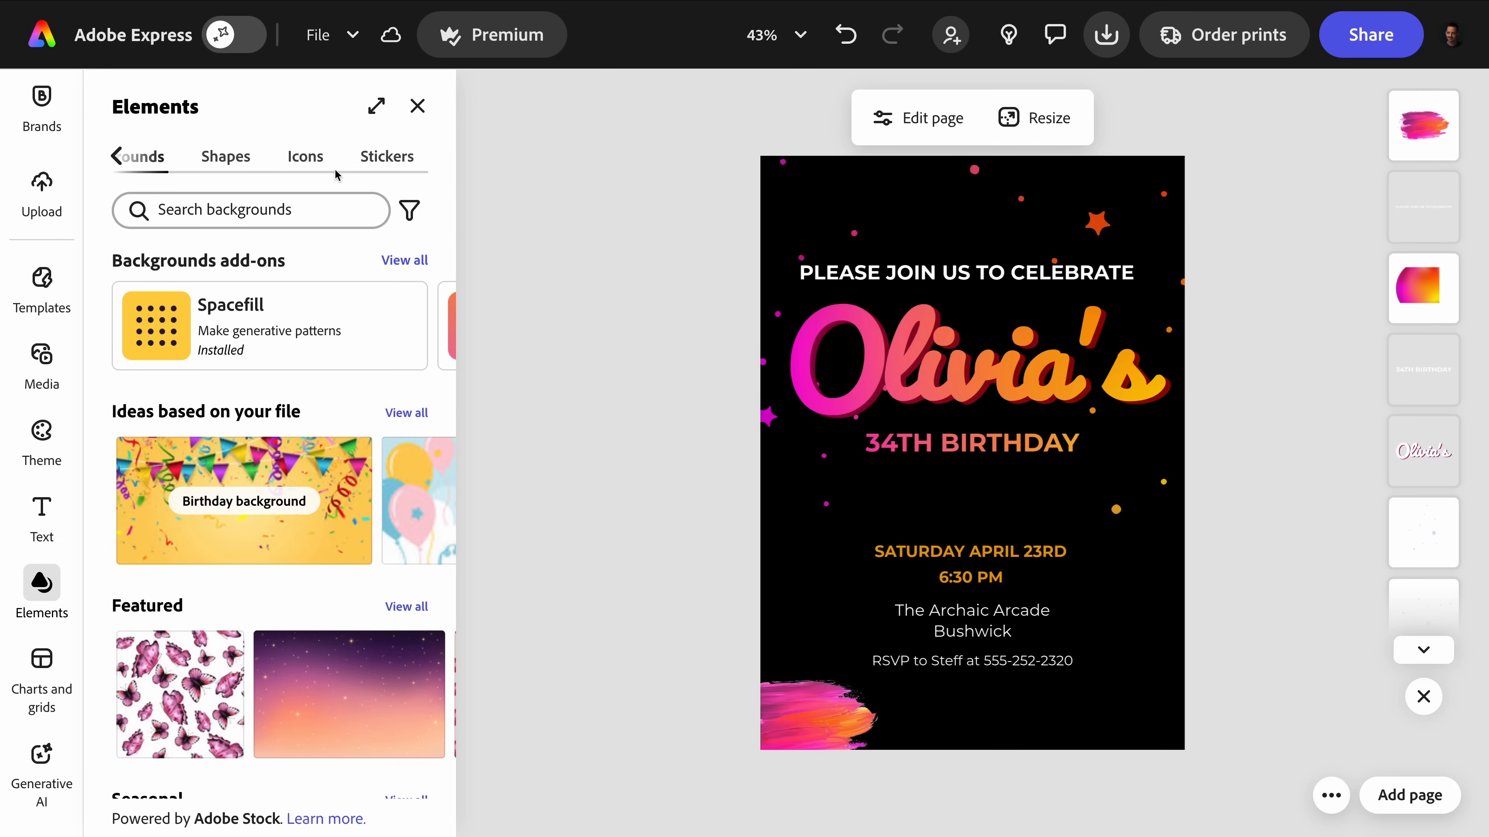
click(418, 105)
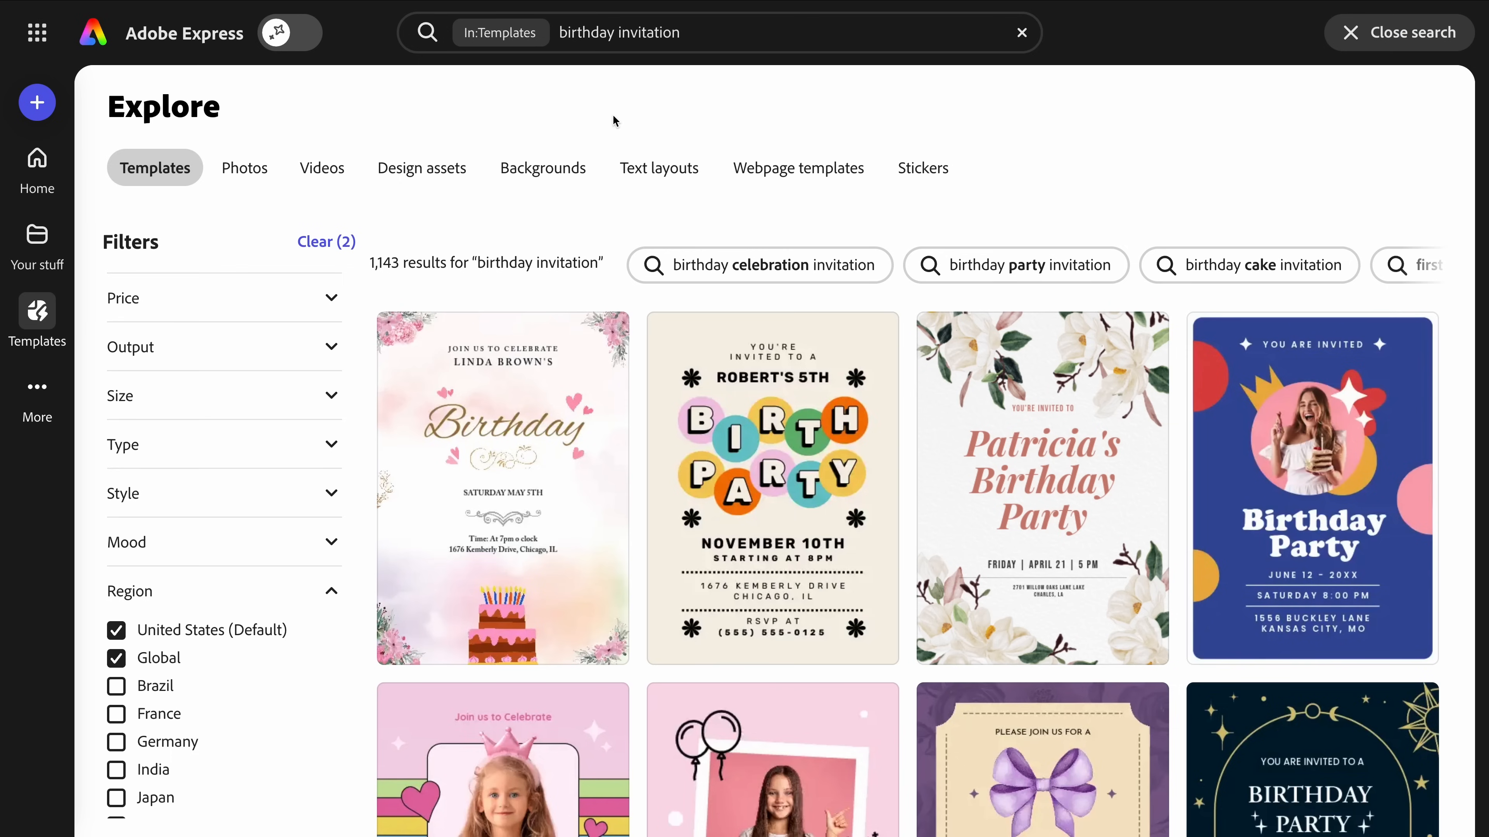
Look through the birthday invitation templates, and search the templates for "wedding invitation" to browse those designs.
scroll(626, 270, down, 5)
scroll(626, 270, up, 5)
click(578, 46)
text(wedding)
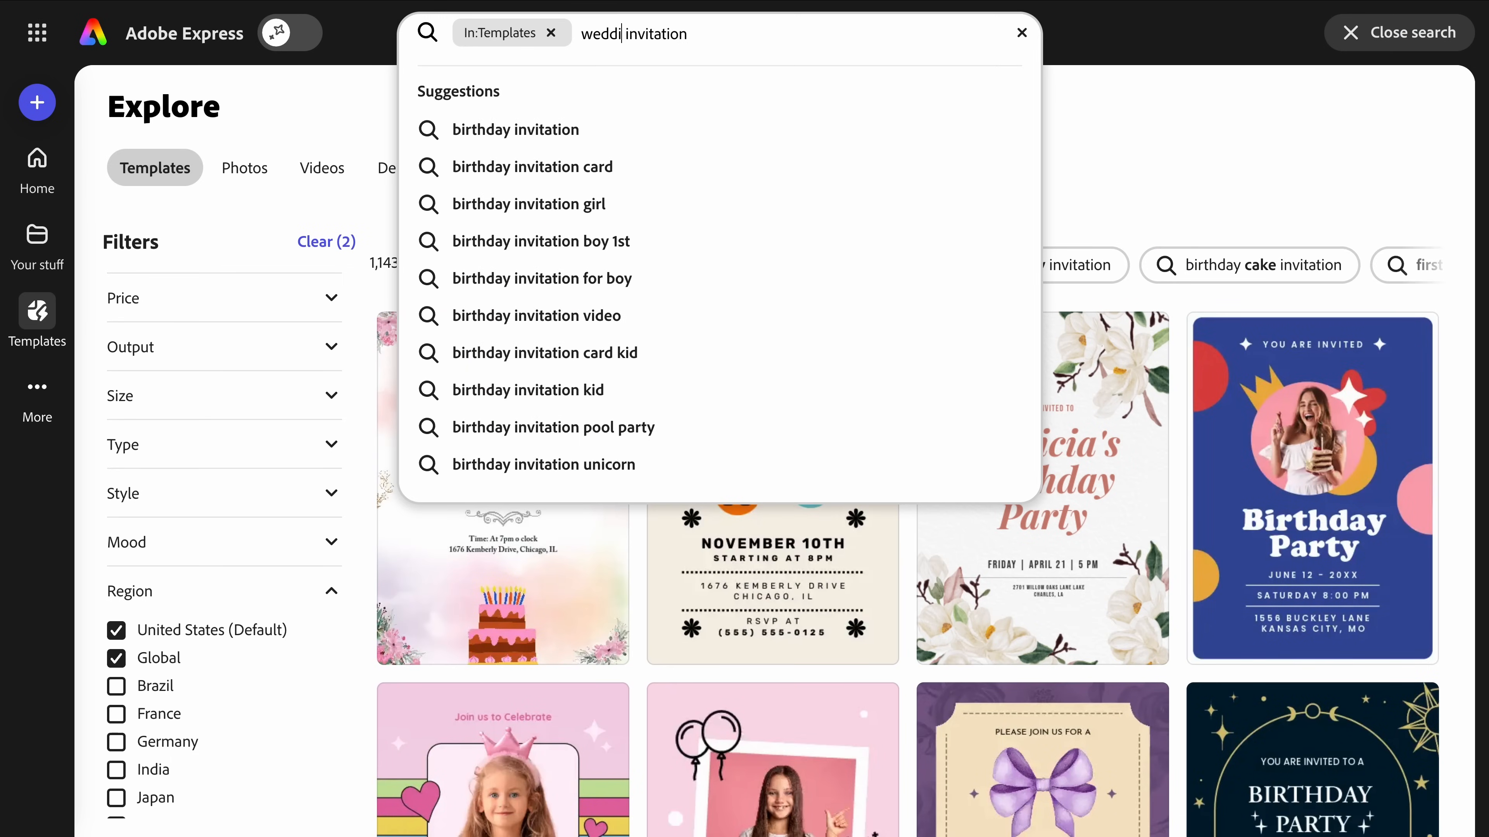
key(Return)
scroll(696, 365, down, 10)
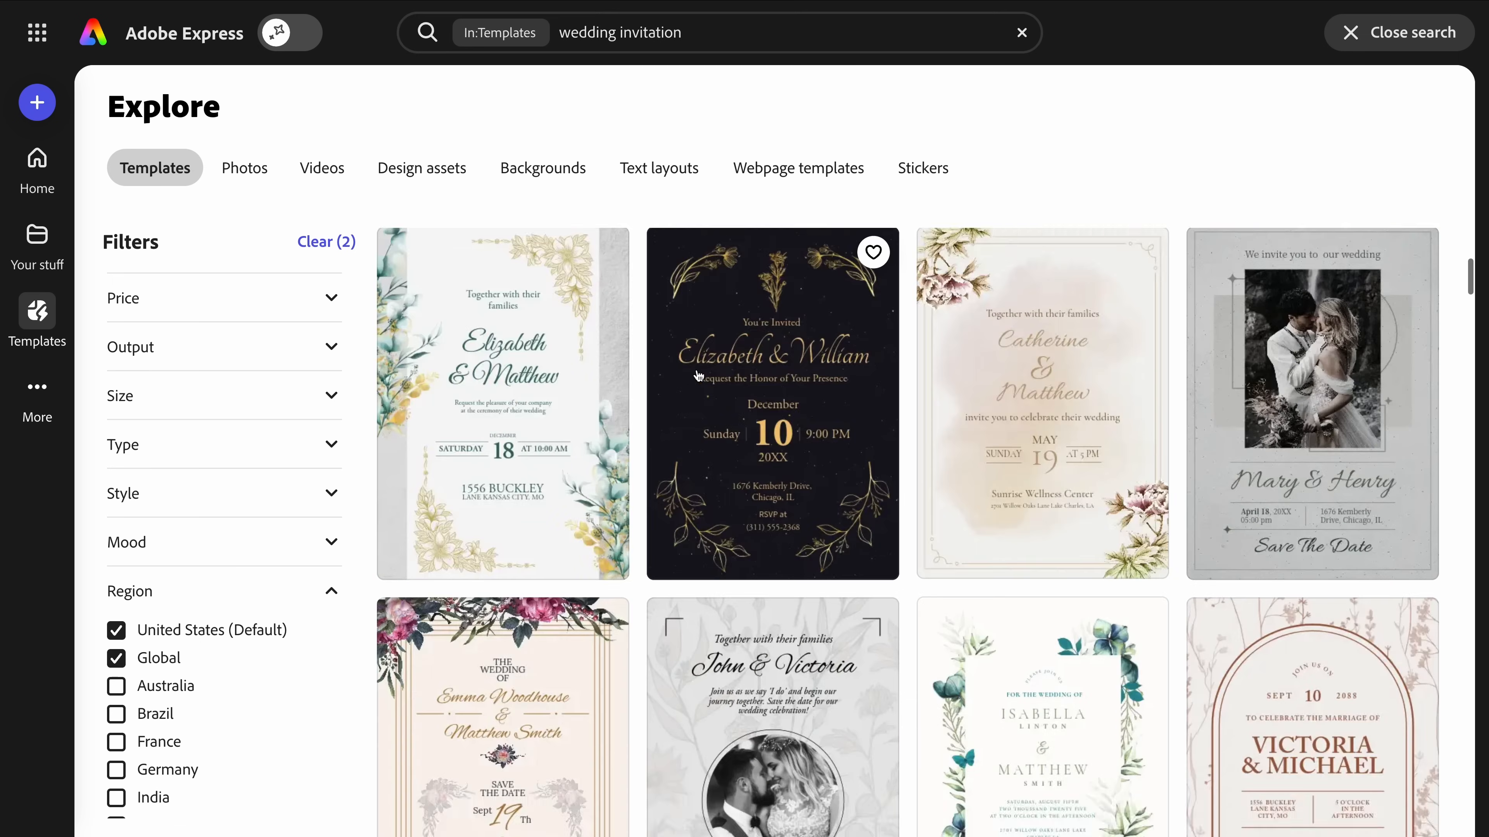
scroll(701, 369, up, 10)
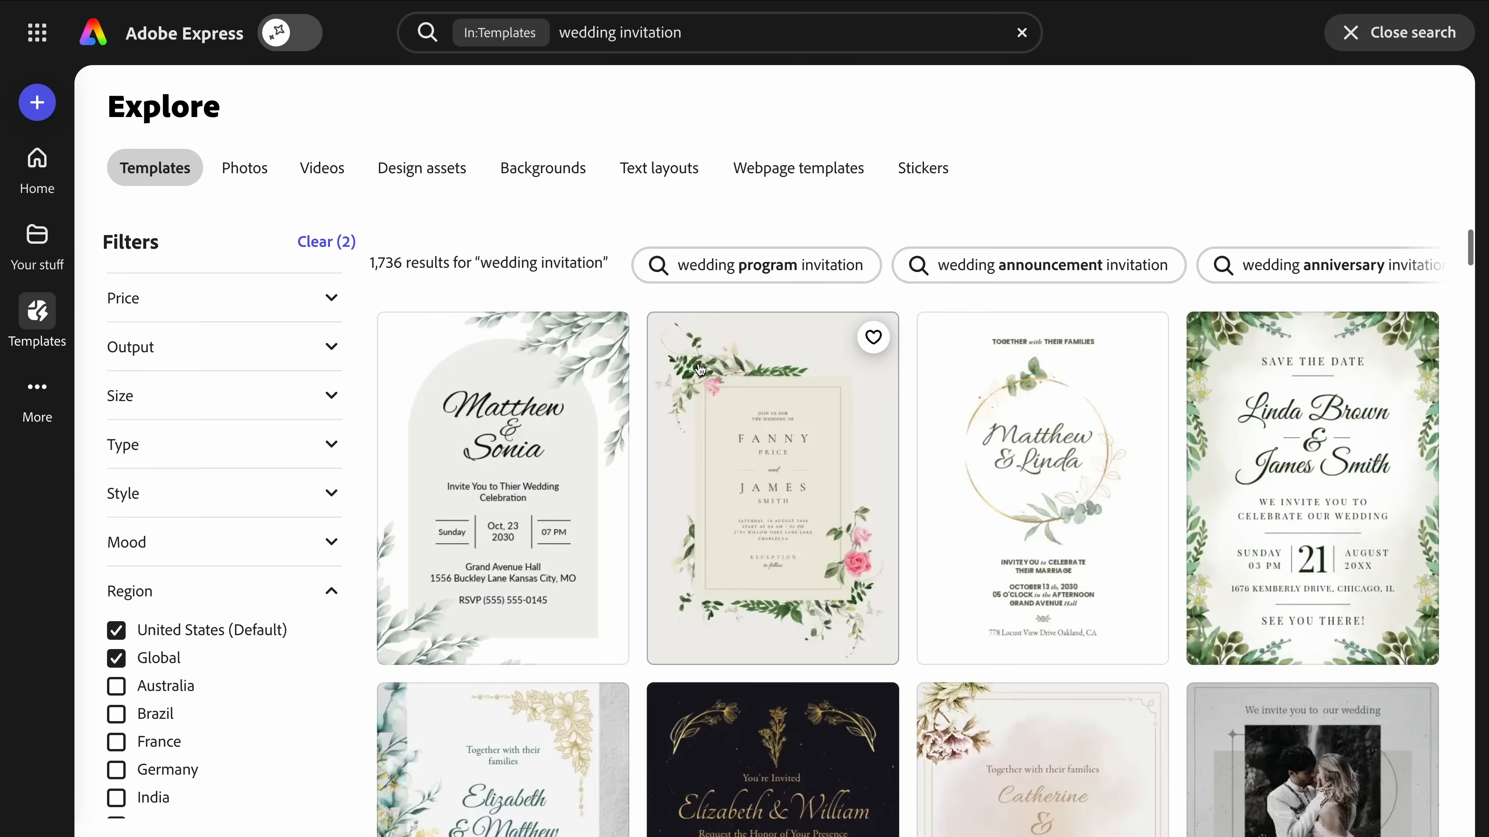
Search the templates for "business invitation" and look through the designs.
click(607, 32)
double_click(607, 33)
text(business)
key(Return)
scroll(701, 410, down, 15)
scroll(700, 411, down, 10)
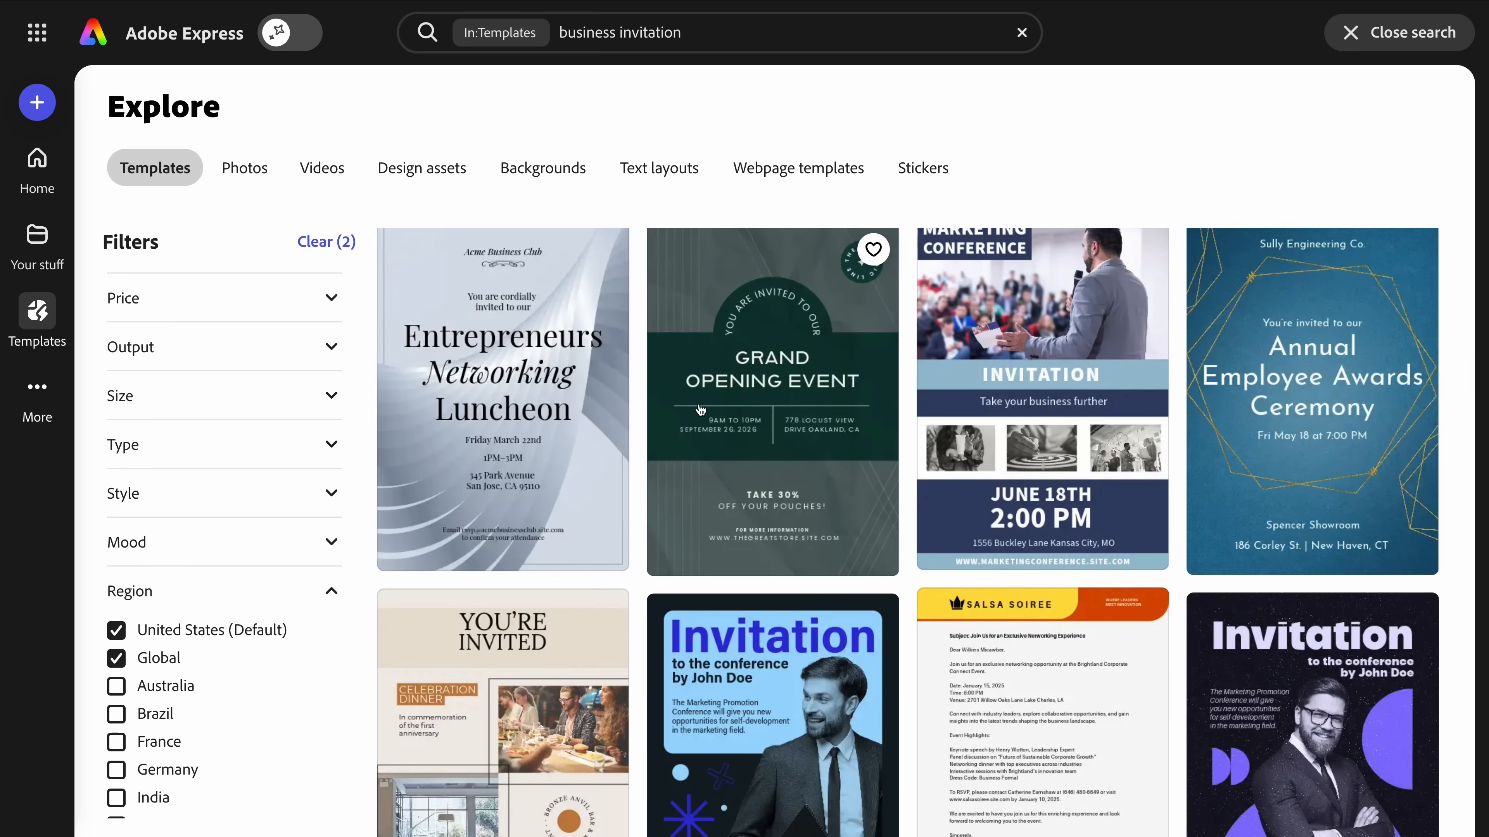
scroll(701, 411, down, 15)
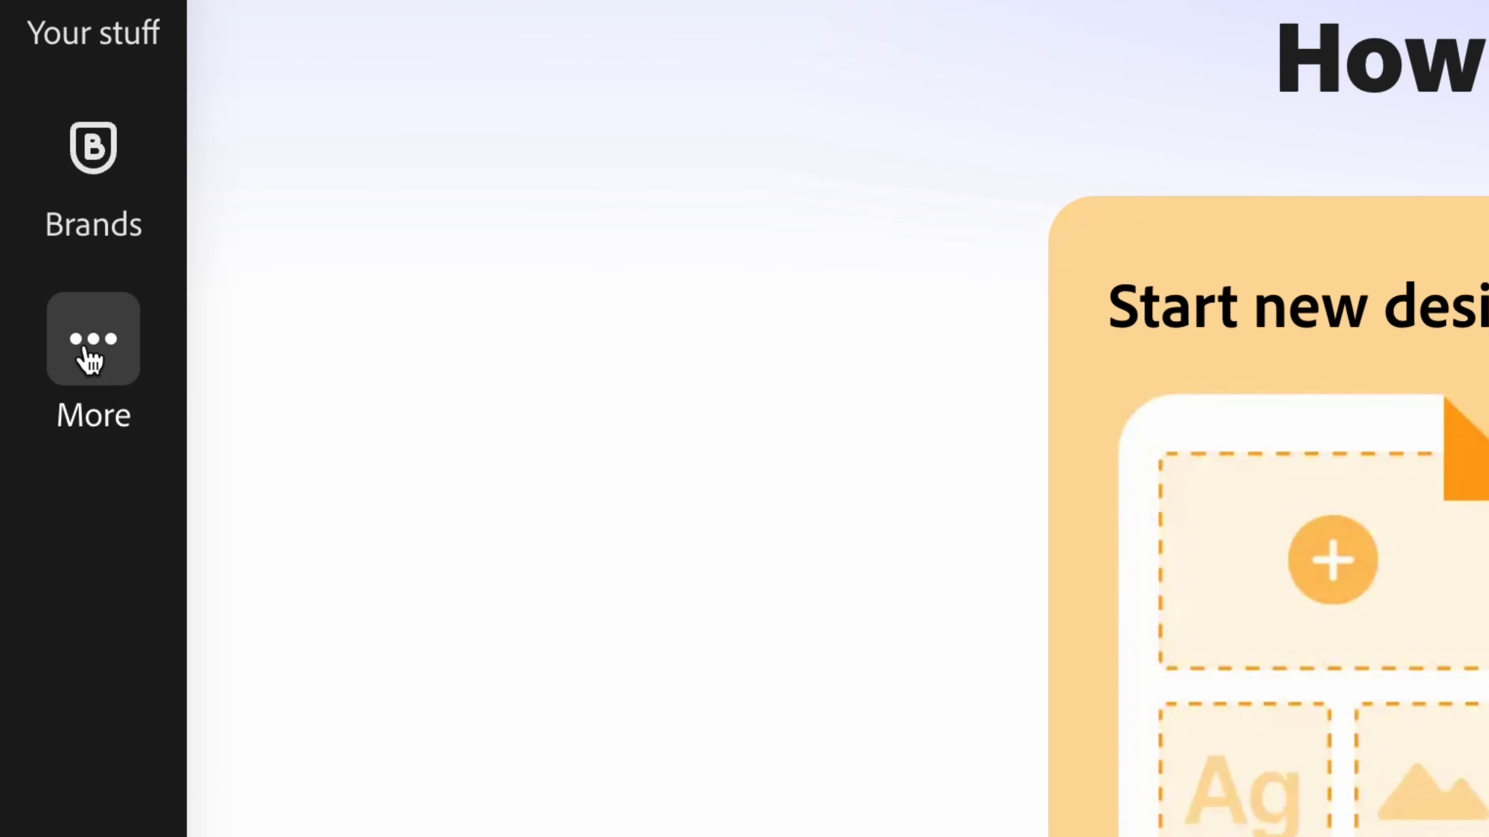
Browse the add-ons marketplace, including the complete list of all add-ons, for one that sends invites and collects RSVPs.
click(91, 359)
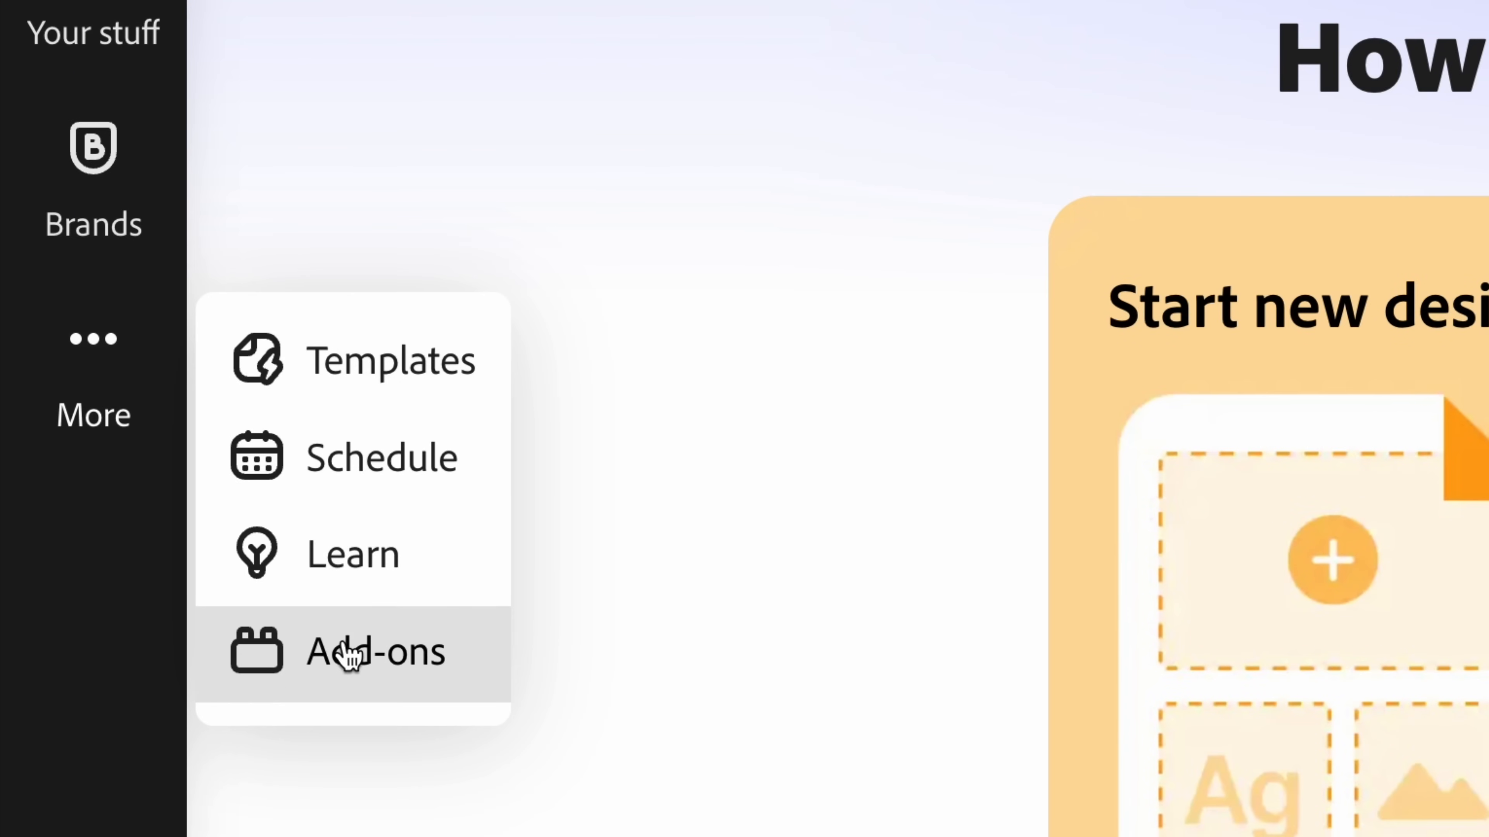
click(368, 689)
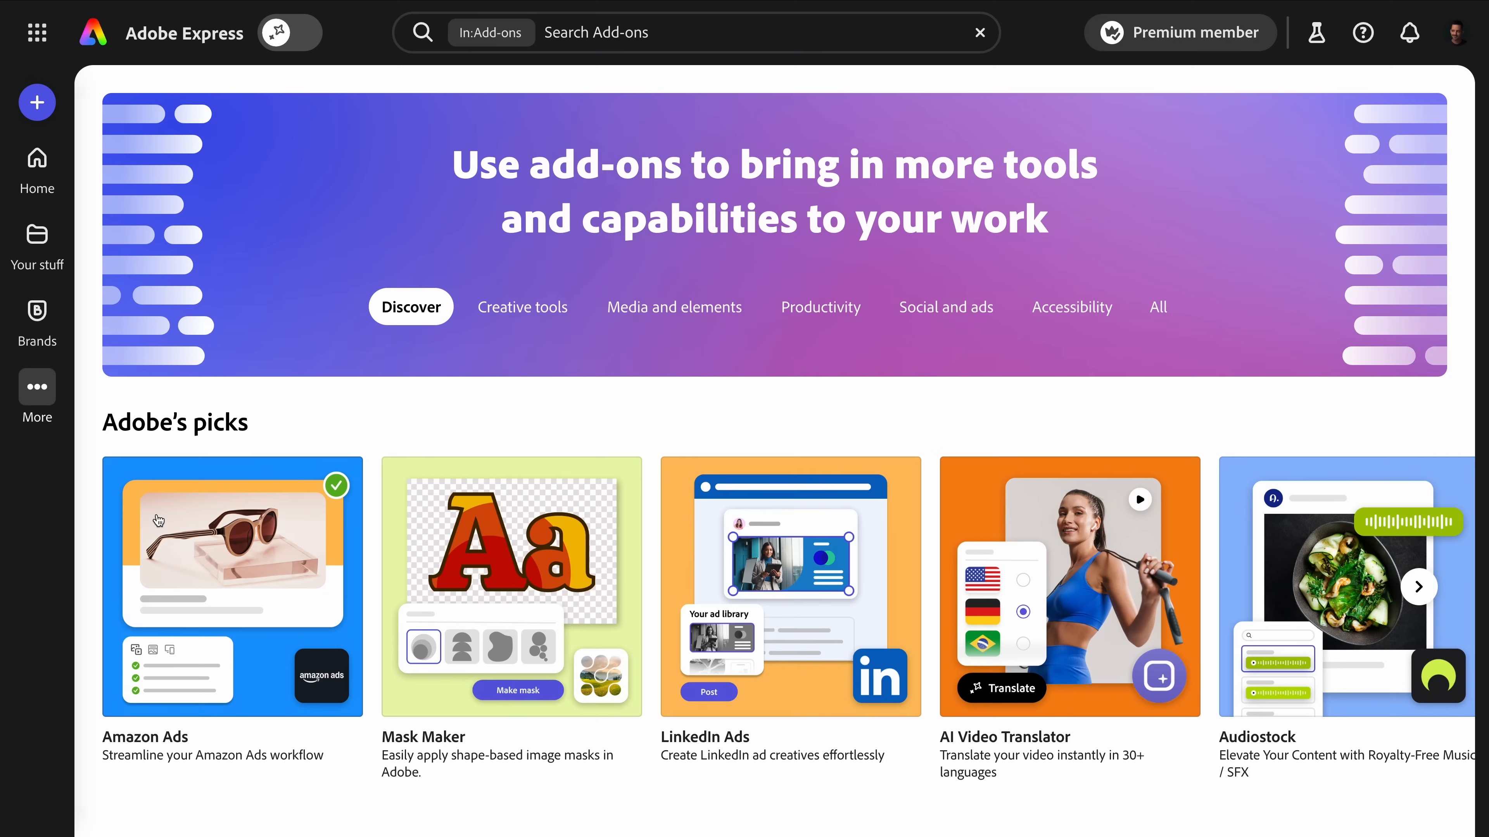
scroll(584, 385, down, 10)
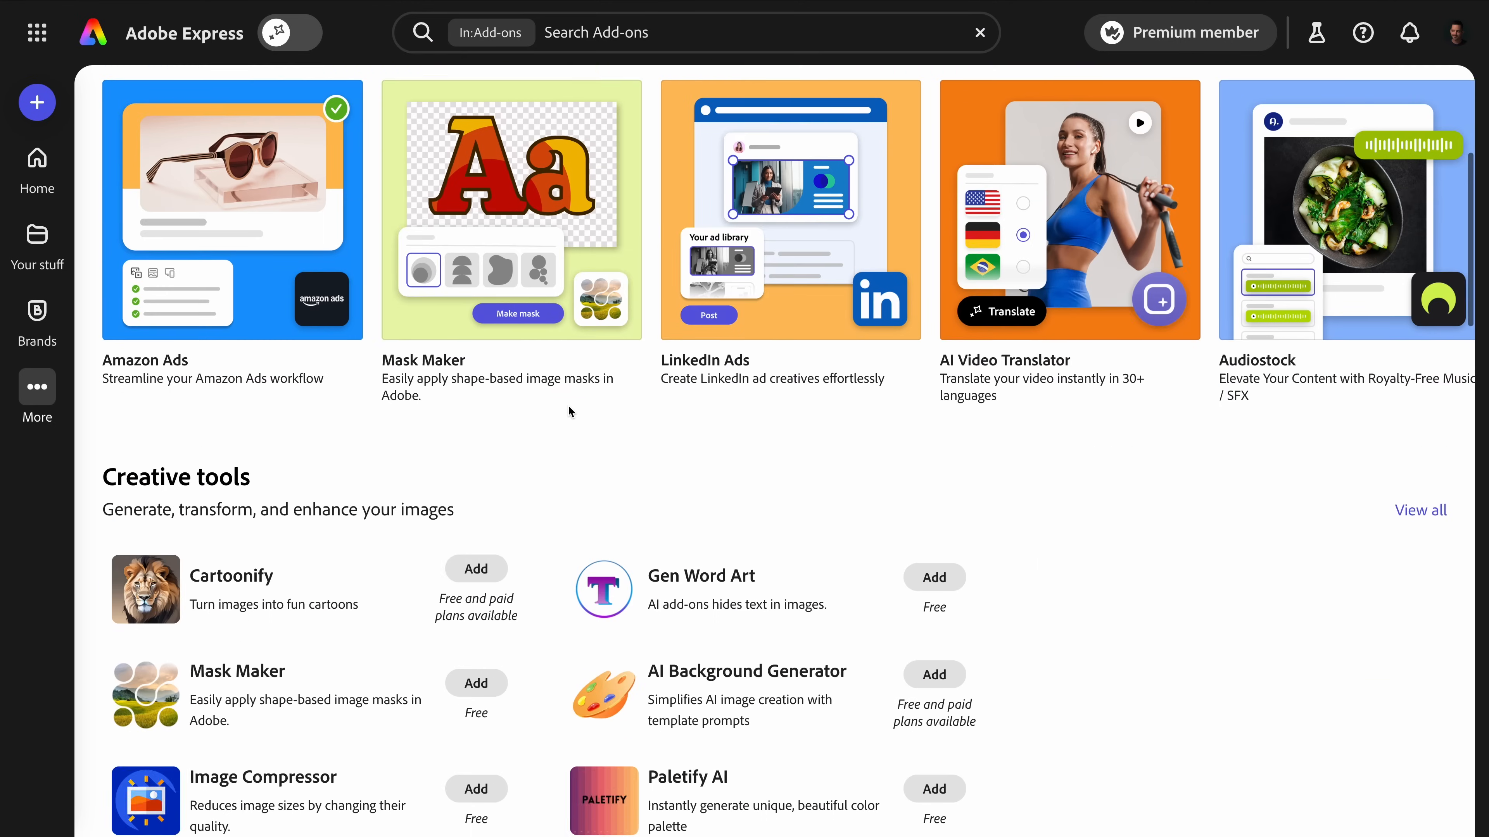
scroll(548, 395, up, 10)
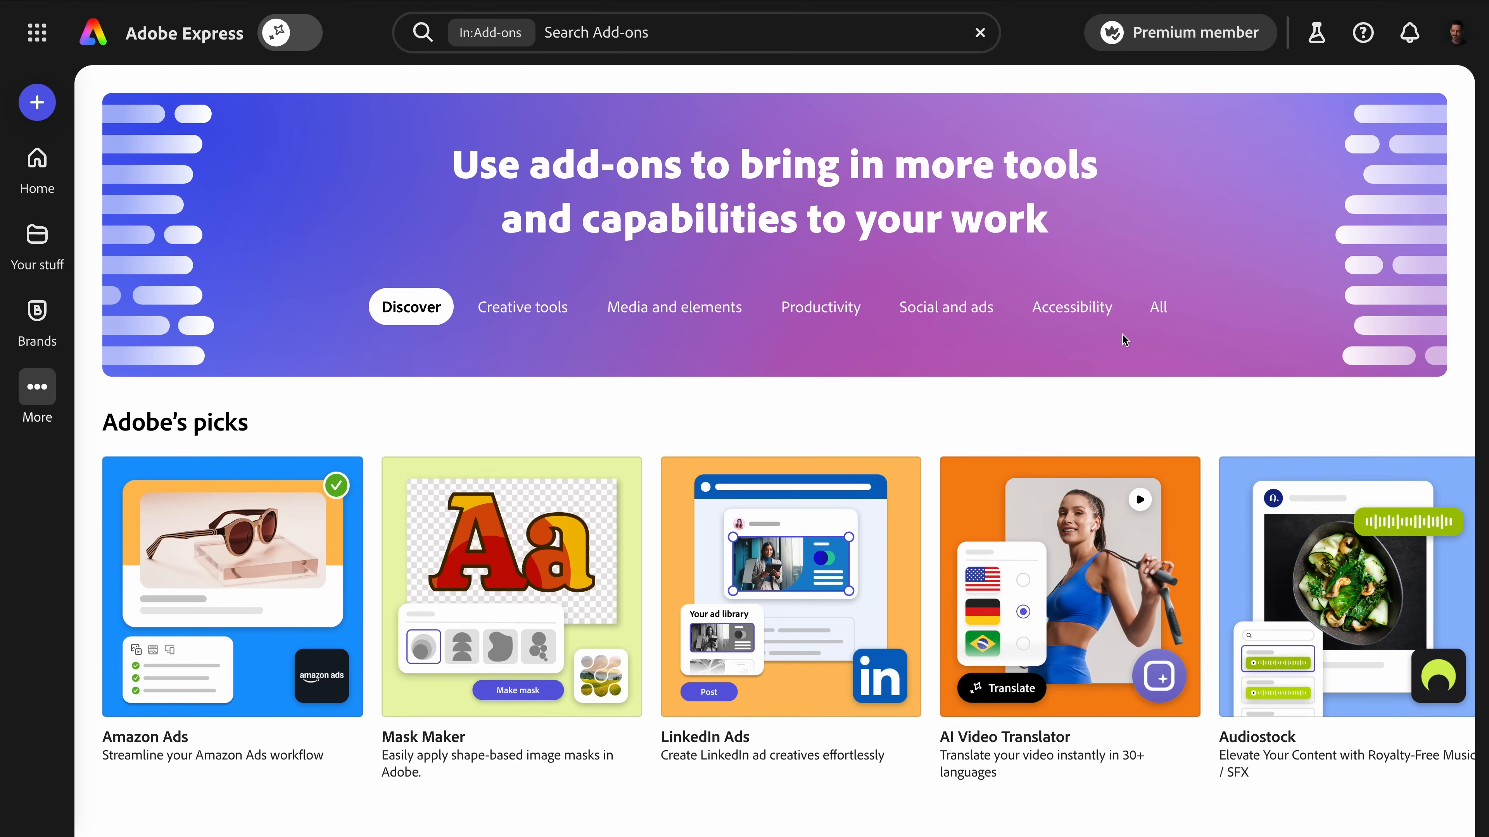
click(1158, 307)
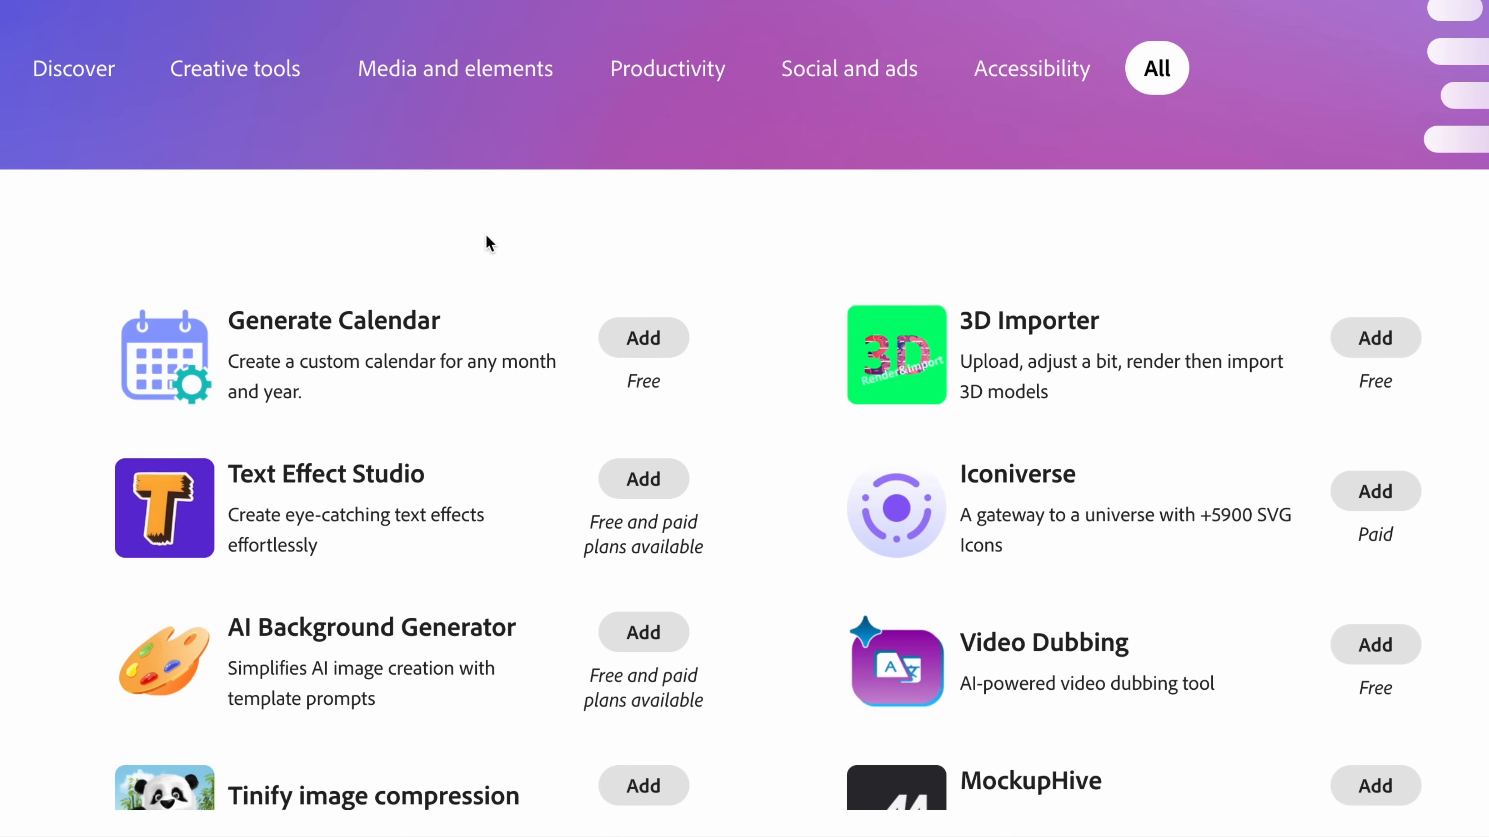
scroll(709, 469, down, 10)
scroll(519, 354, down, 20)
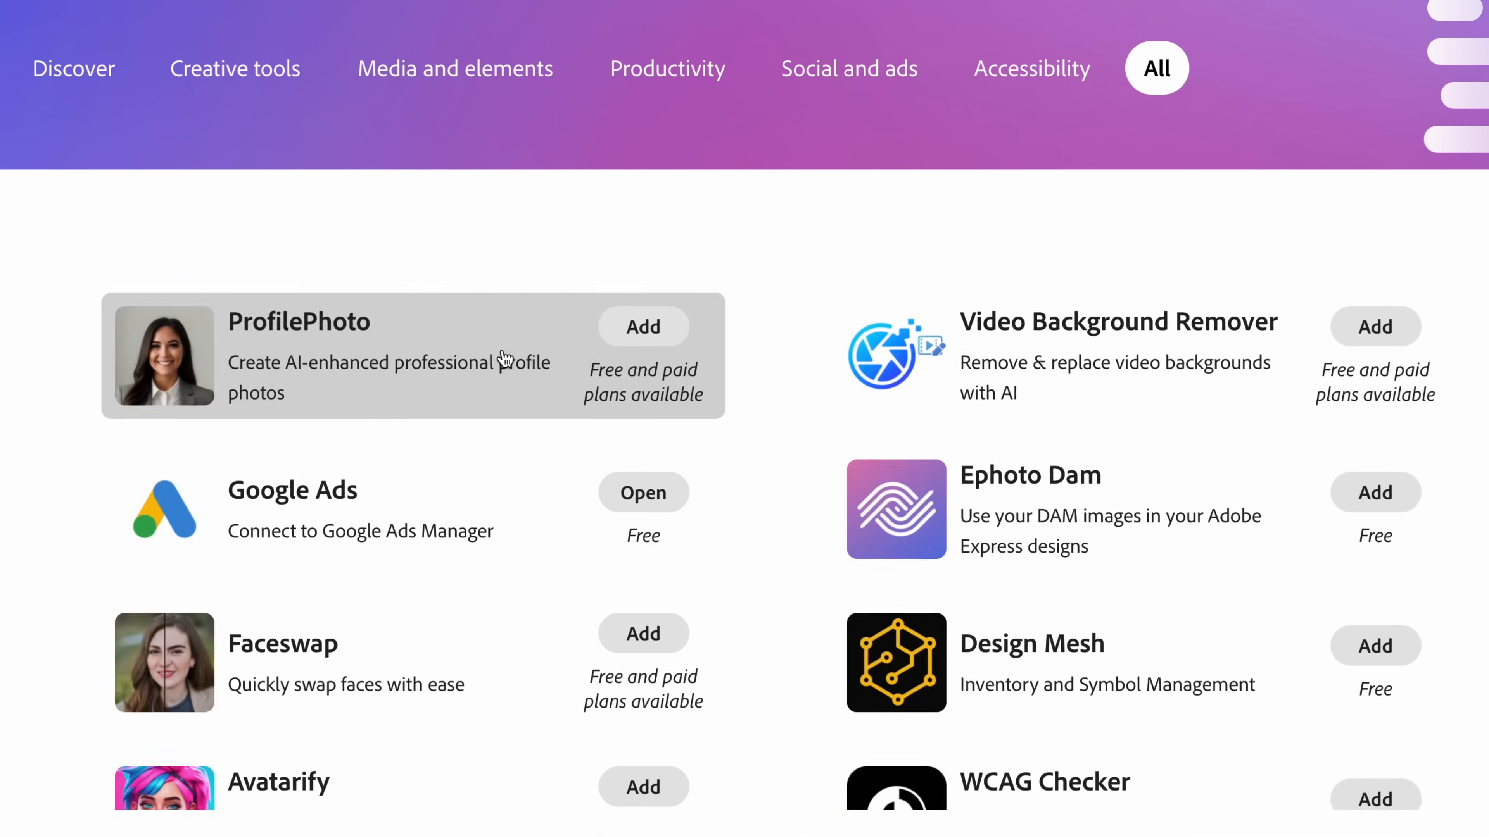
scroll(498, 351, down, 2)
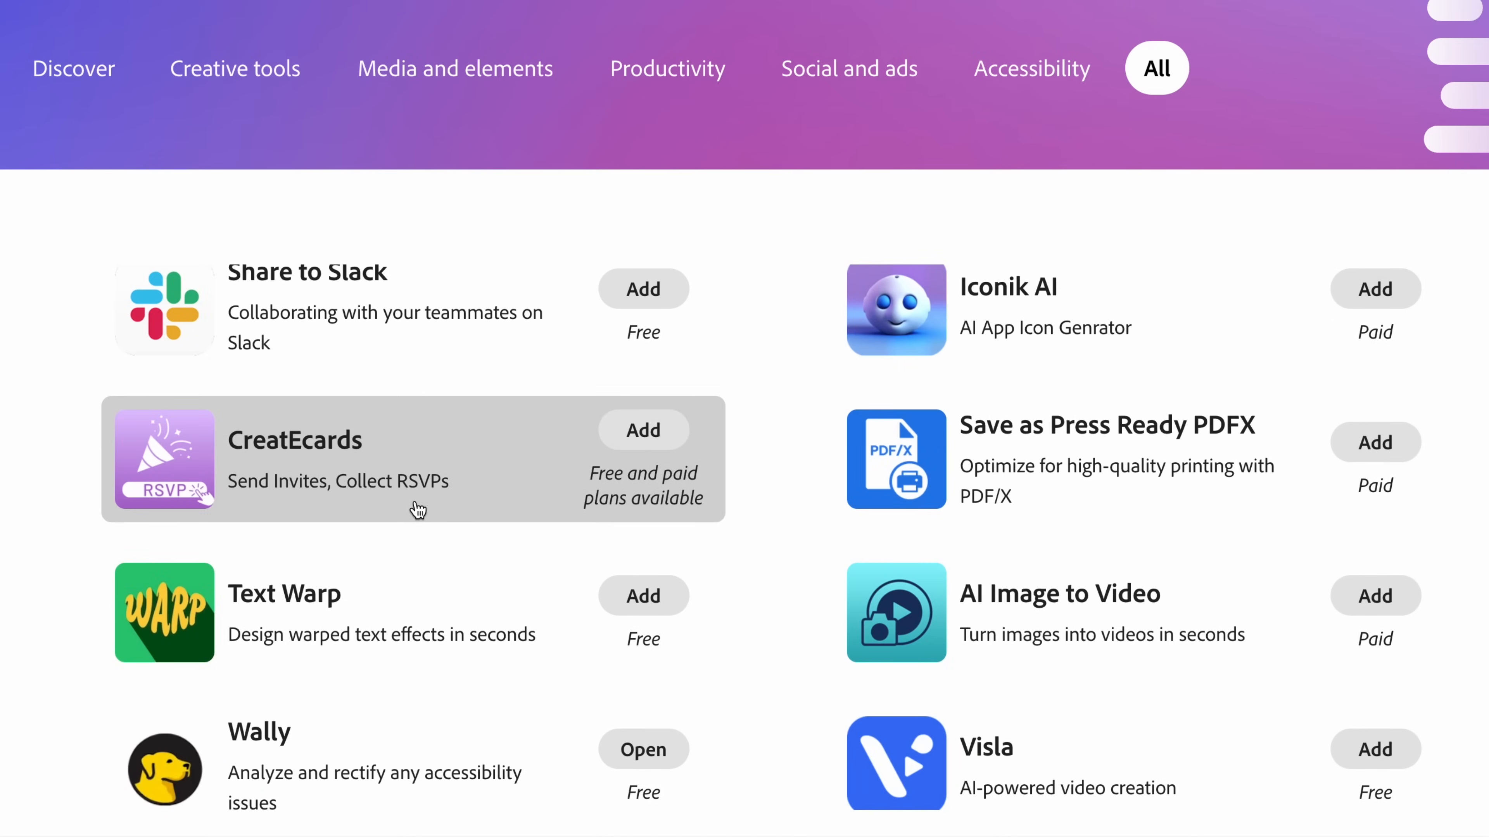
Read the details of the CreatEcards add-on, add it to the account and open it.
click(668, 444)
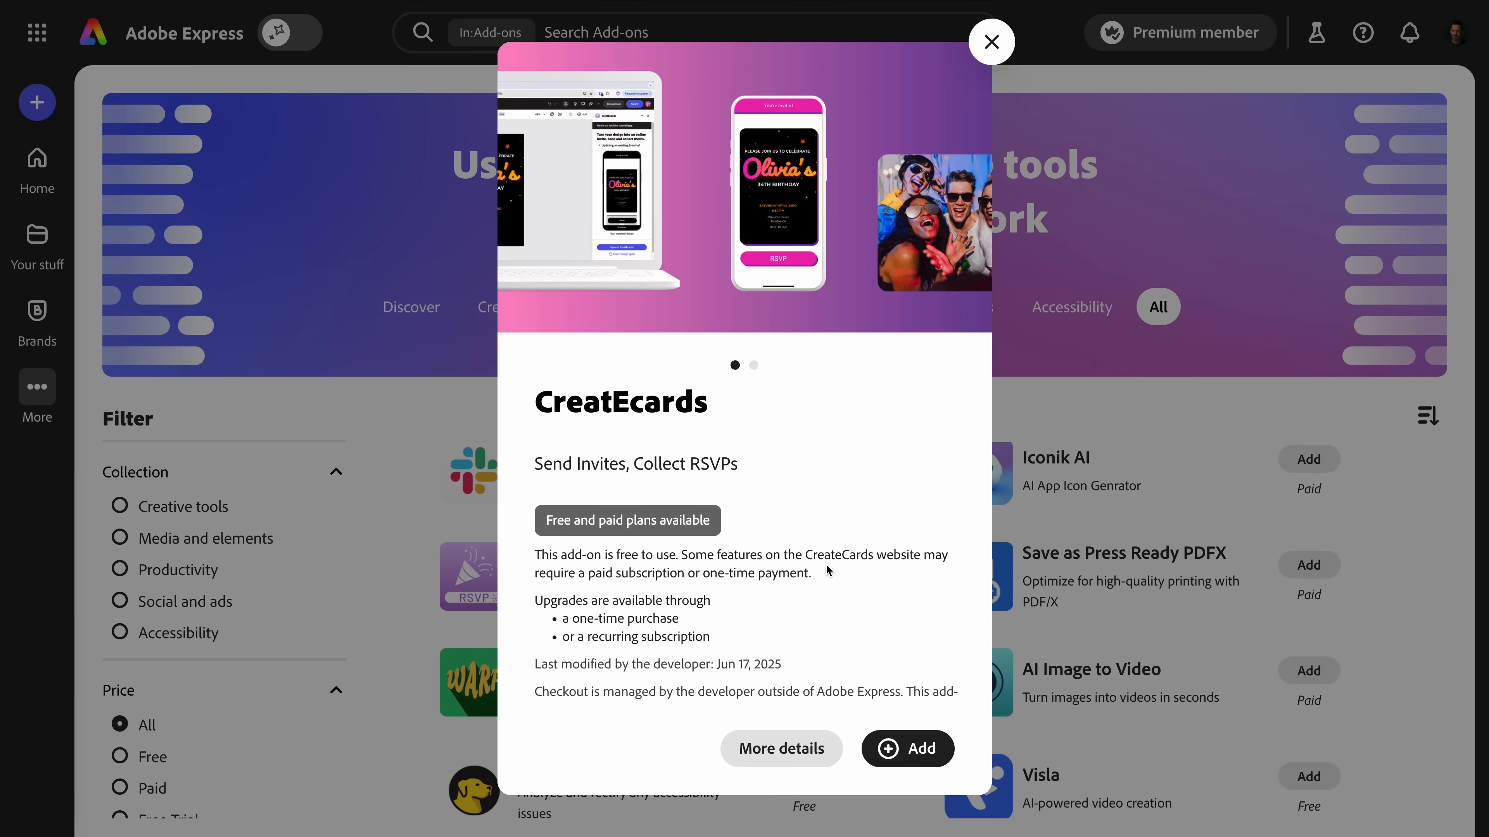
scroll(827, 563, down, 3)
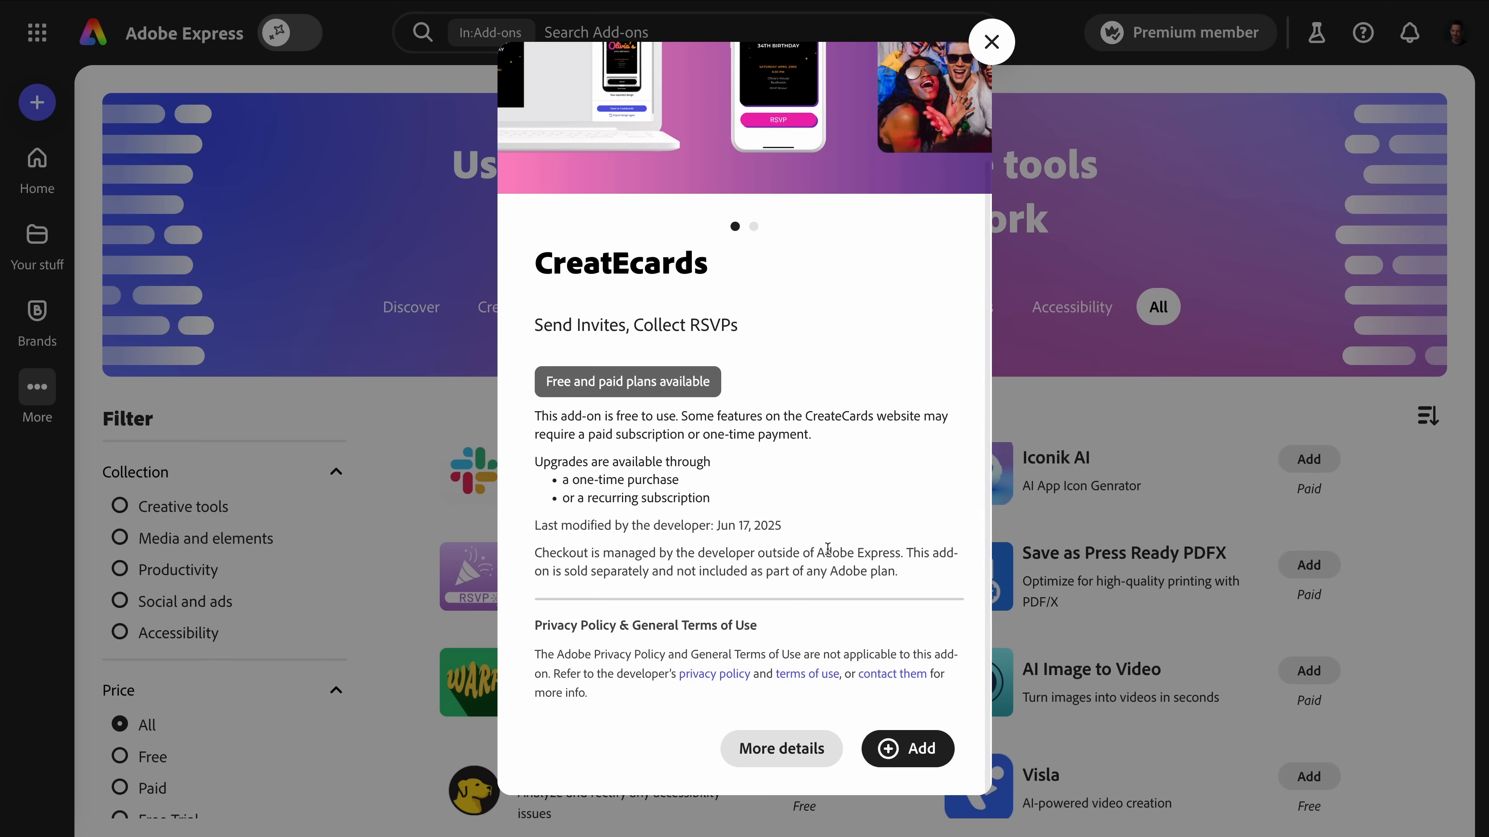
click(926, 750)
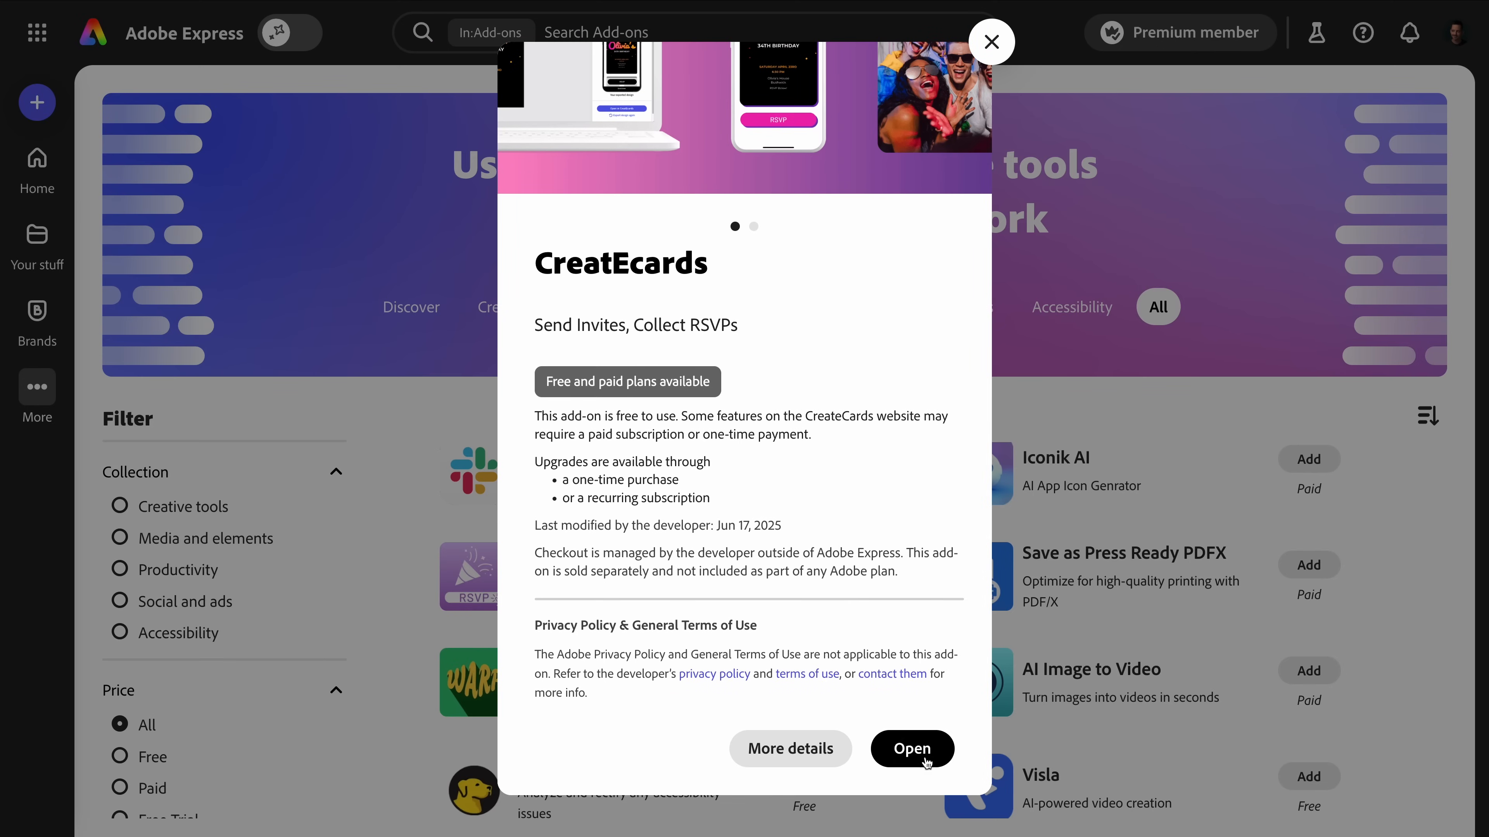
click(925, 754)
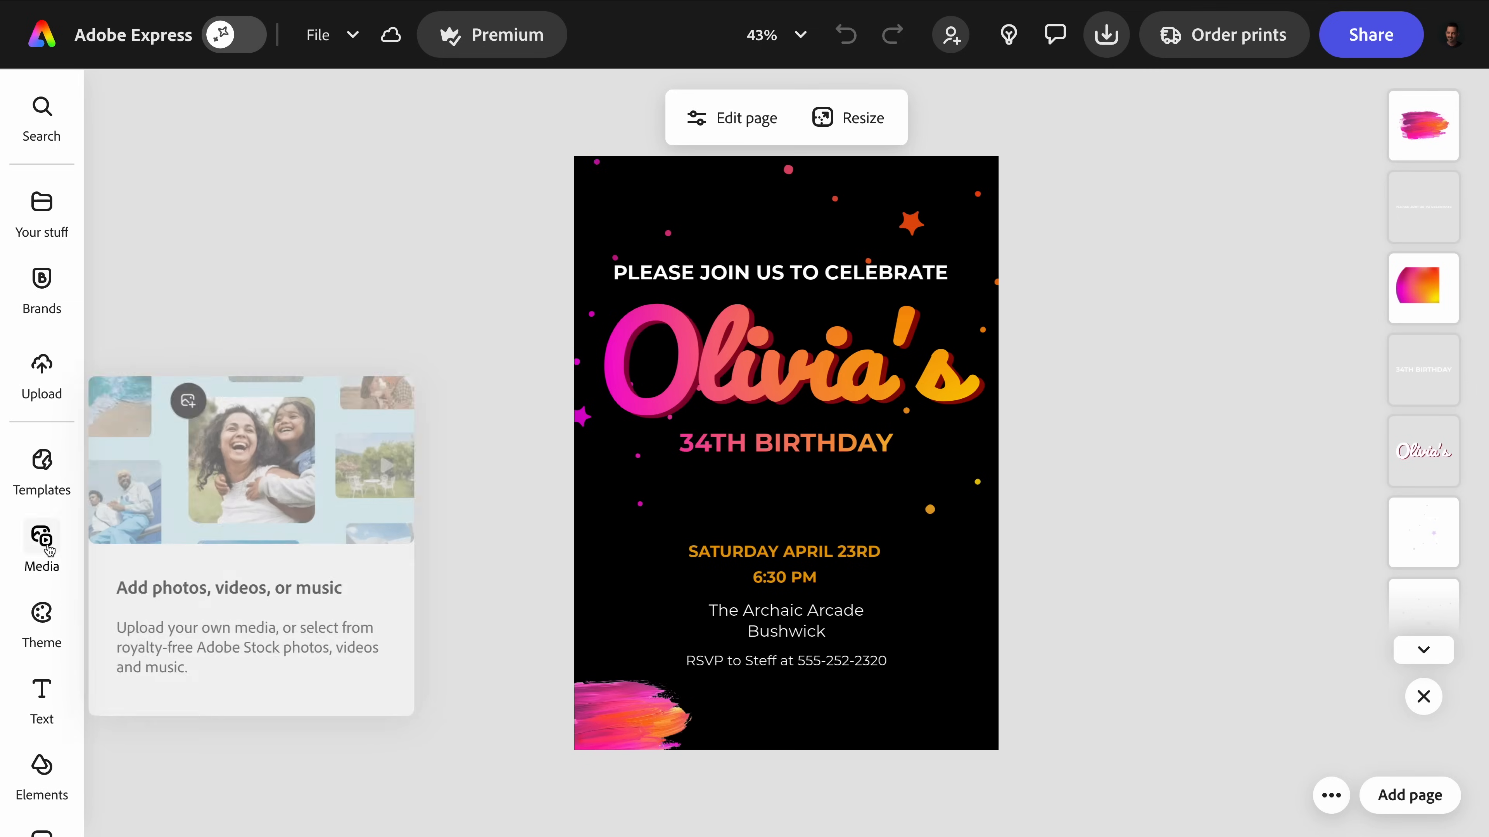
Launch the CreatEcards add-on from the installed add-ons alongside the birthday invitation.
scroll(50, 560, down, 4)
click(43, 800)
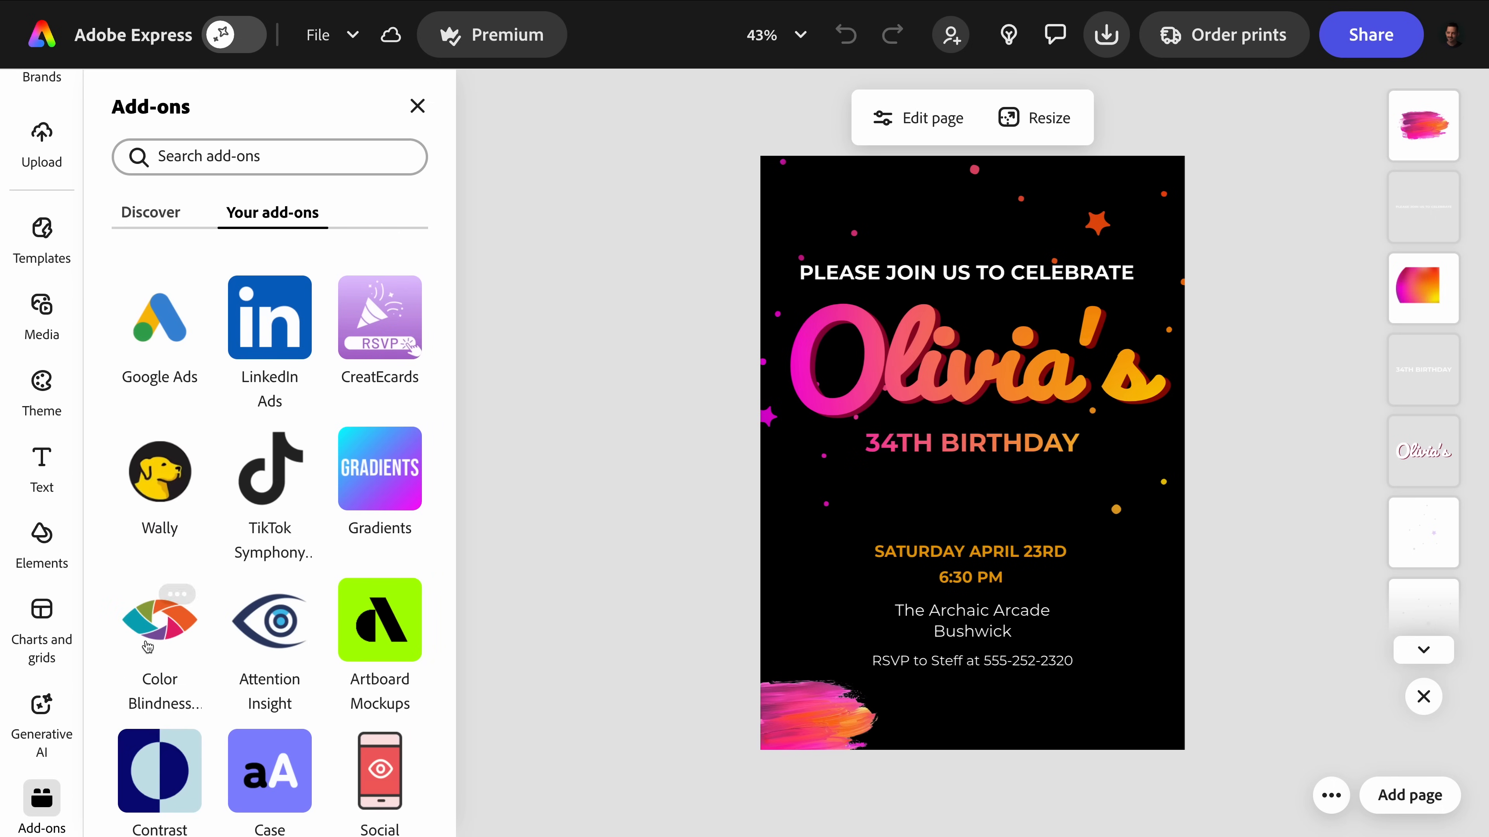
click(368, 353)
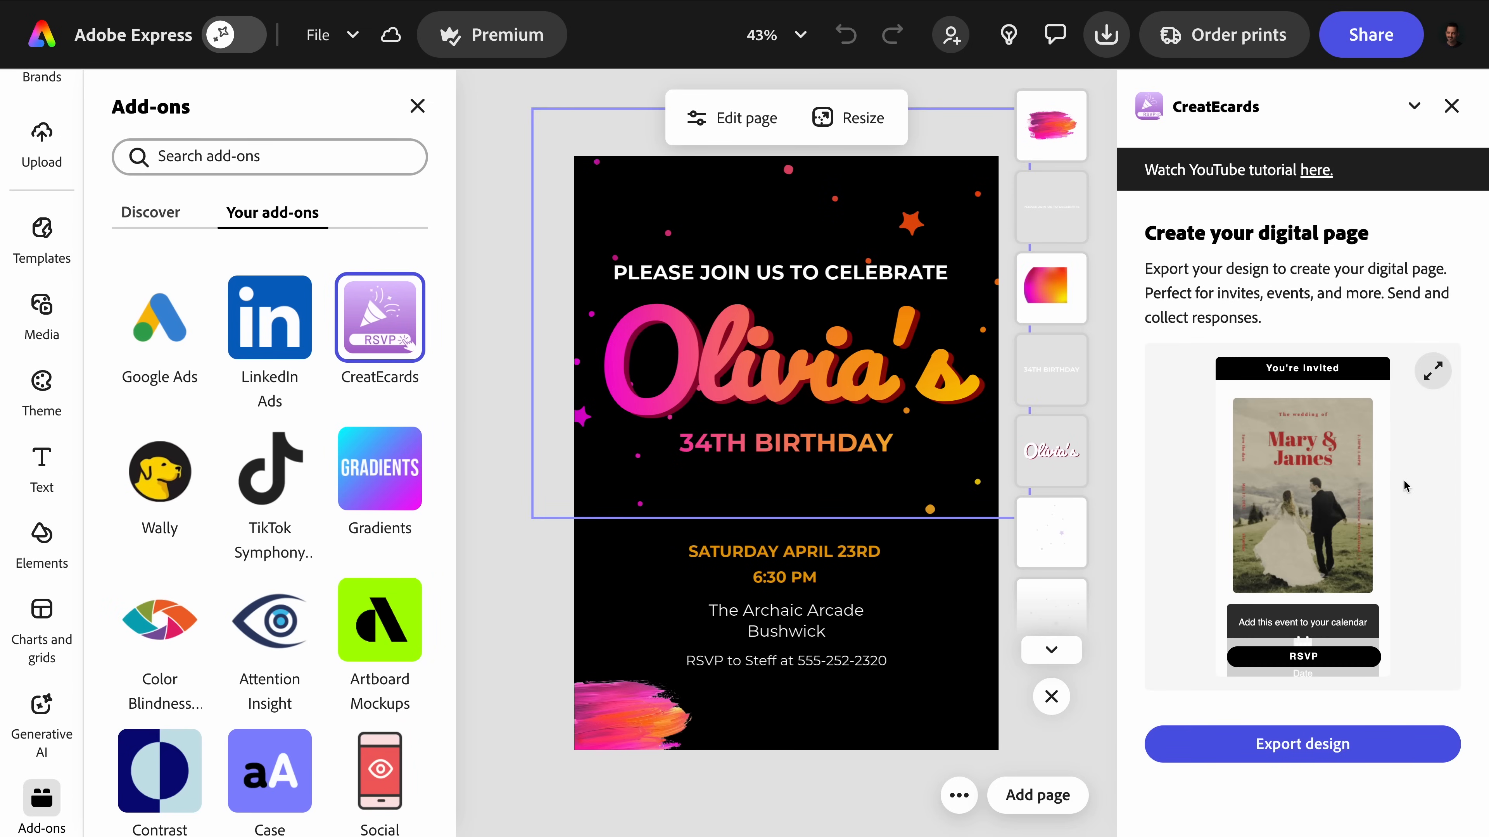
Export the invitation with the Online invitation page type and switch to the exported design in CreatEcards.
click(1395, 745)
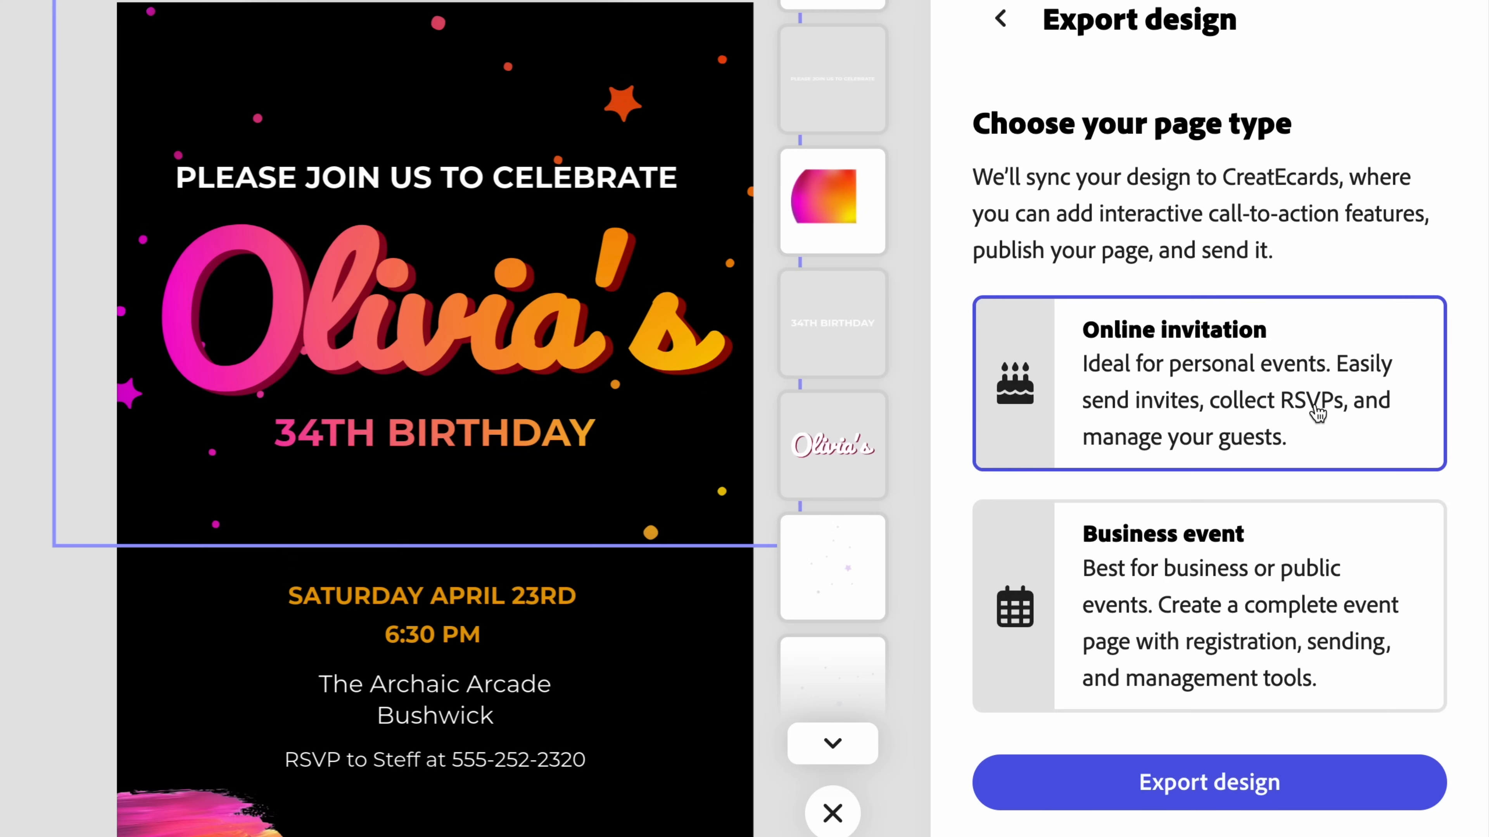
click(1297, 589)
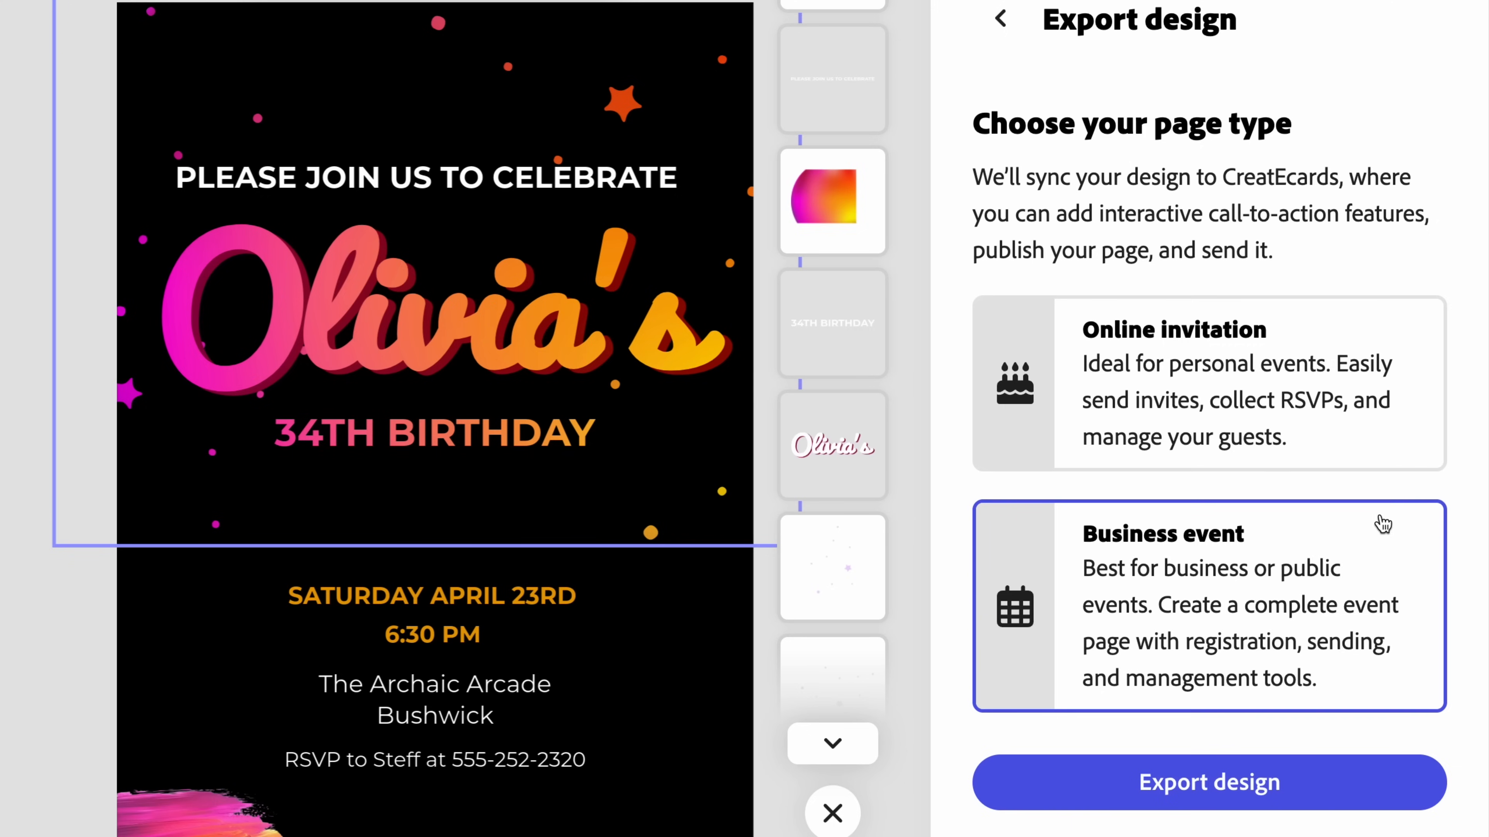
click(1194, 401)
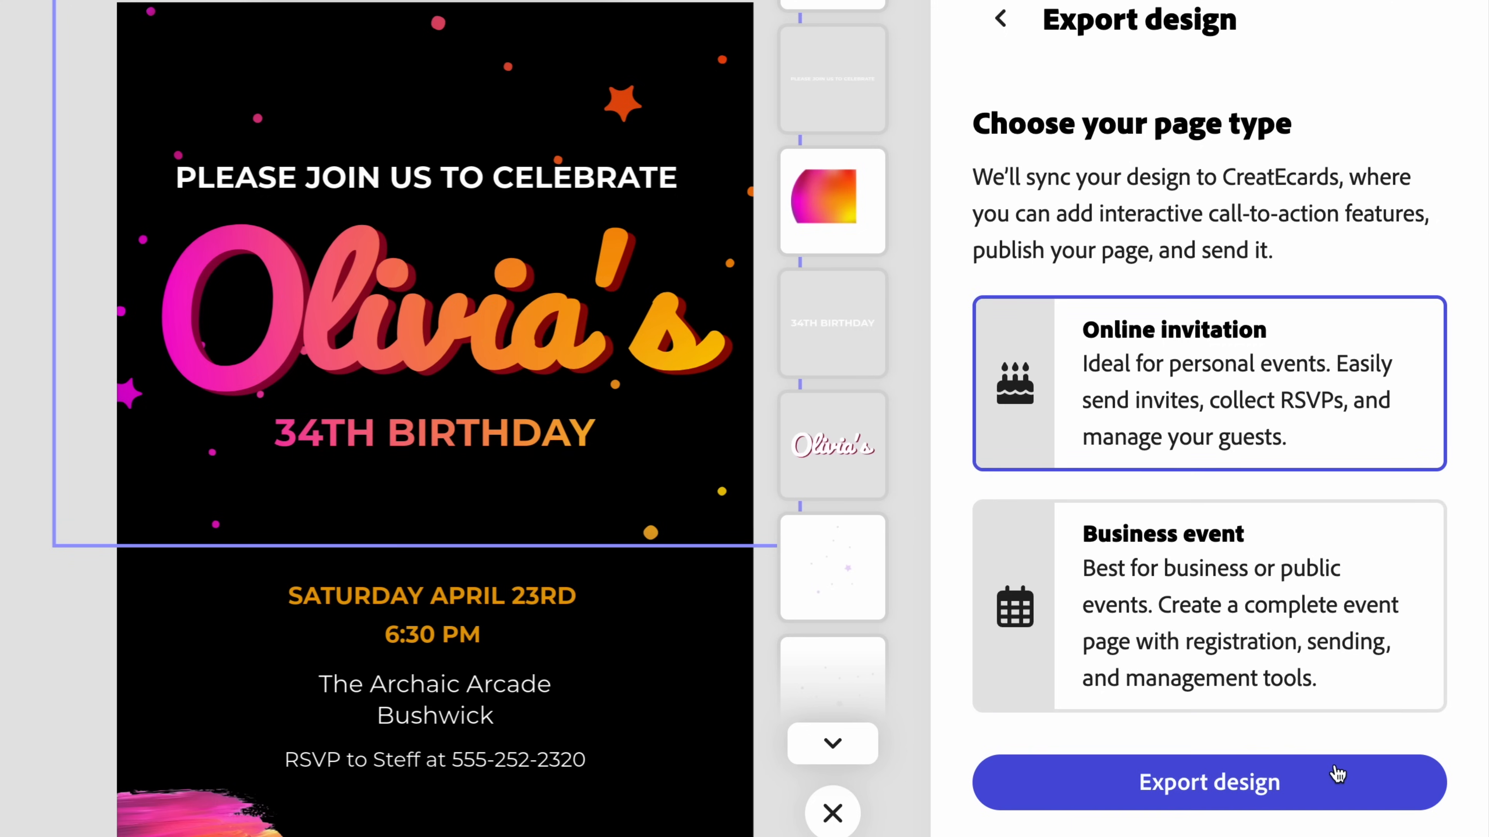
click(1316, 802)
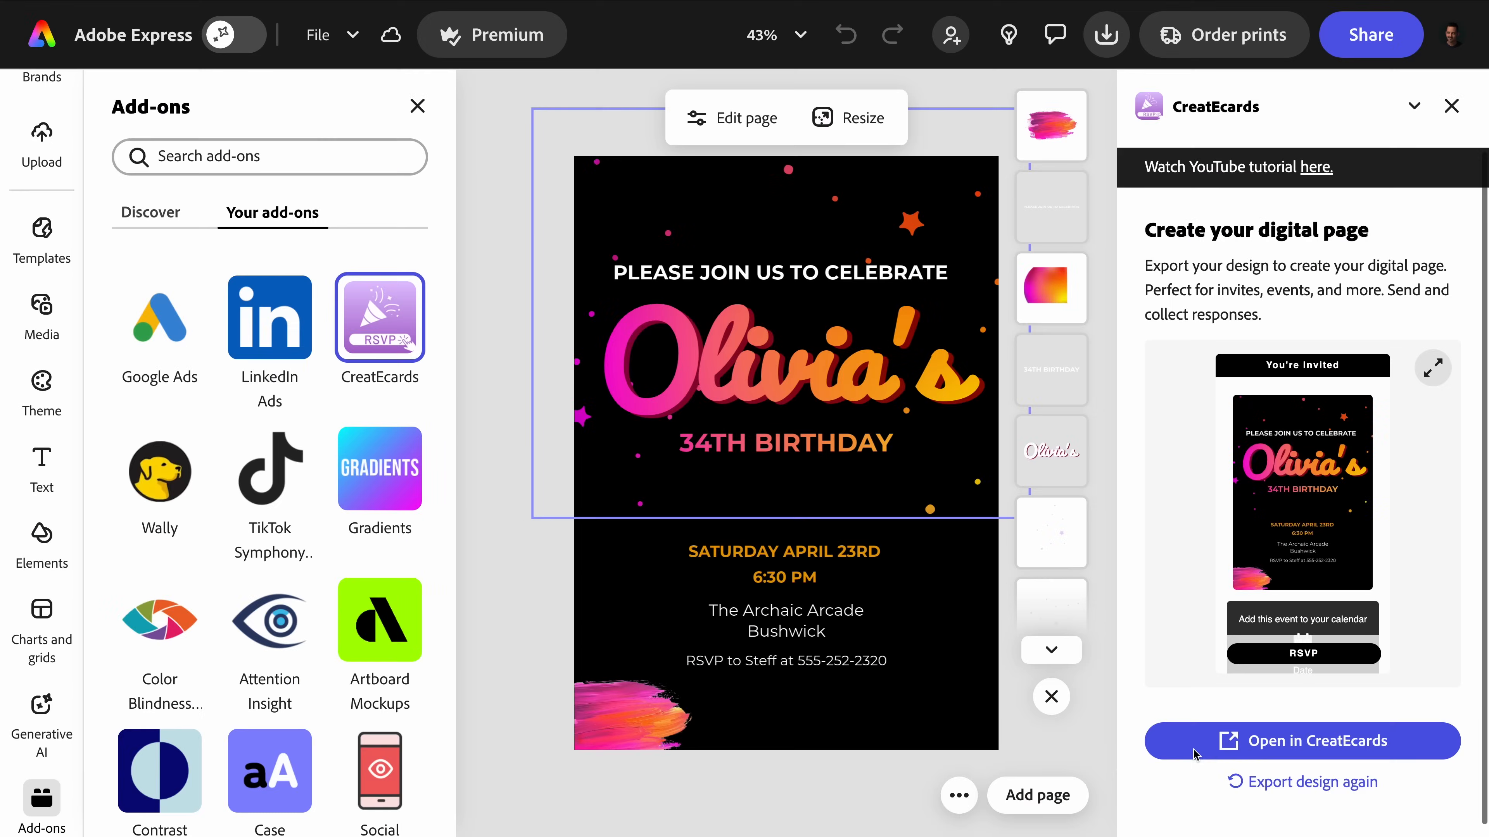
click(1348, 746)
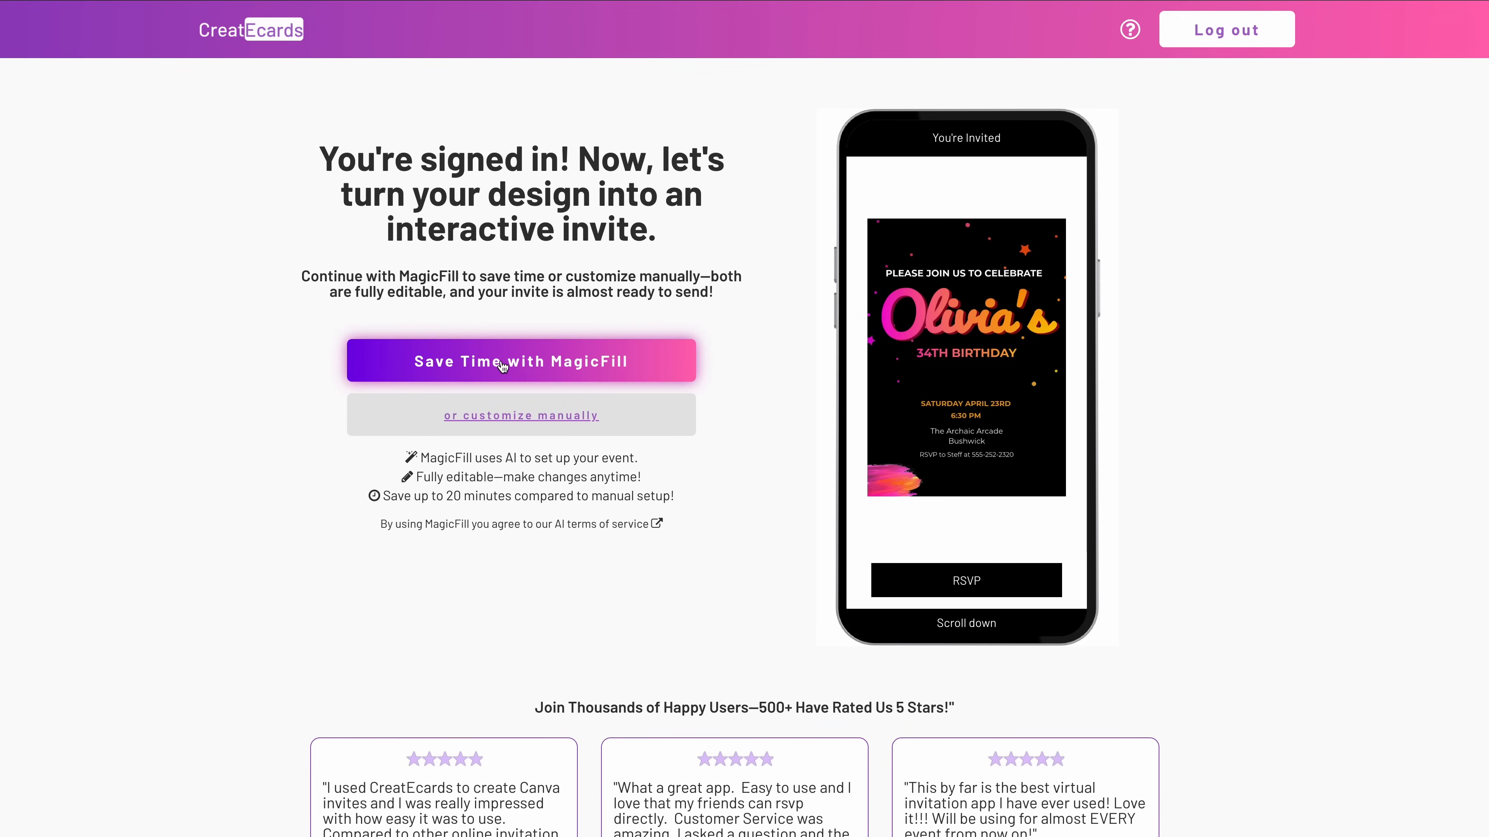
Fill in the event details with MagicFill and review the generated page's description, time, location and gift sections.
click(556, 374)
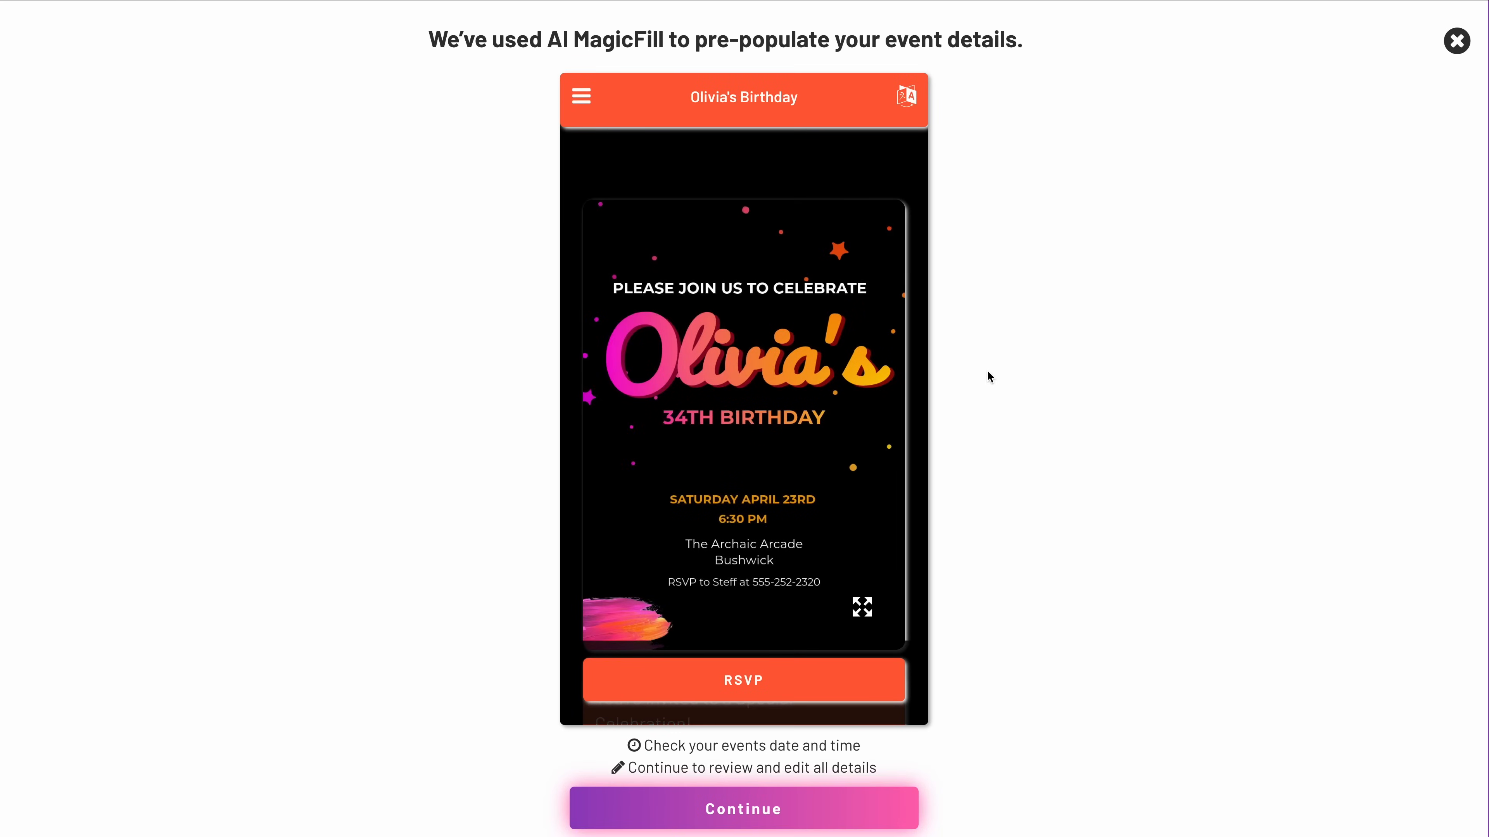
scroll(874, 402, down, 3)
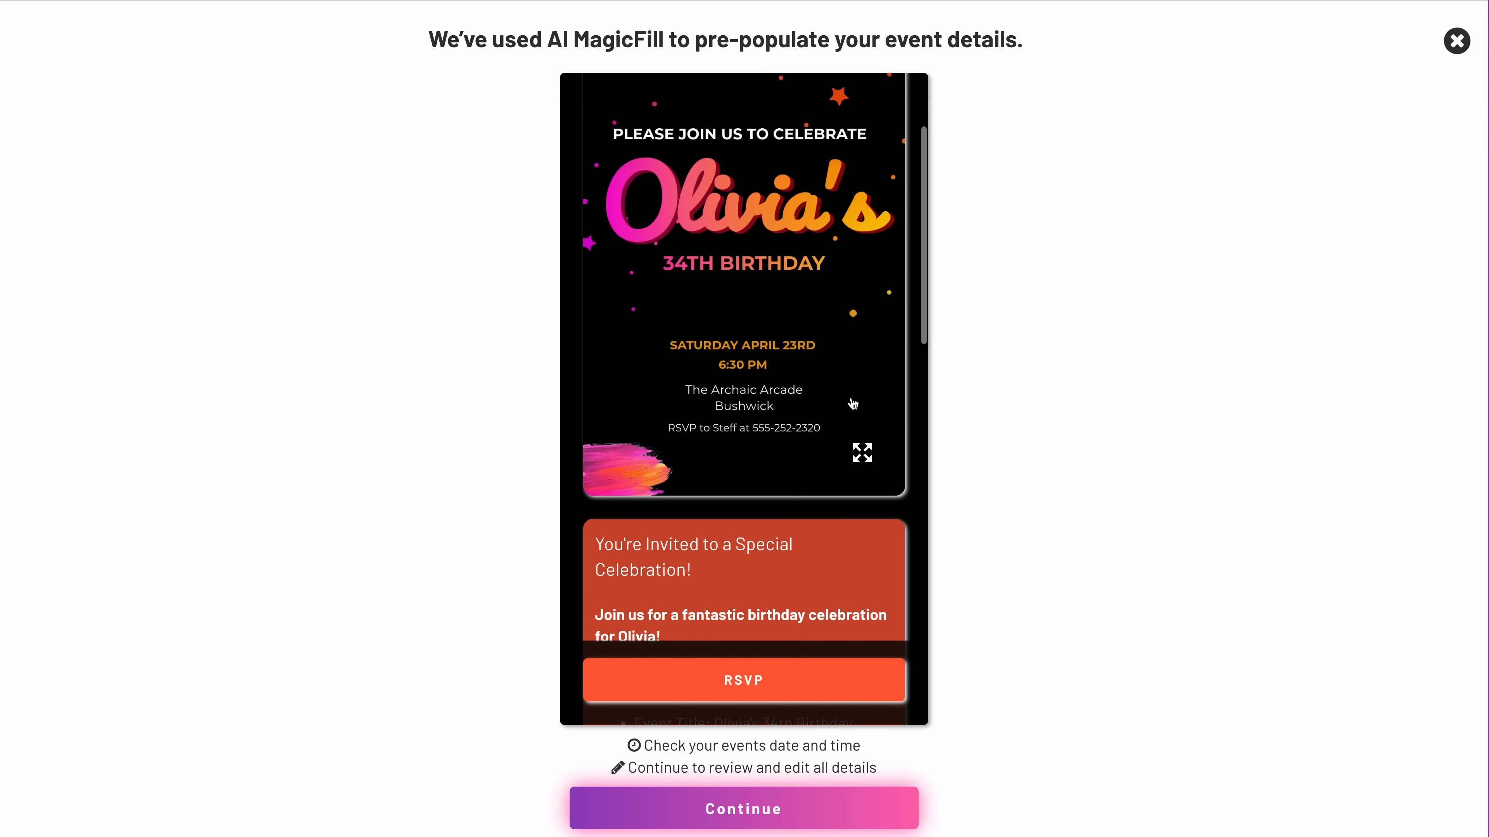
scroll(853, 404, down, 7)
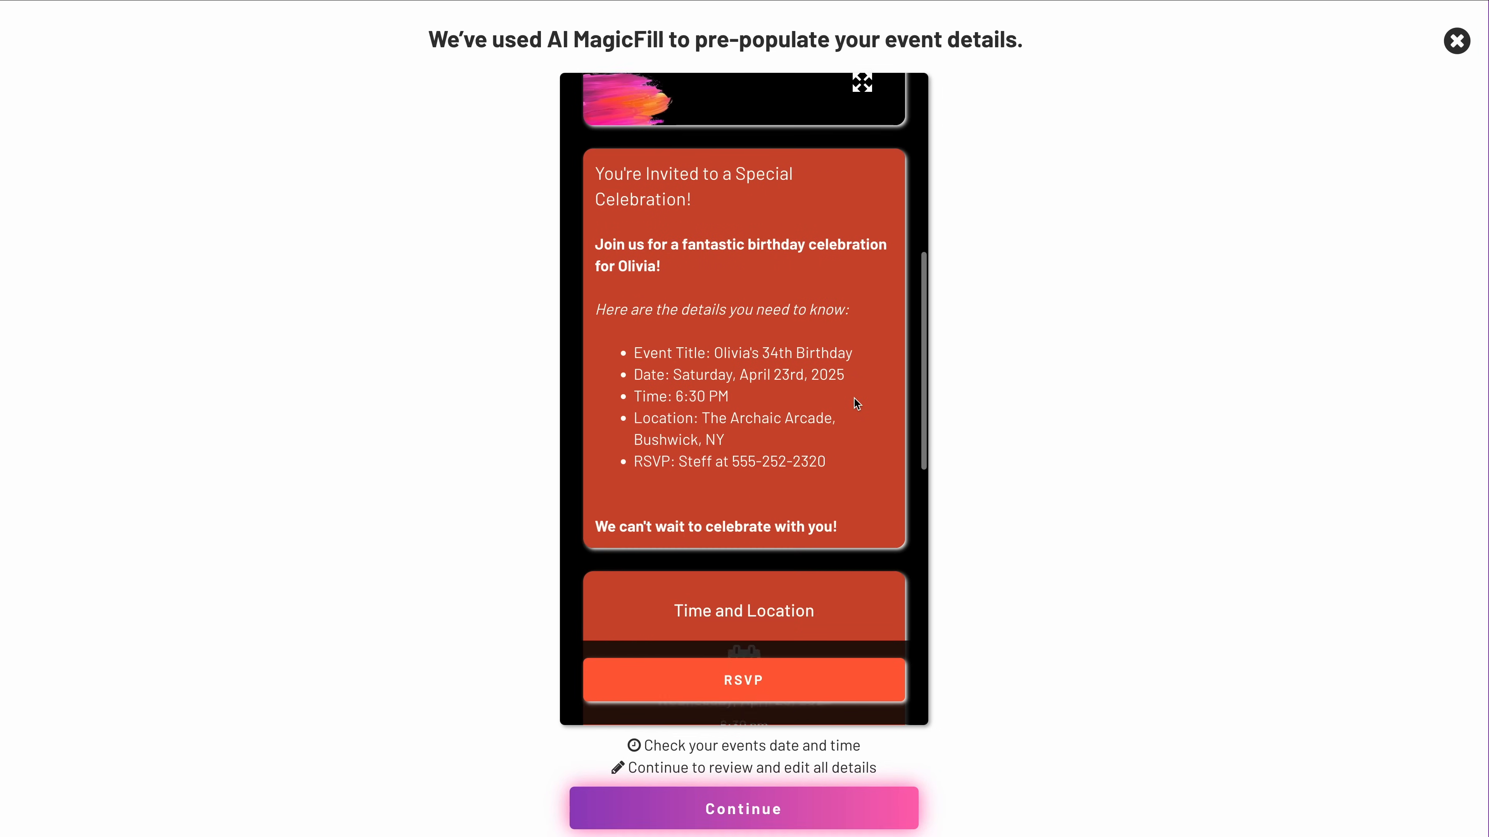
scroll(854, 404, down, 8)
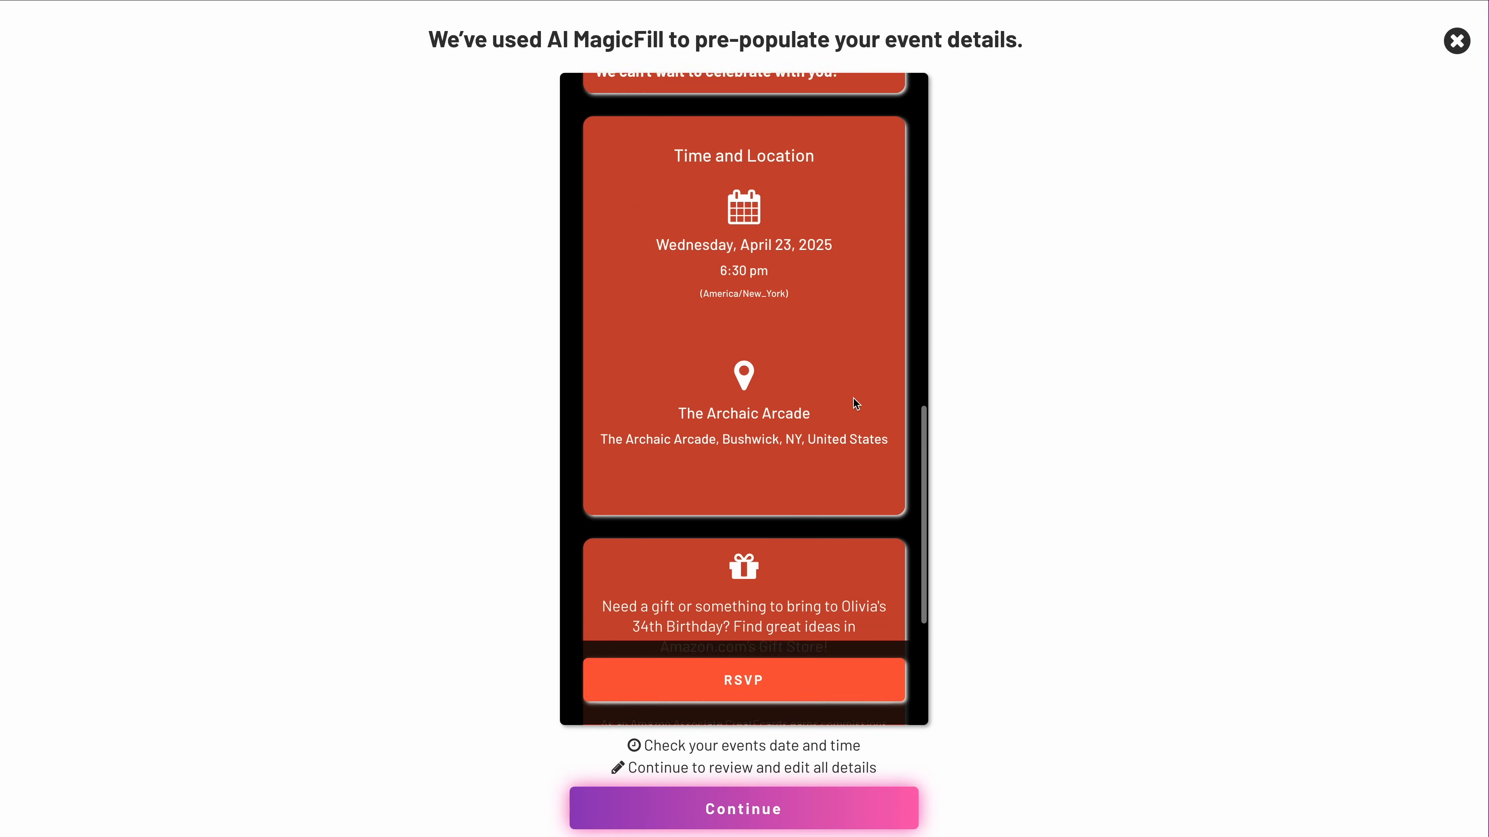
scroll(855, 402, down, 4)
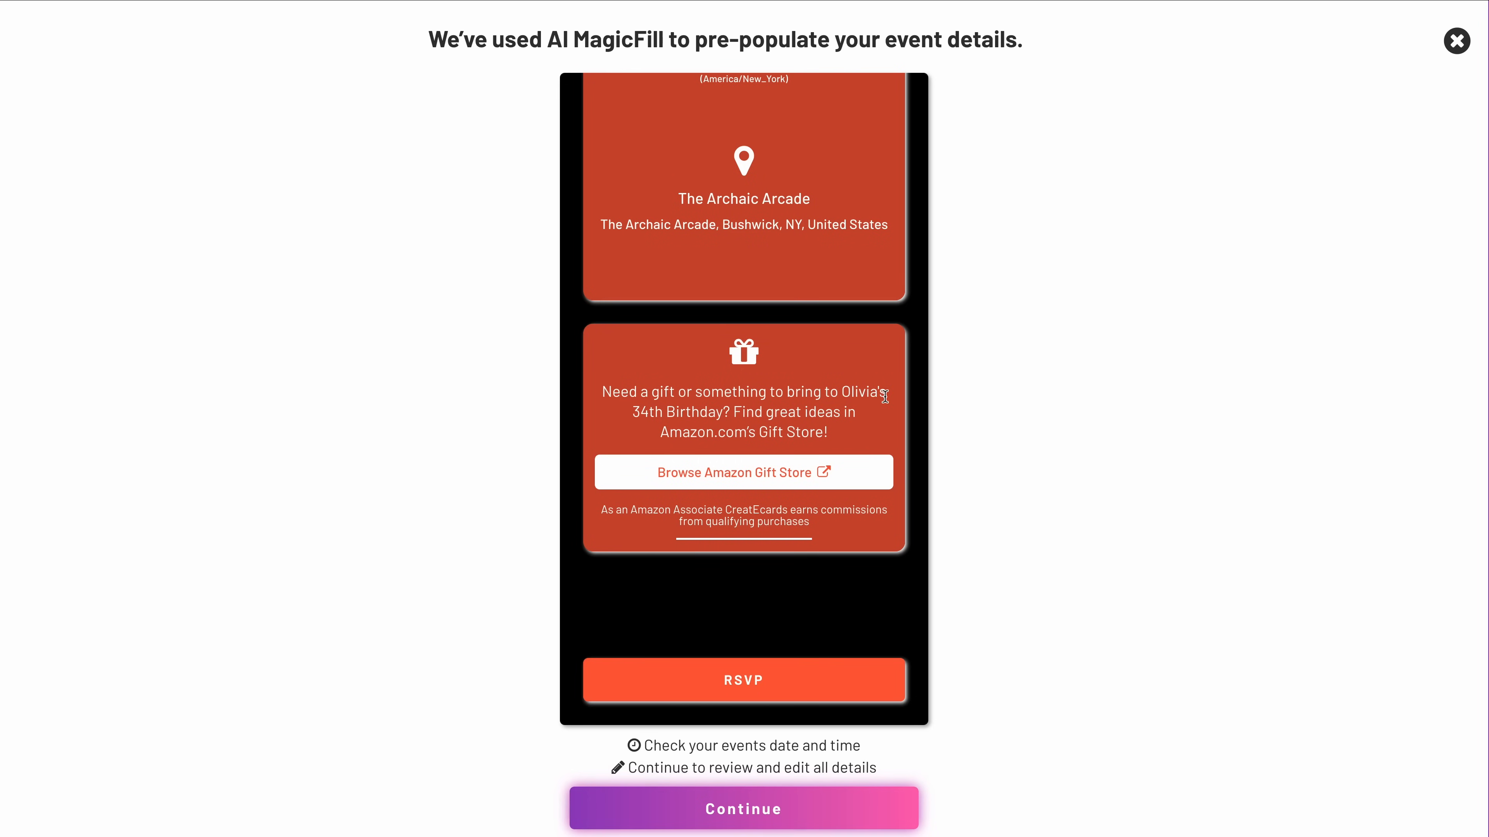
scroll(851, 571, up, 7)
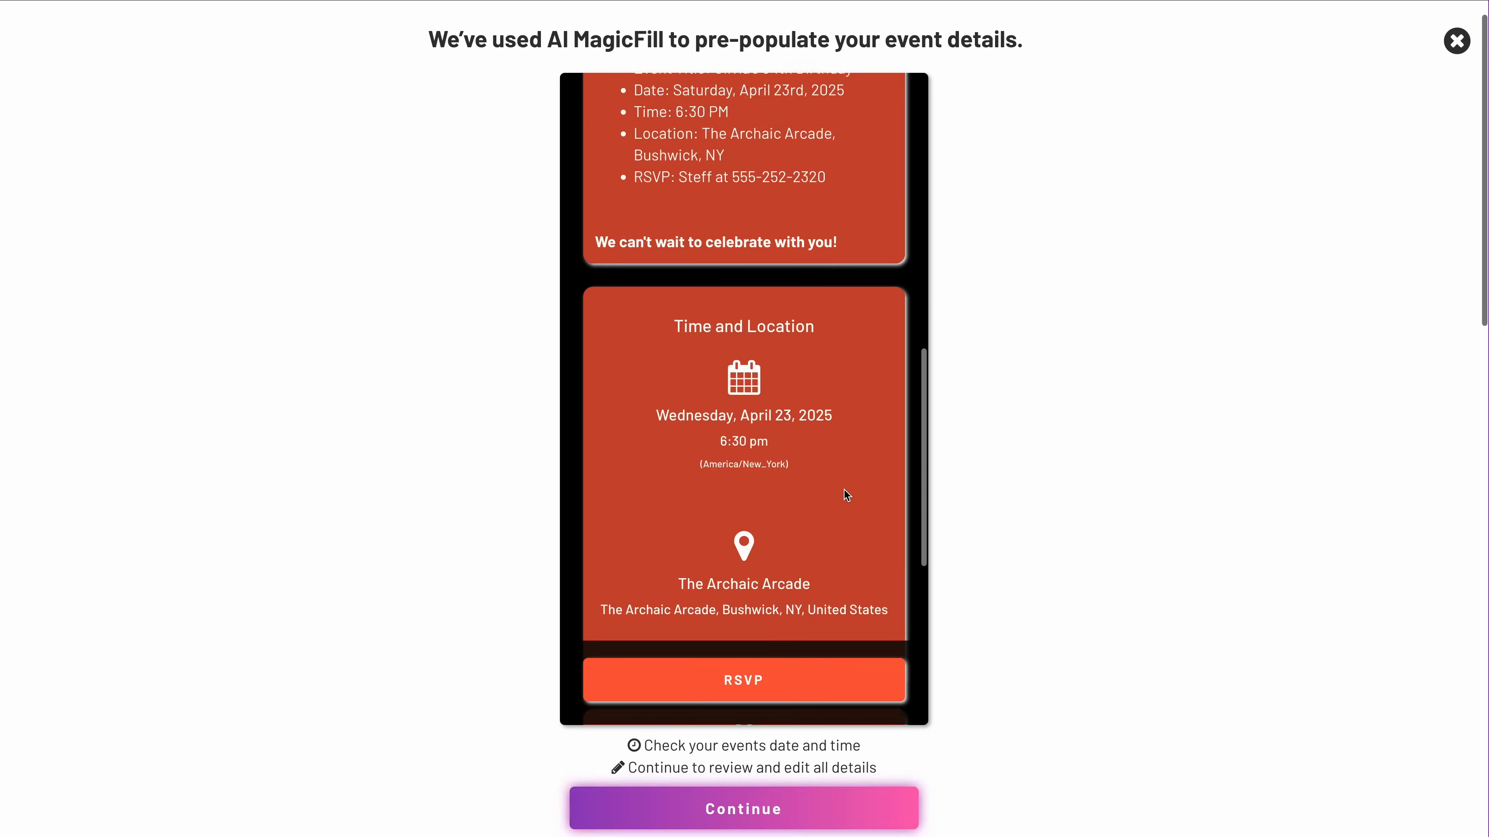
Finish checking the pre-populated invitation page and continue to editing all event details.
scroll(847, 496, up, 10)
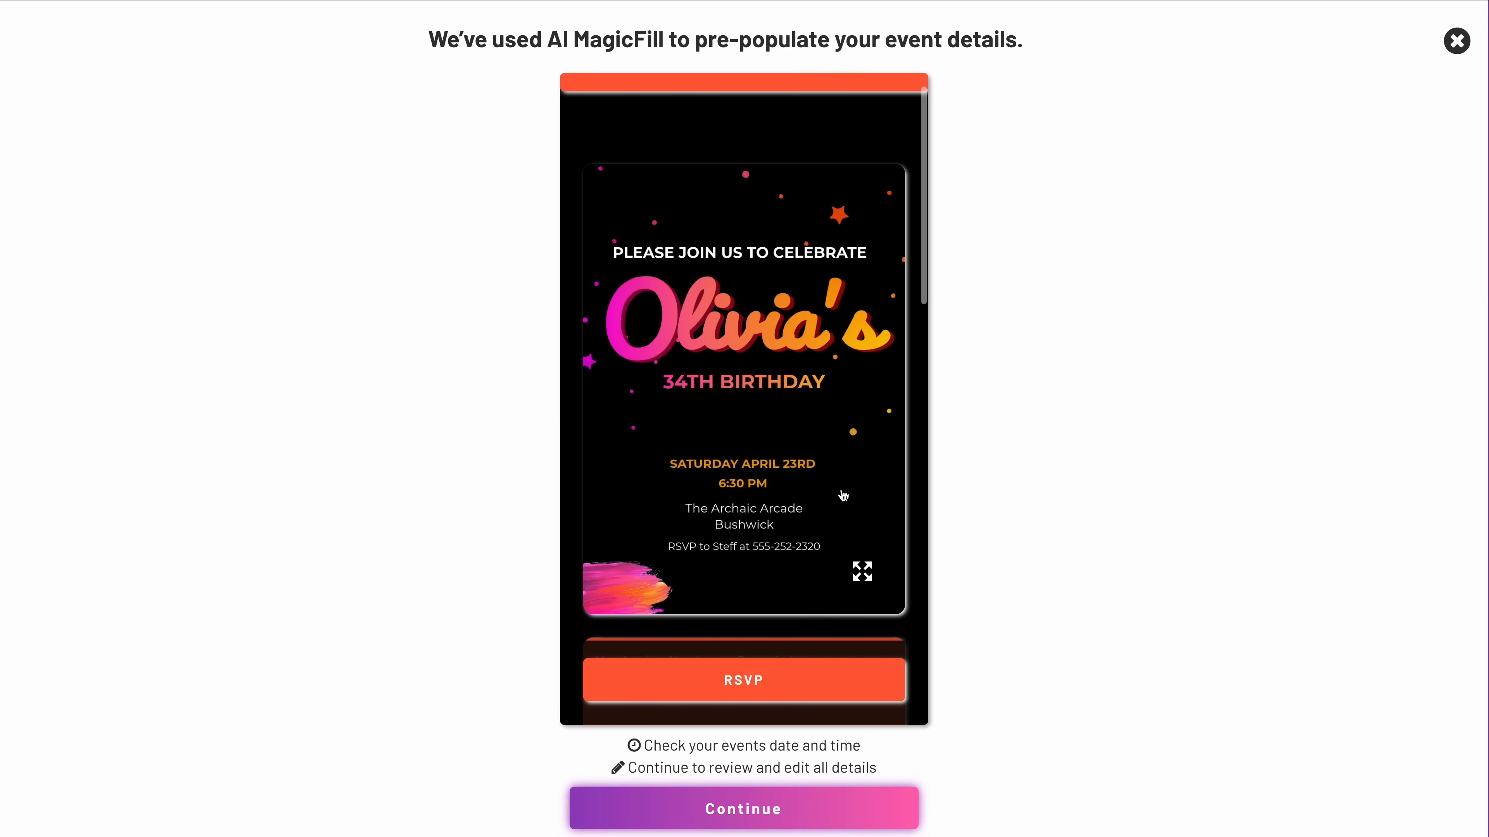
scroll(843, 496, up, 1)
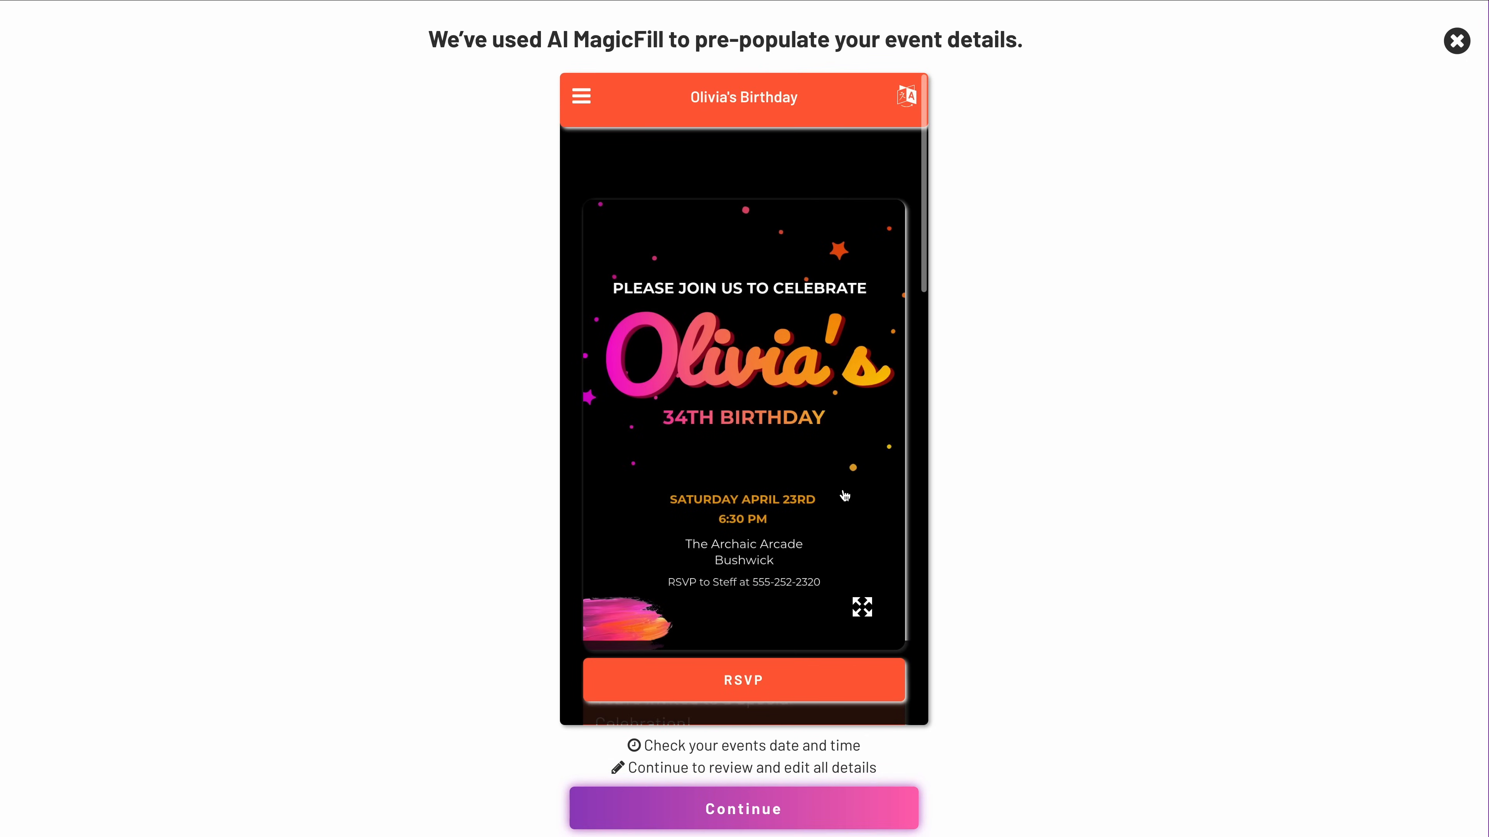
click(885, 809)
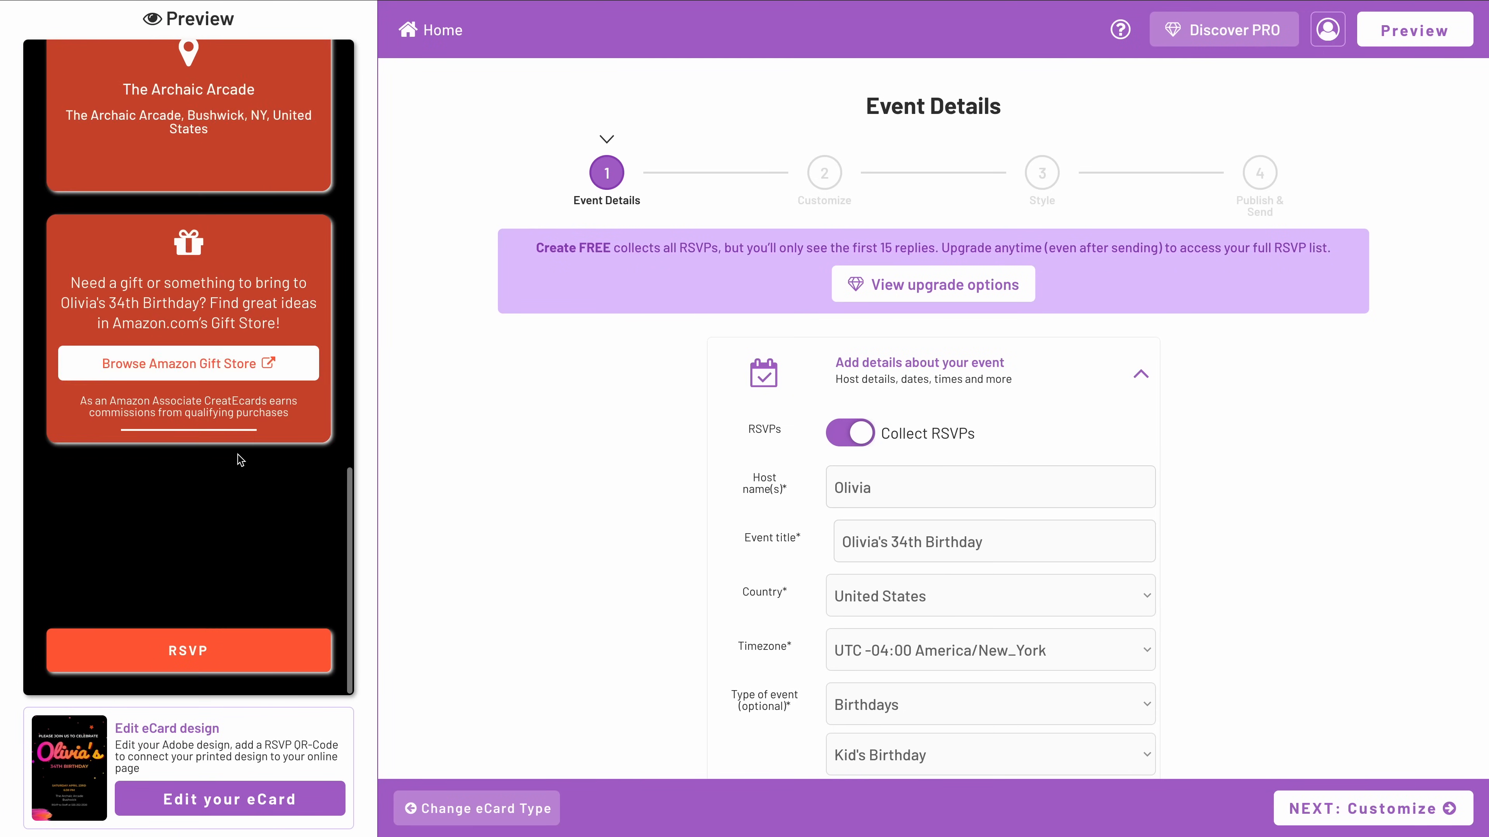
Review the Event Details form's date, location and gifting sections alongside the invitation preview.
scroll(562, 462, down, 15)
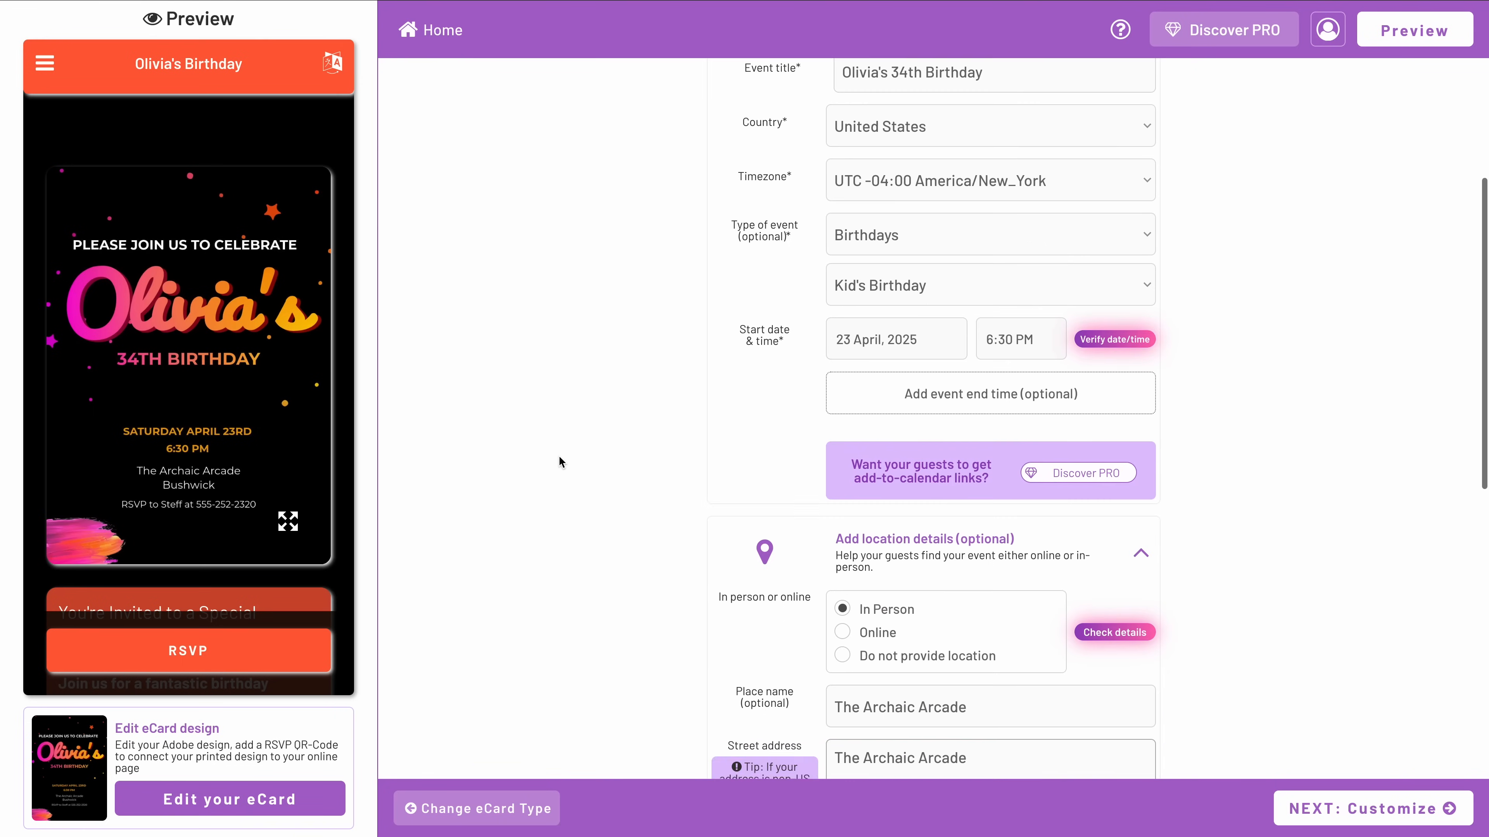
scroll(559, 457, down, 8)
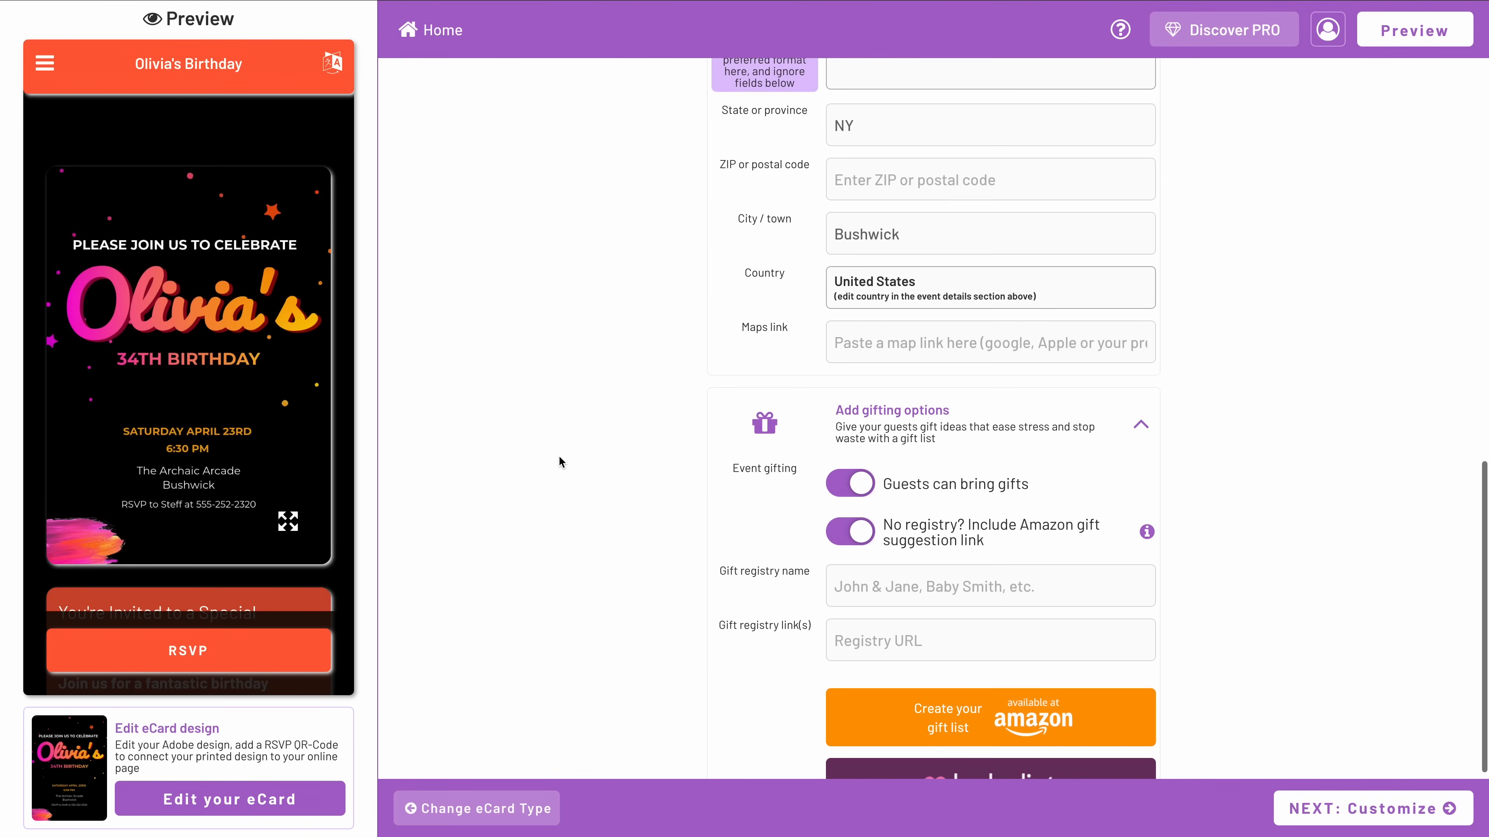
scroll(560, 462, up, 20)
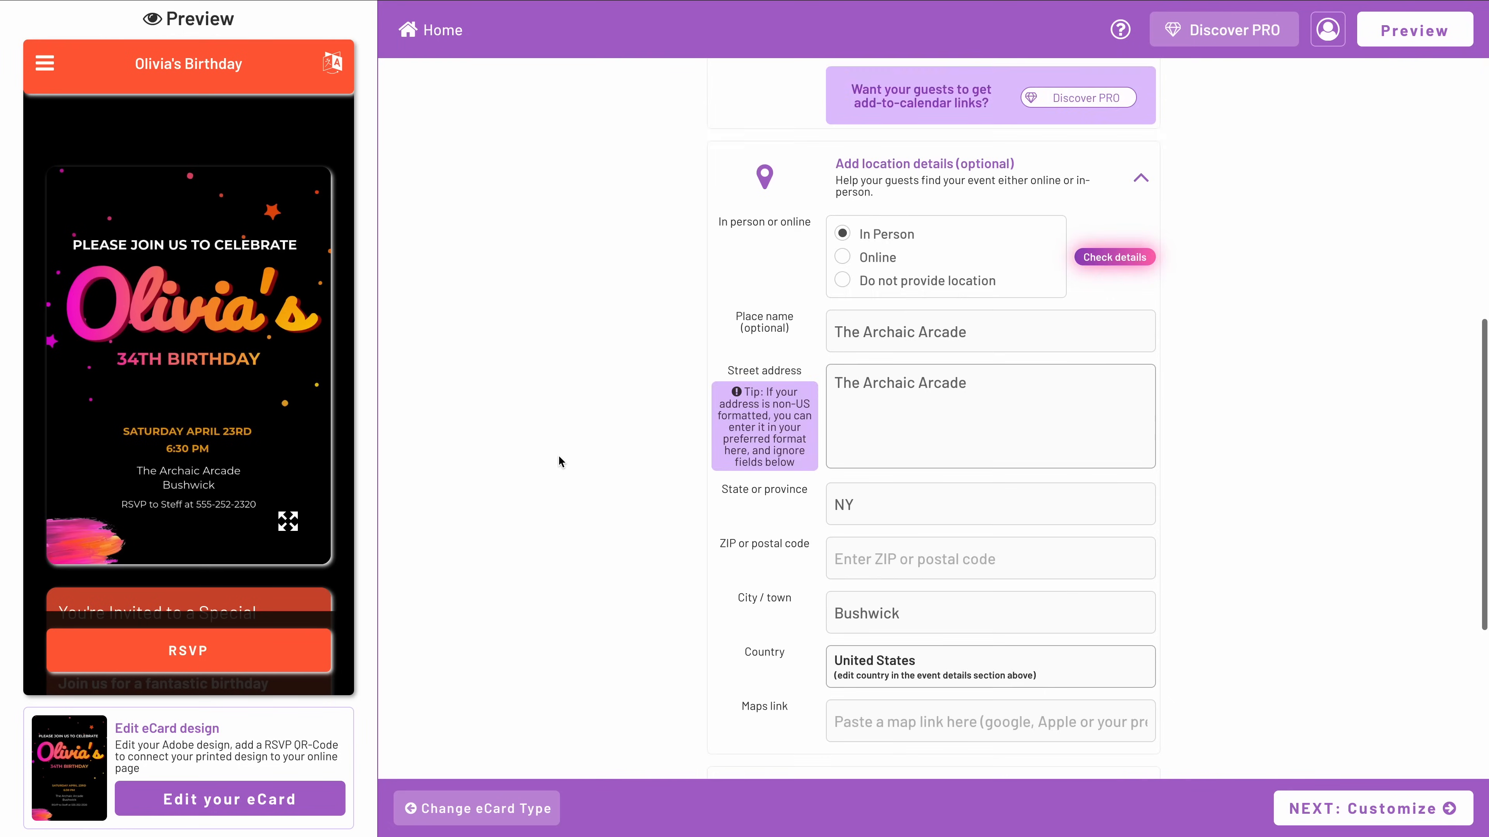
scroll(557, 455, up, 3)
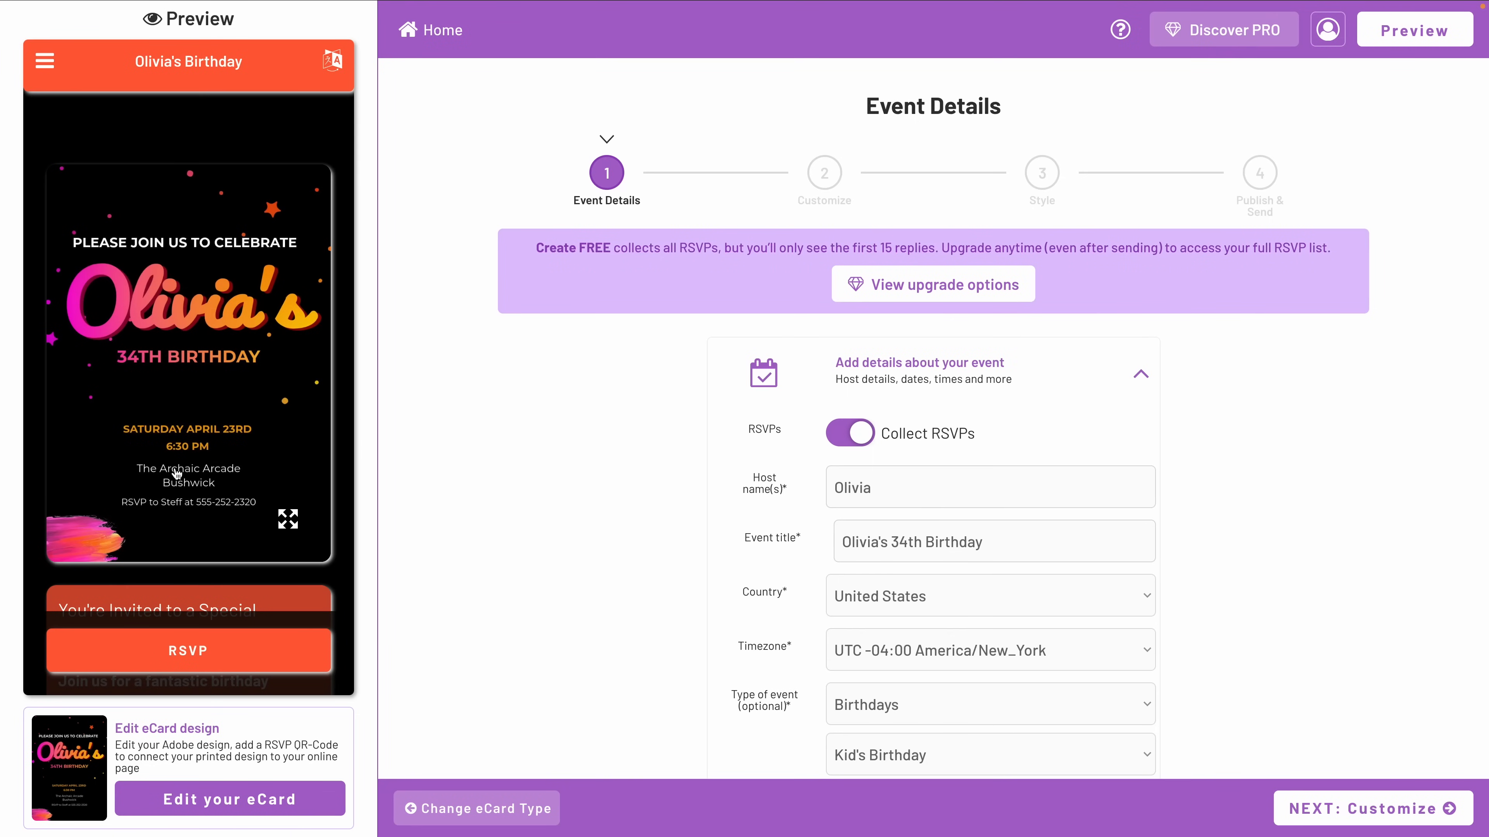
scroll(178, 474, down, 10)
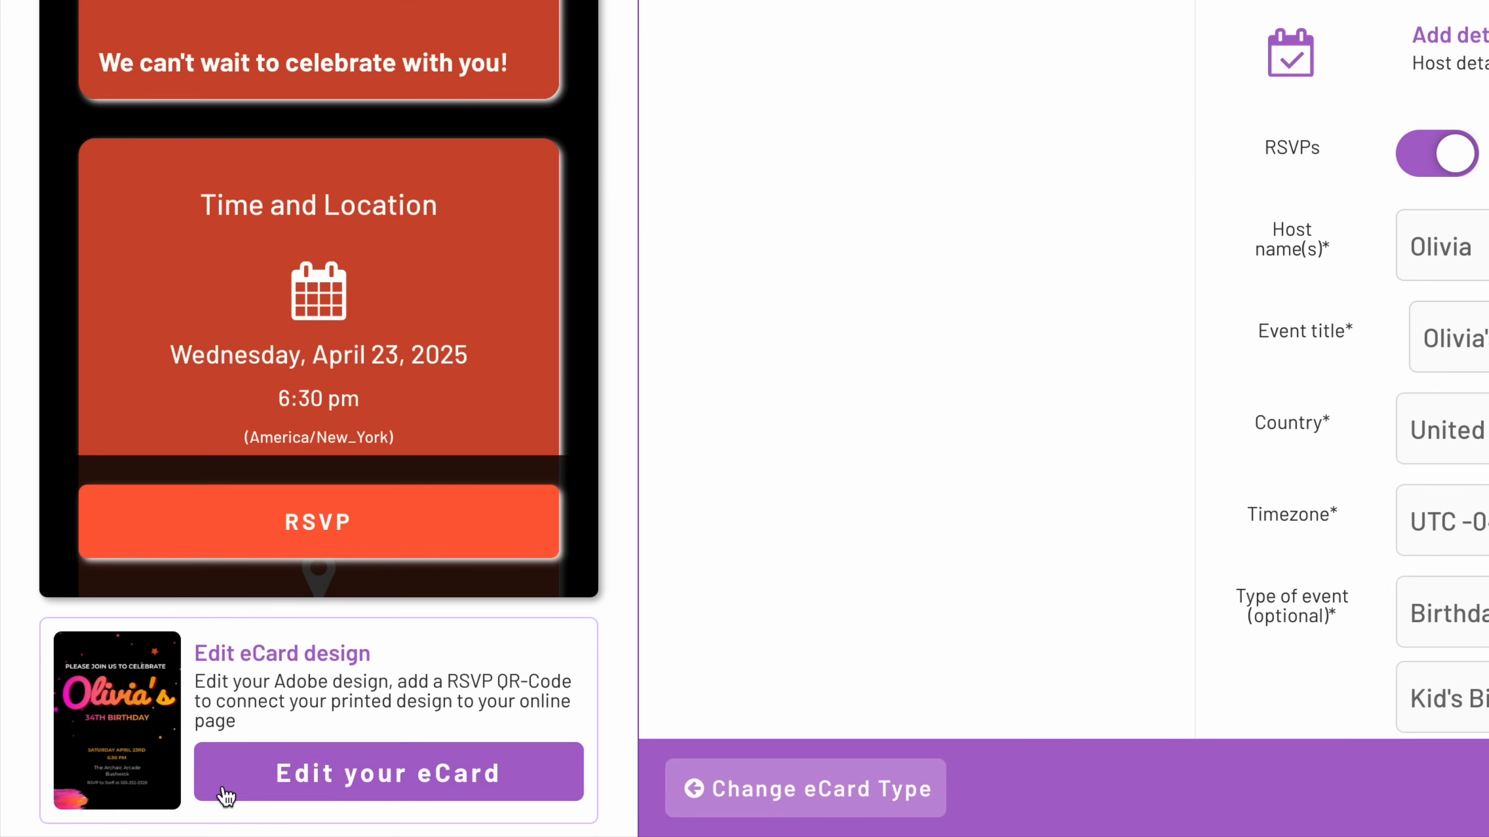
Open the eCard design editing options and set the RSVP QR code's color to #f6863f.
click(453, 780)
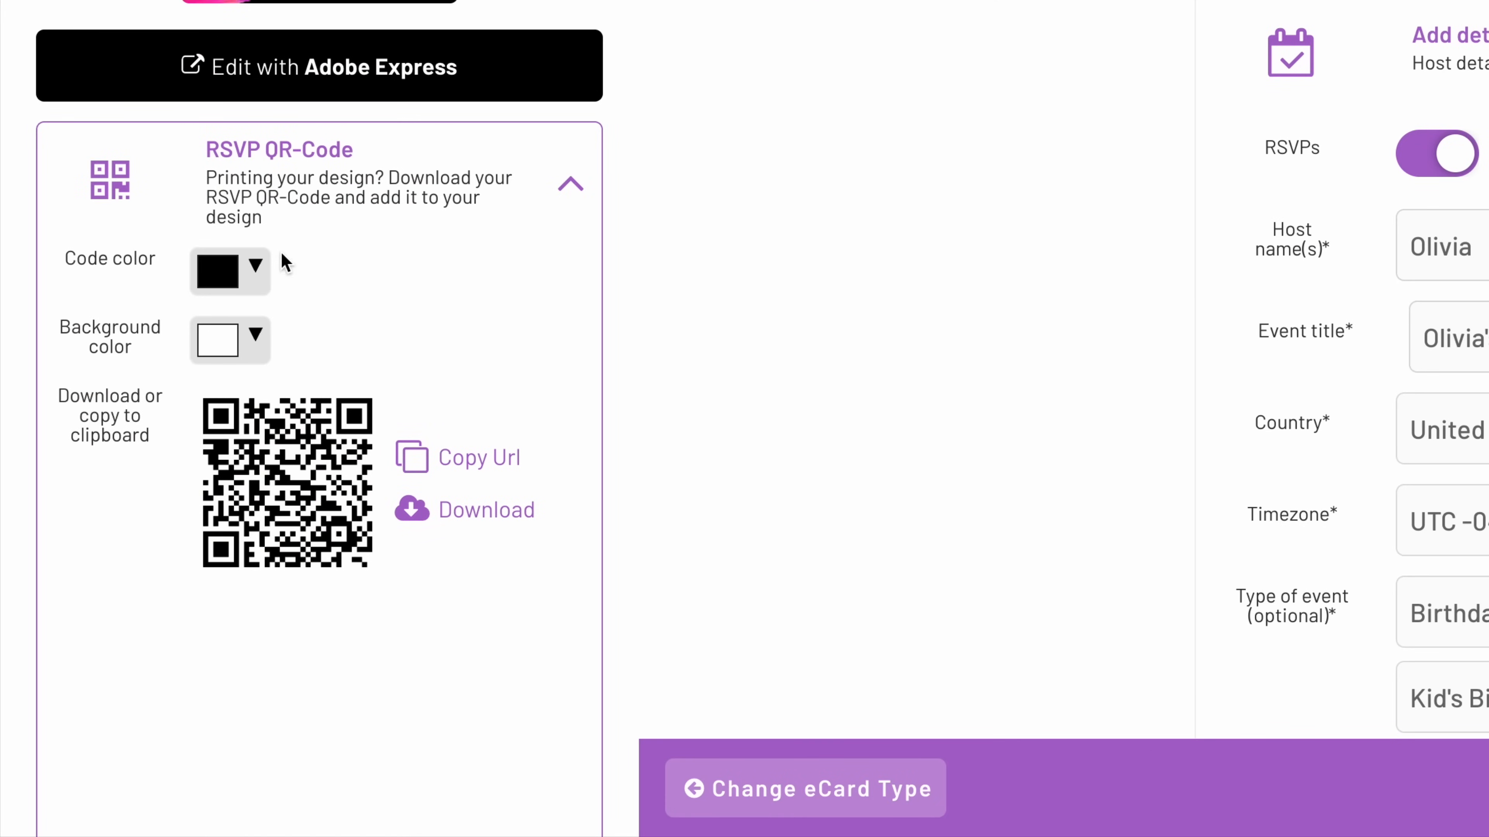
click(237, 287)
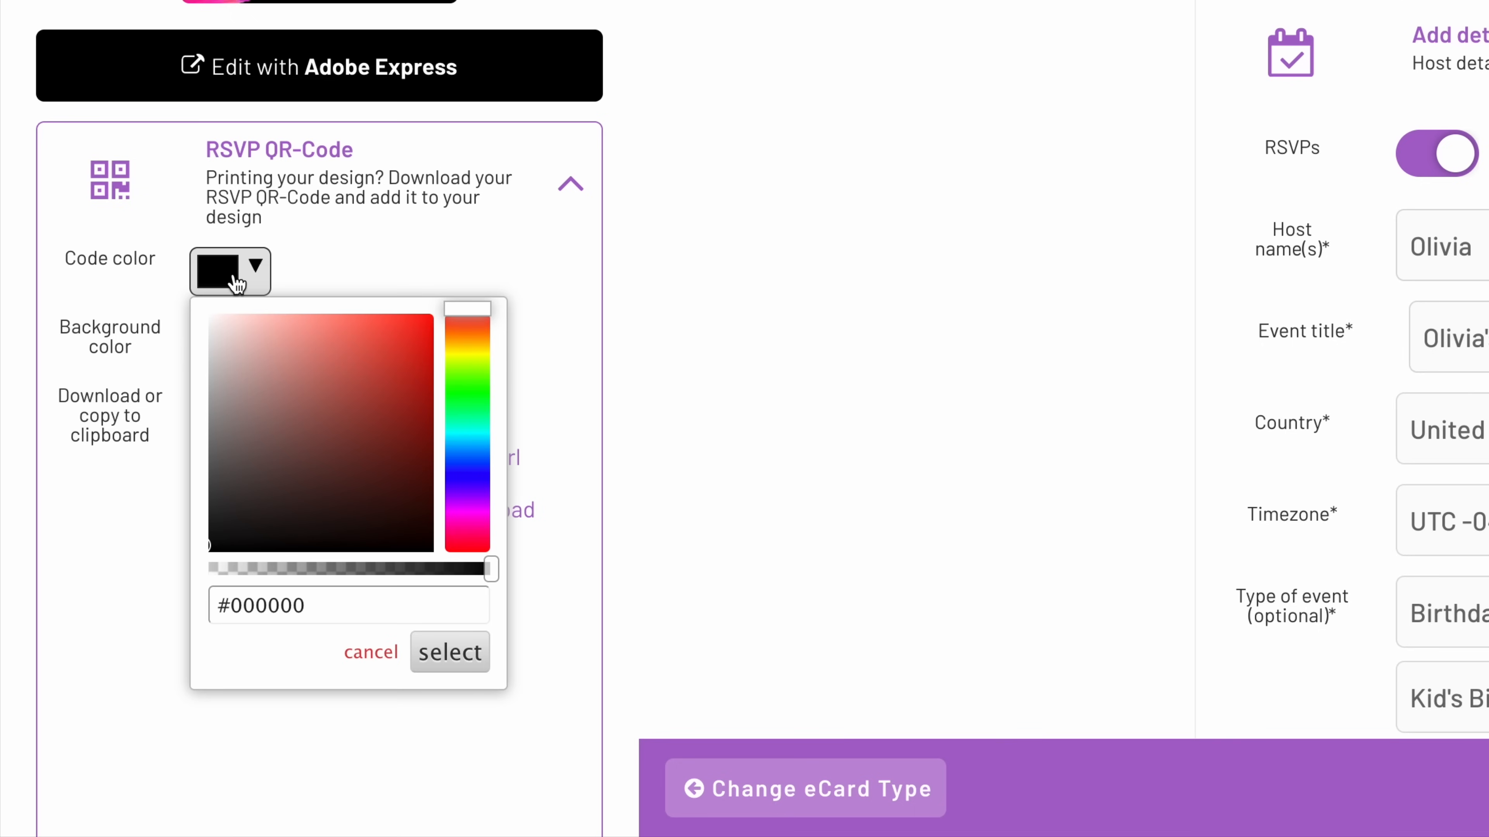
double_click(262, 594)
text(f6853f)
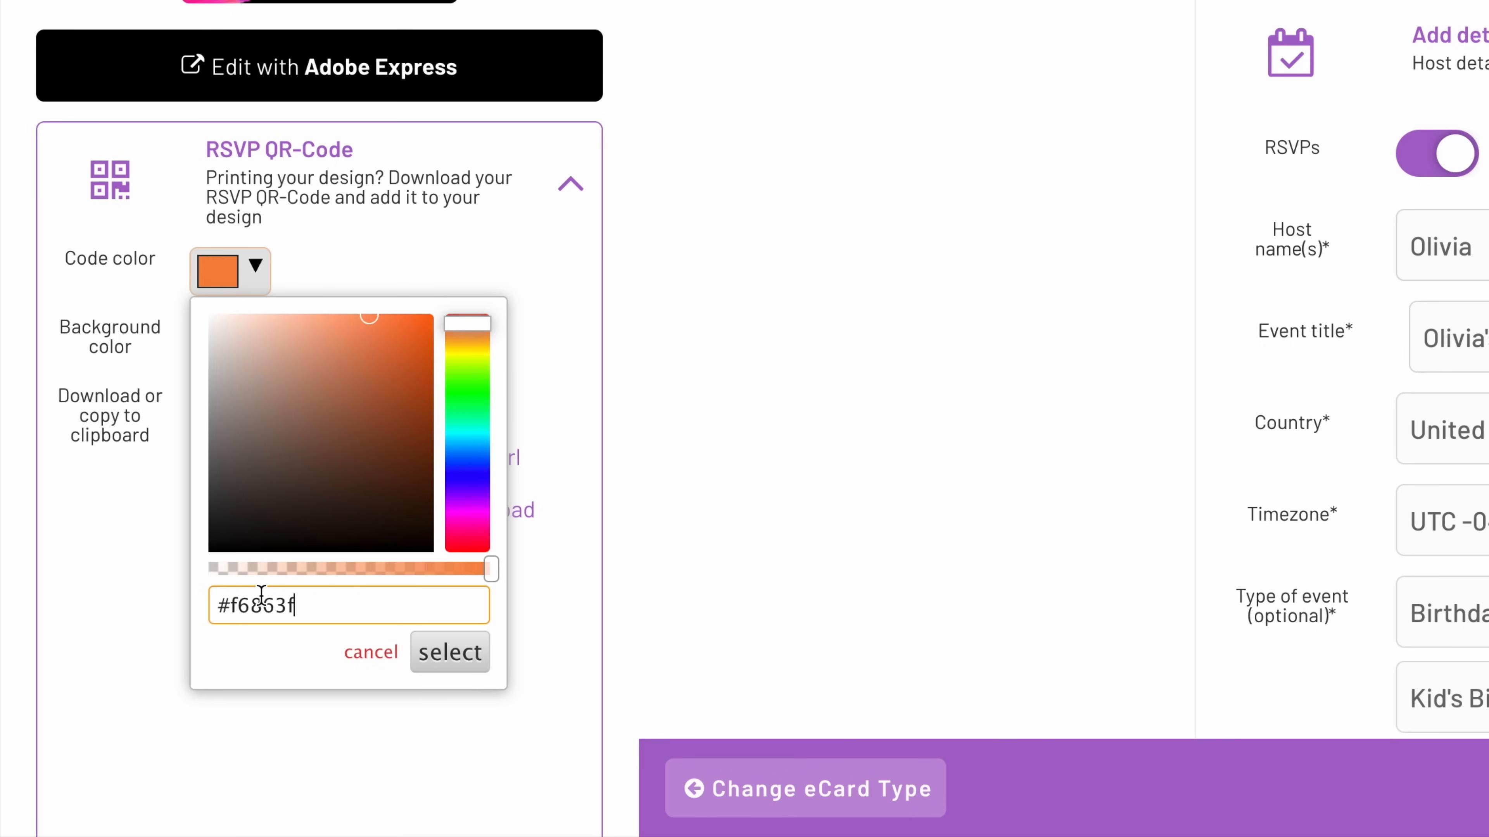
click(440, 666)
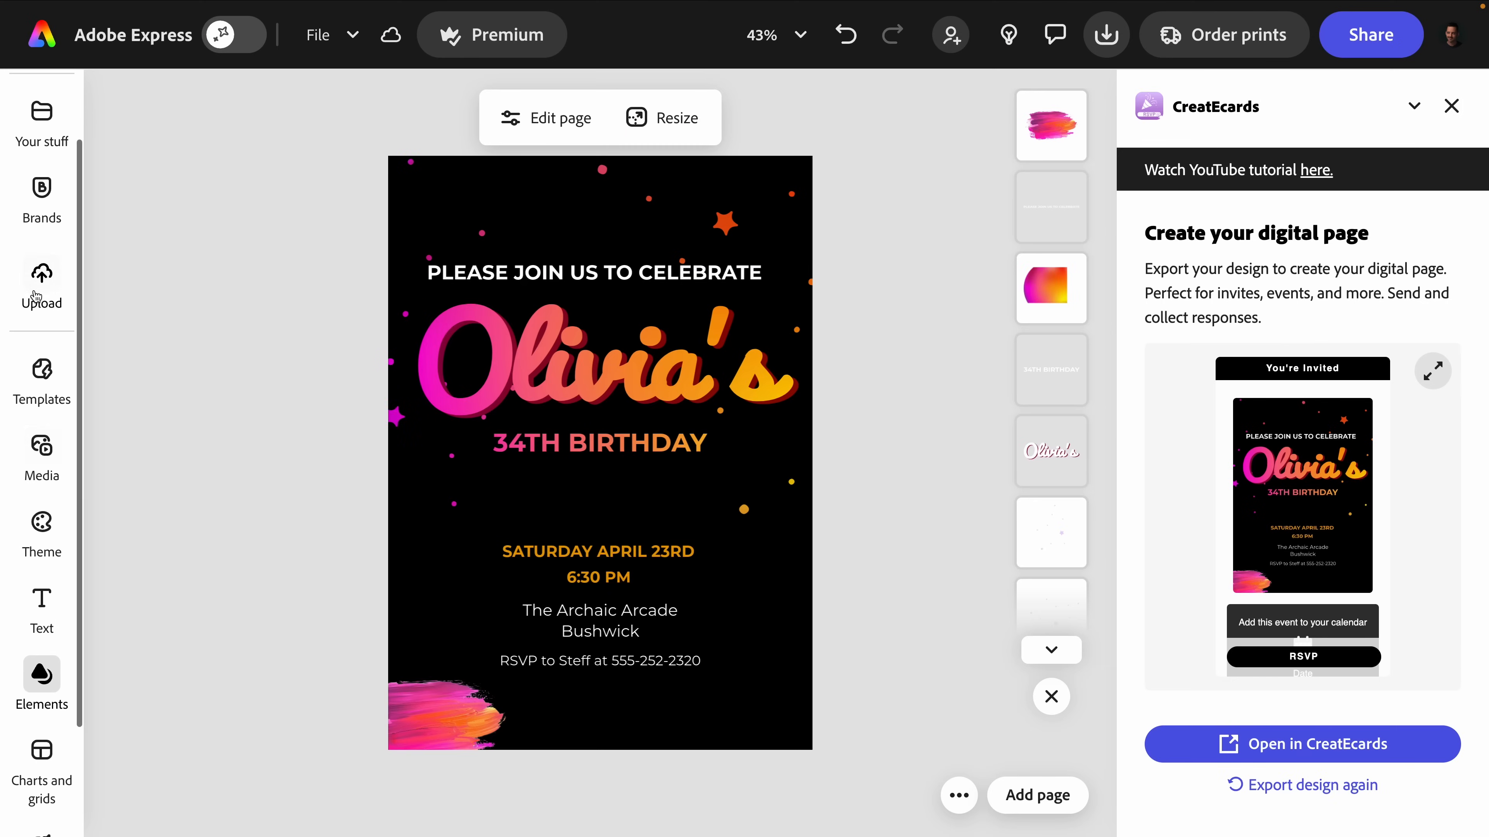
Switch to Adobe Express, upload the downloaded RSVP QR code image and position it on the birthday invitation.
click(41, 298)
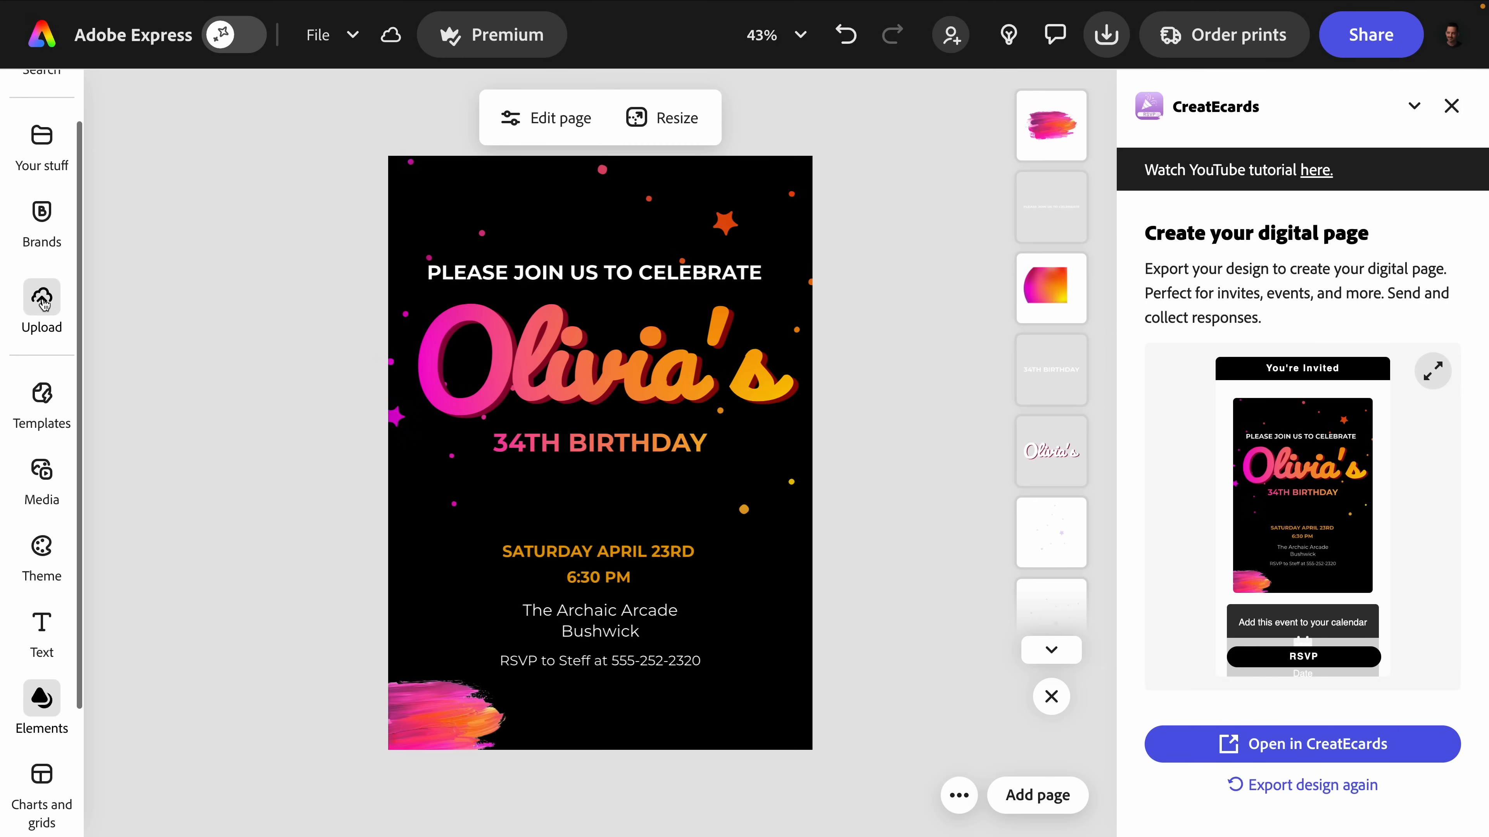
click(689, 326)
key(space)
key(space)
key(Return)
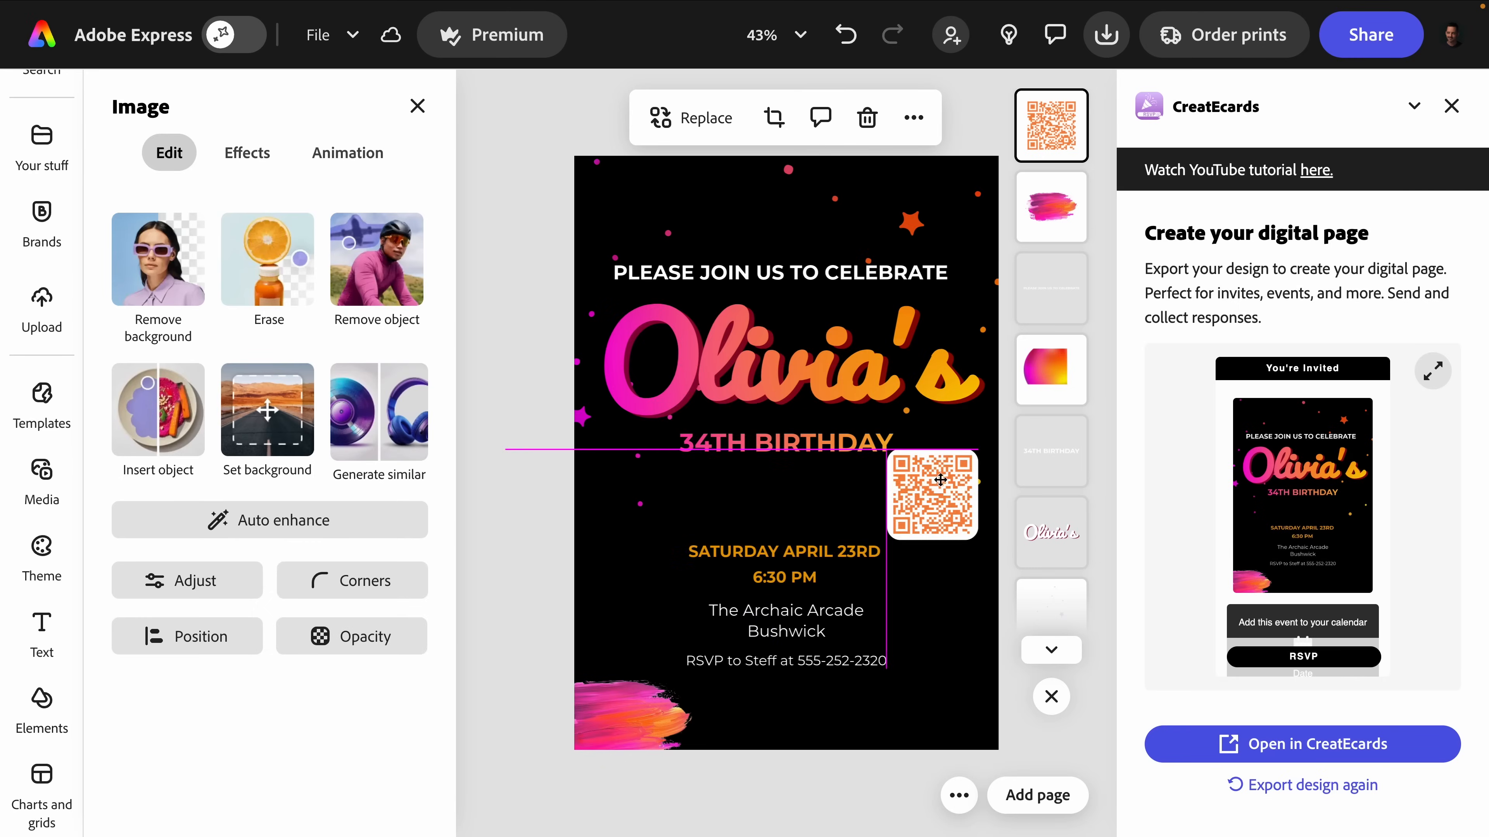
drag(807, 698, 808, 740)
click(973, 505)
drag(973, 505, 801, 527)
click(541, 525)
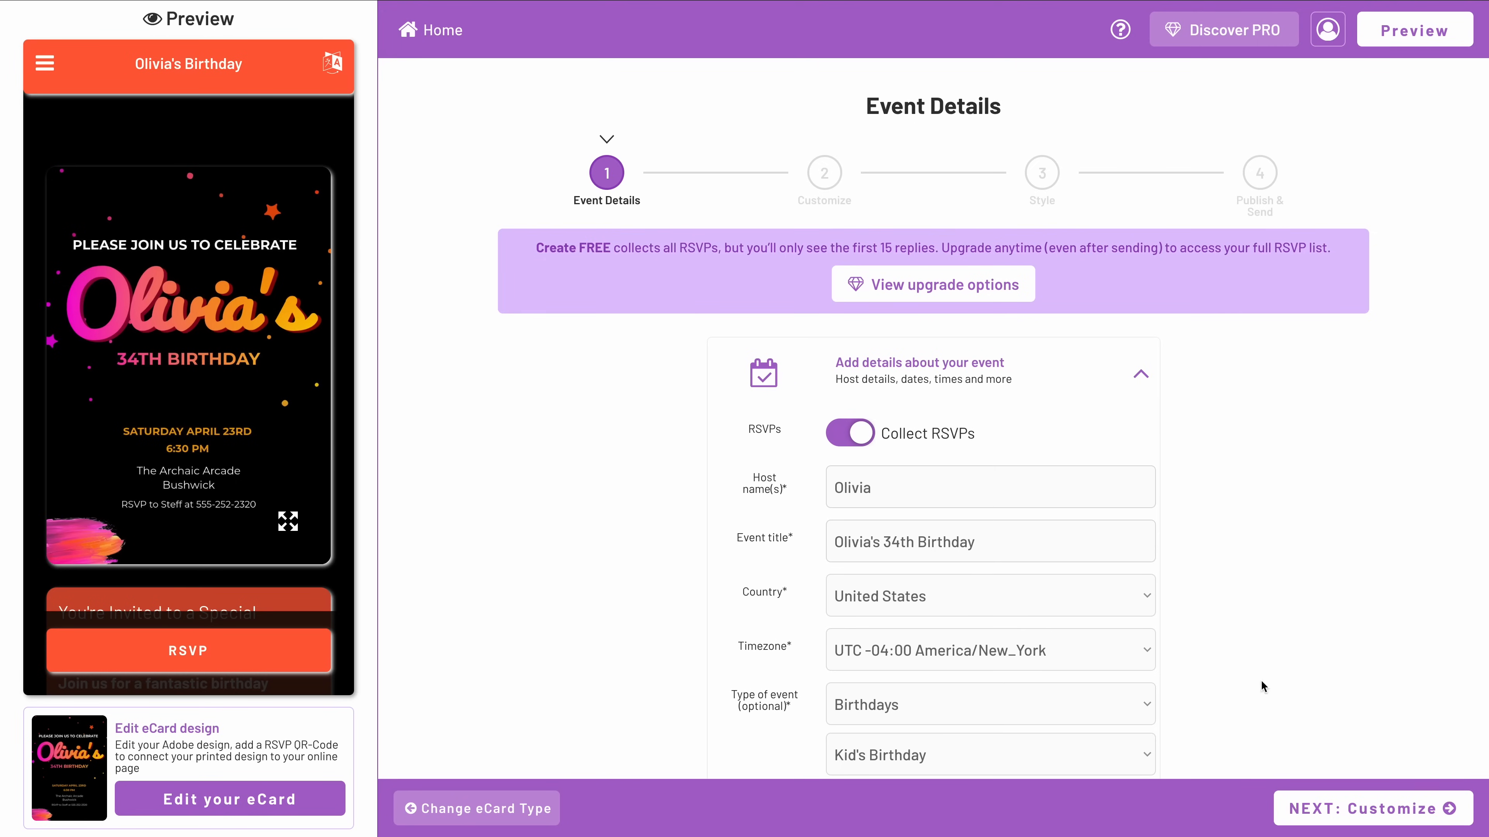
Continue to the Customize stage in CreatEcards and review the meal options and event description sections.
click(1308, 811)
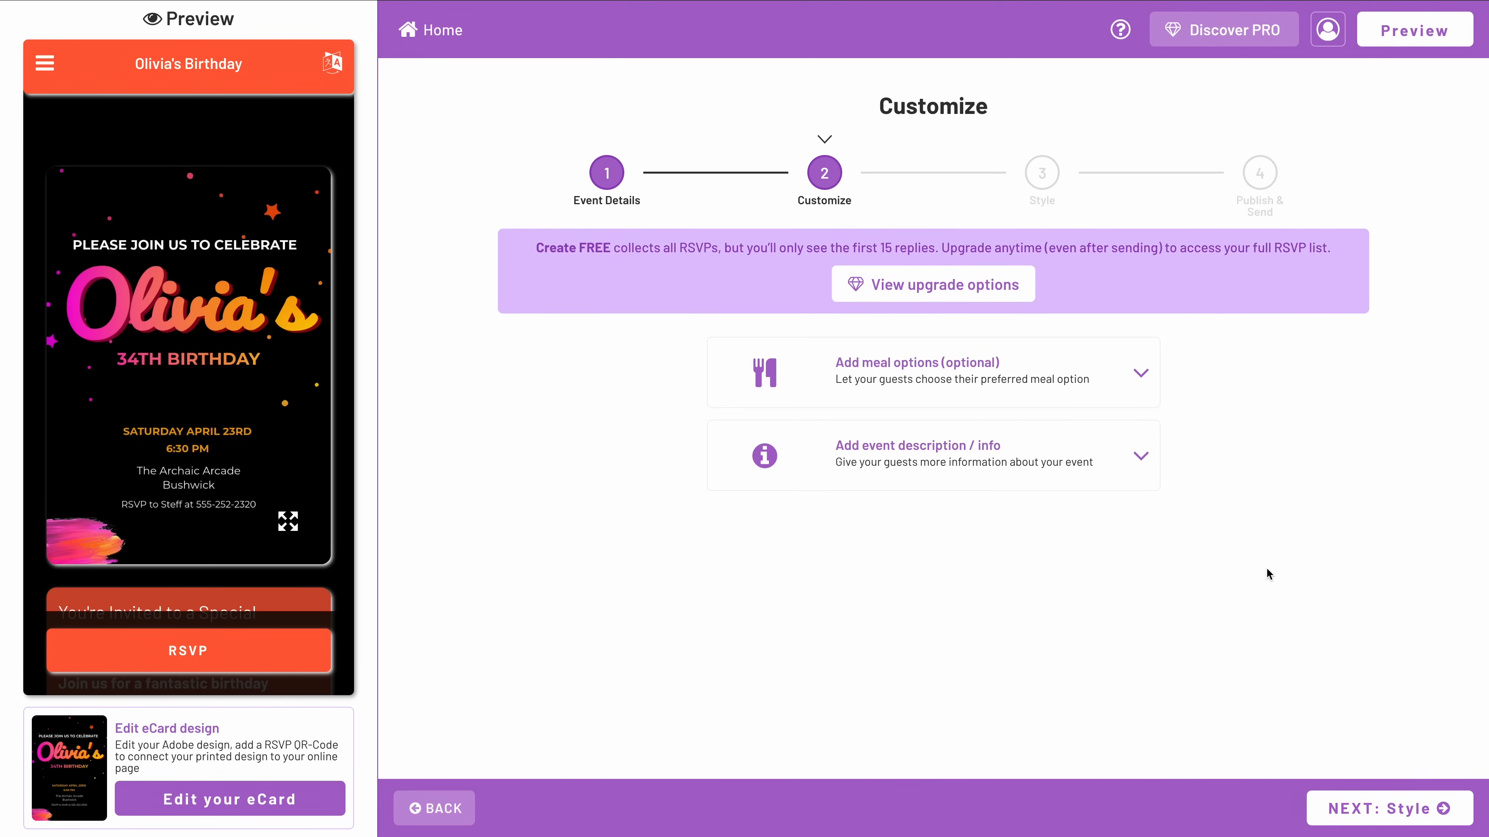
click(1116, 385)
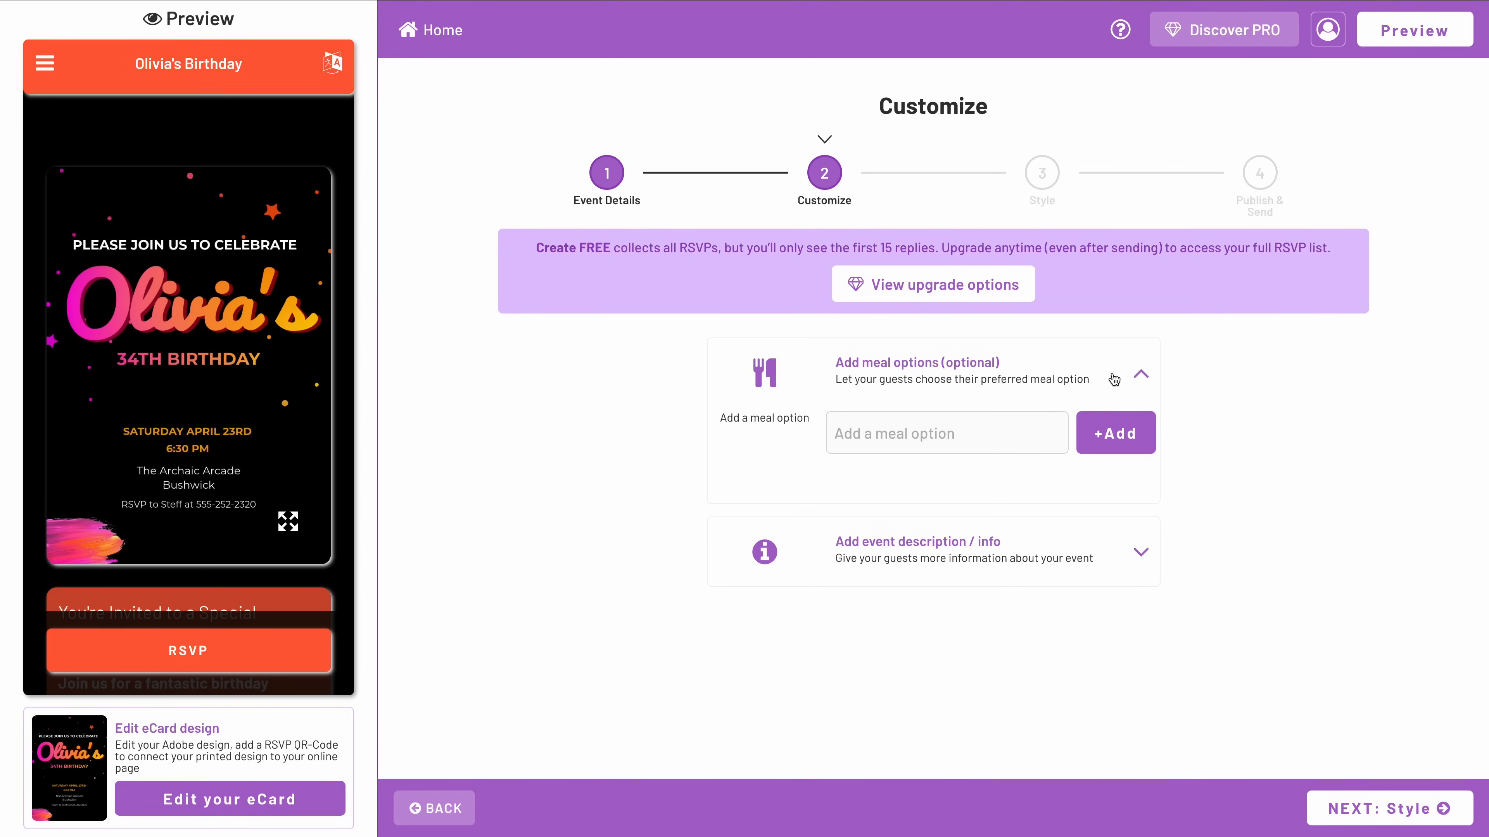
click(1114, 380)
click(1109, 454)
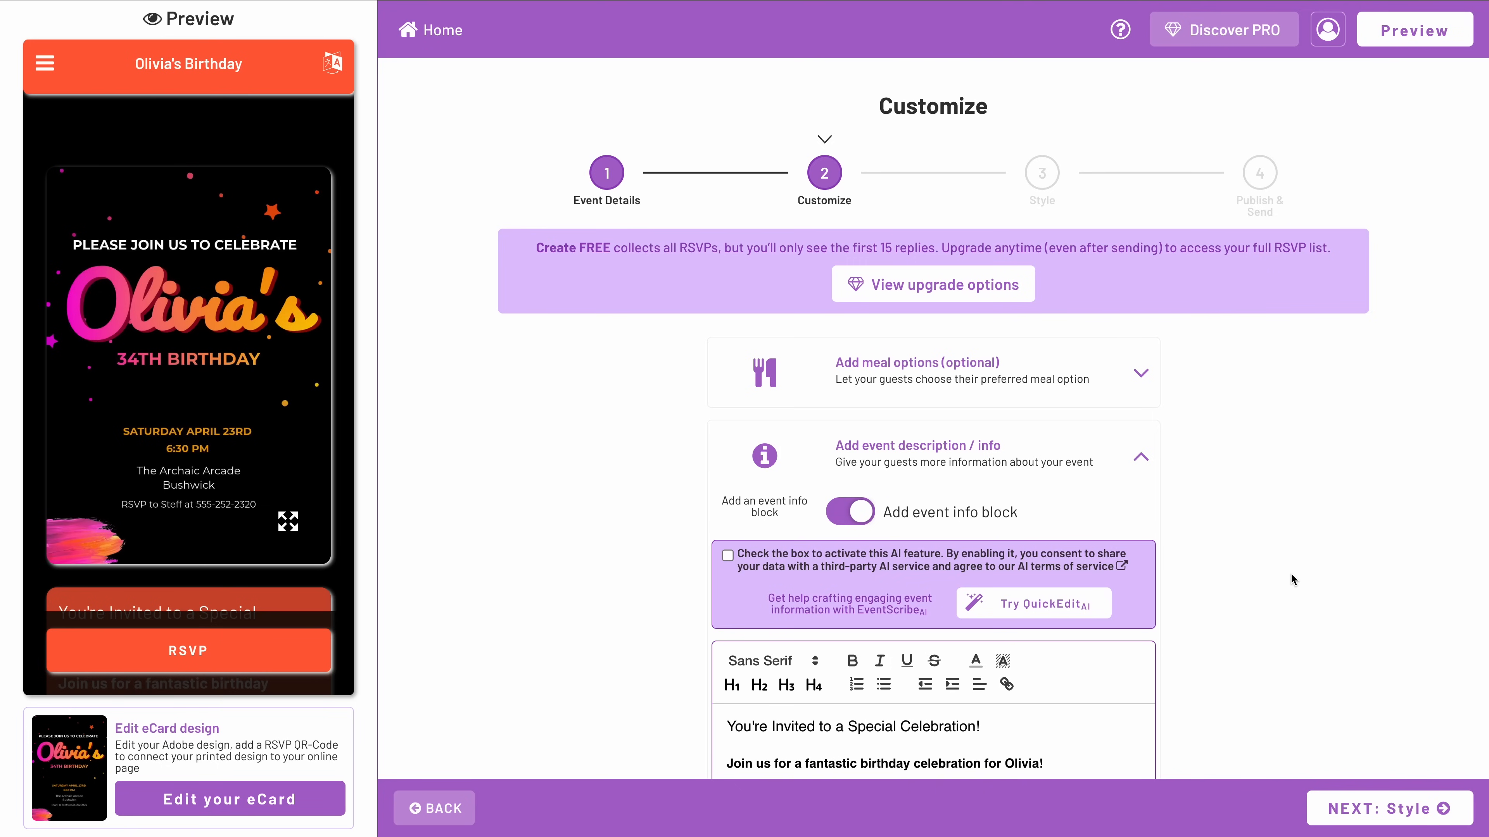
scroll(1292, 578, down, 5)
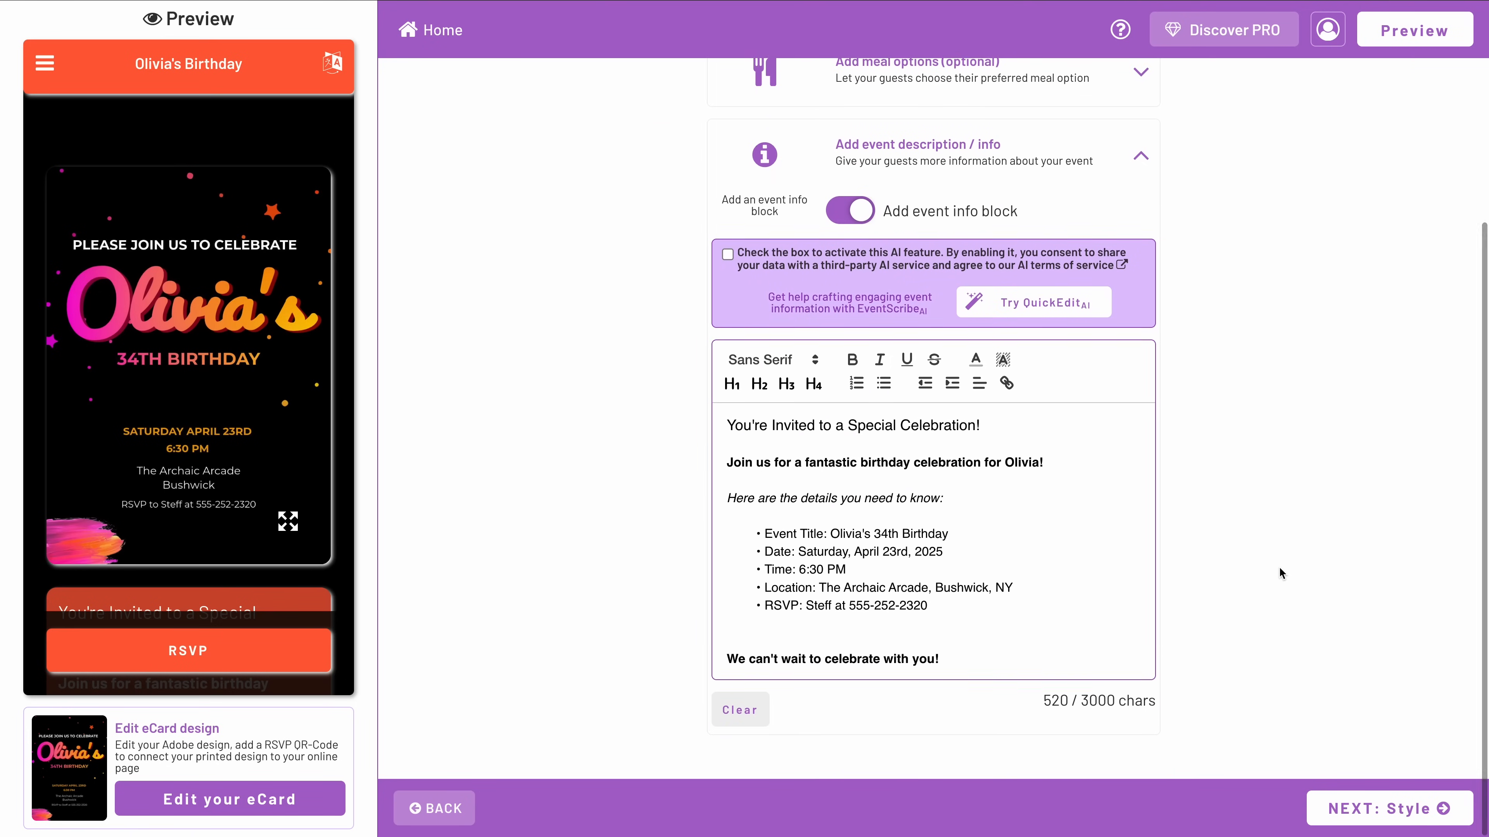
scroll(1278, 567, up, 5)
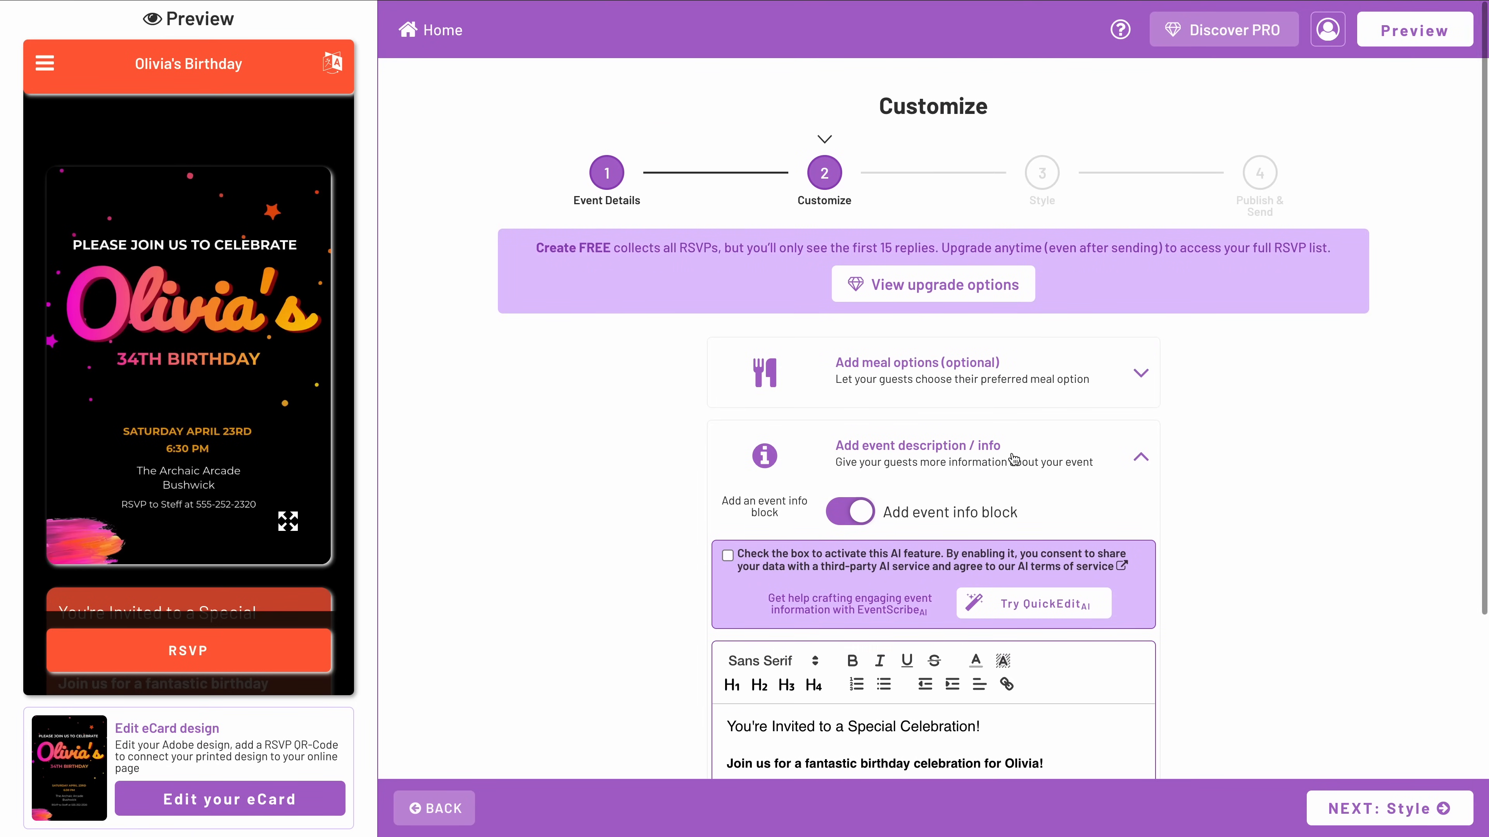
click(1036, 455)
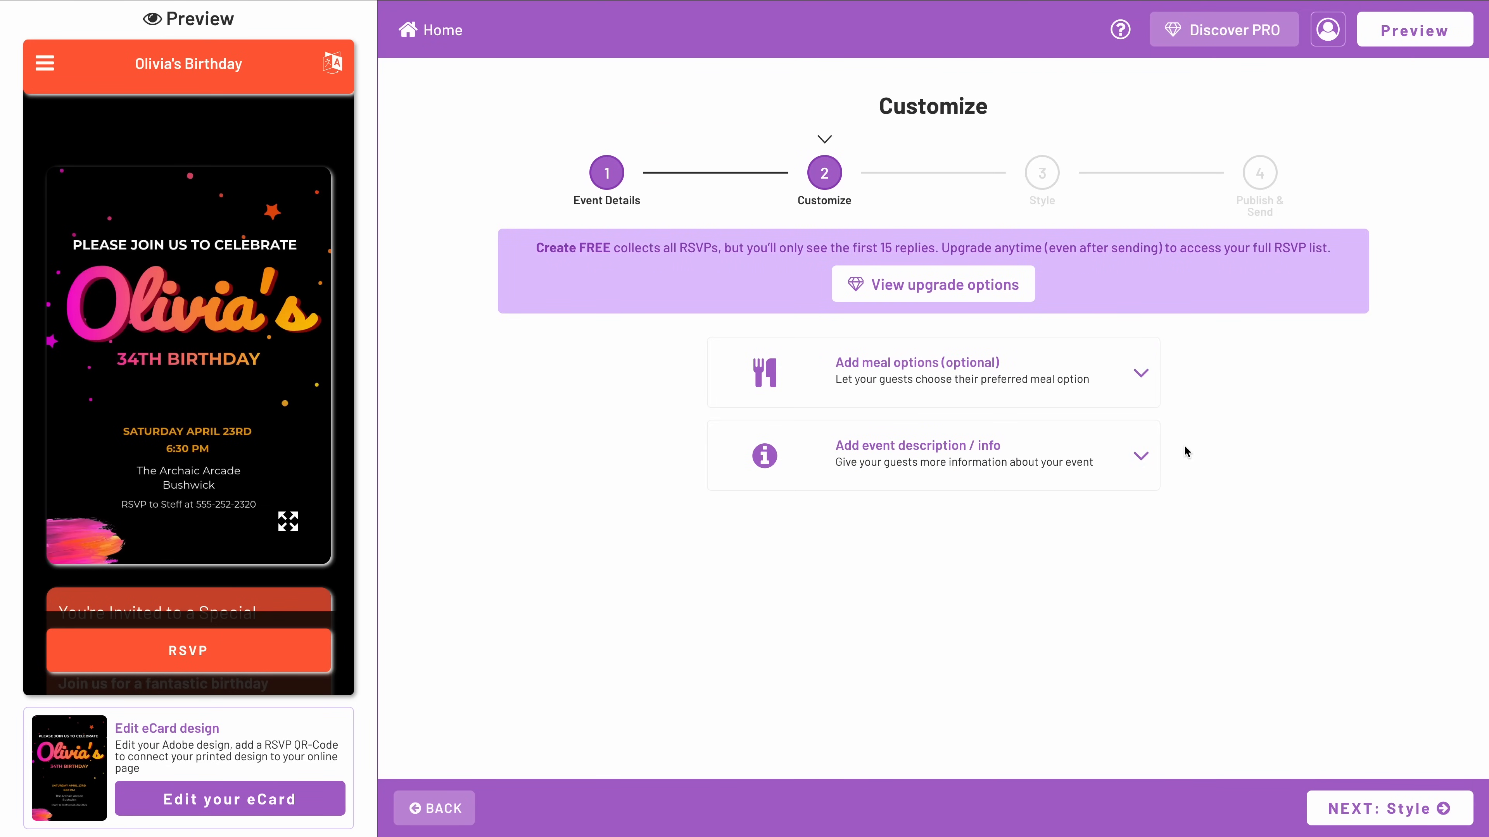
Continue to the Style stage, try the Seamless design theme and choose the Branded theme.
click(1359, 808)
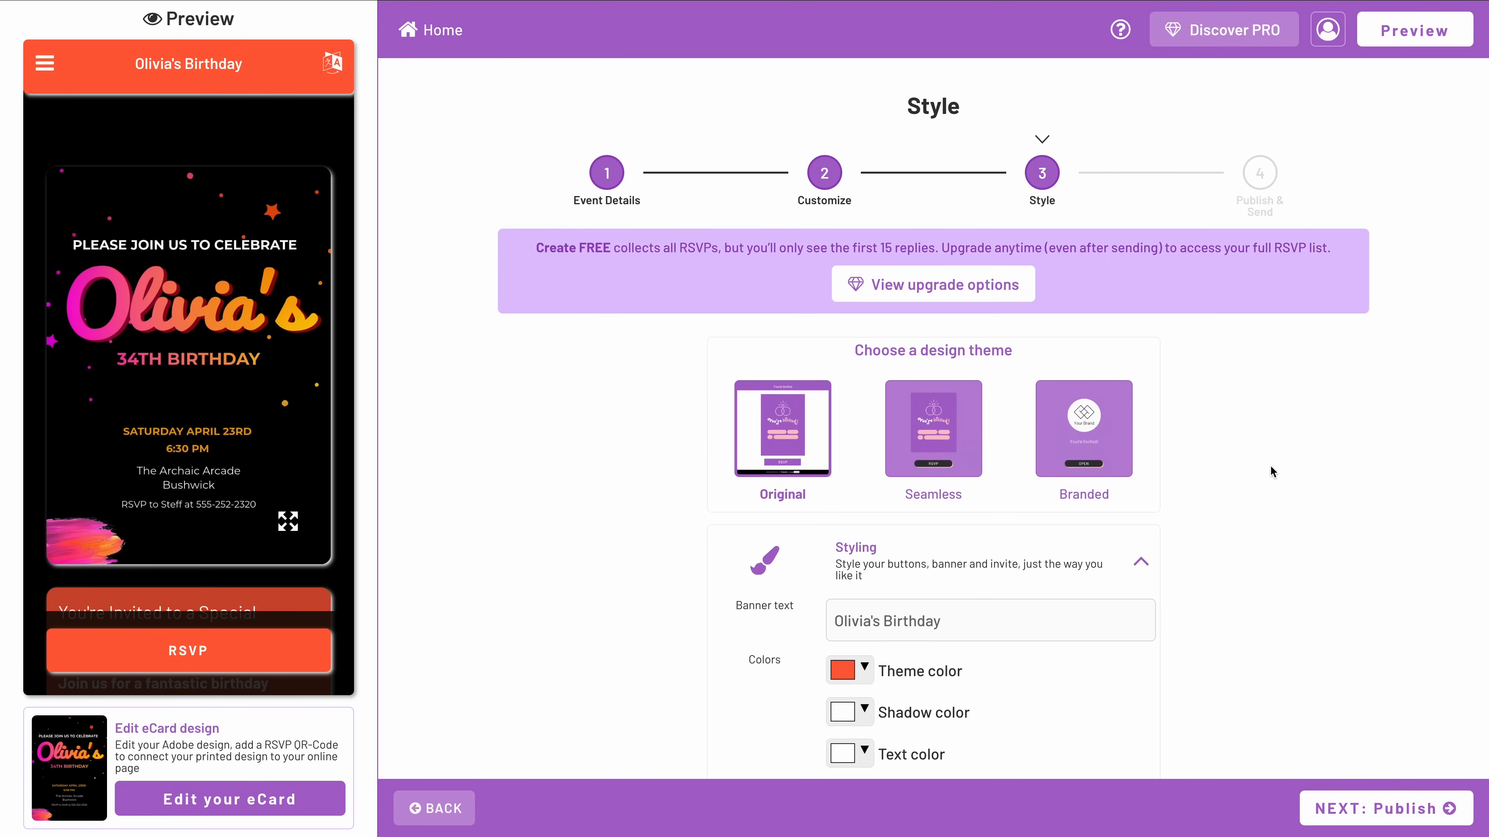
scroll(1272, 466, down, 1)
click(935, 408)
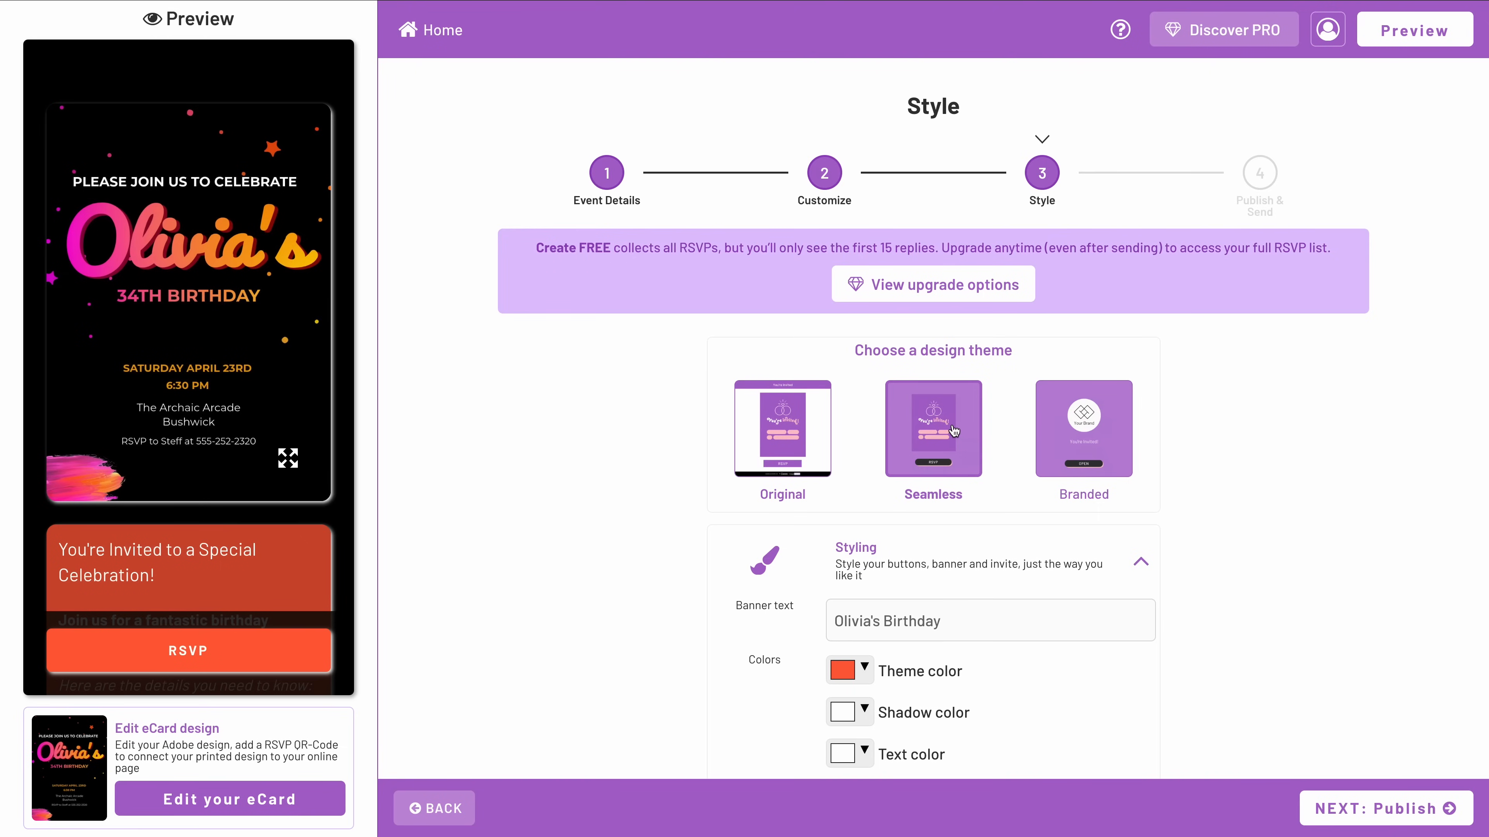
click(1078, 432)
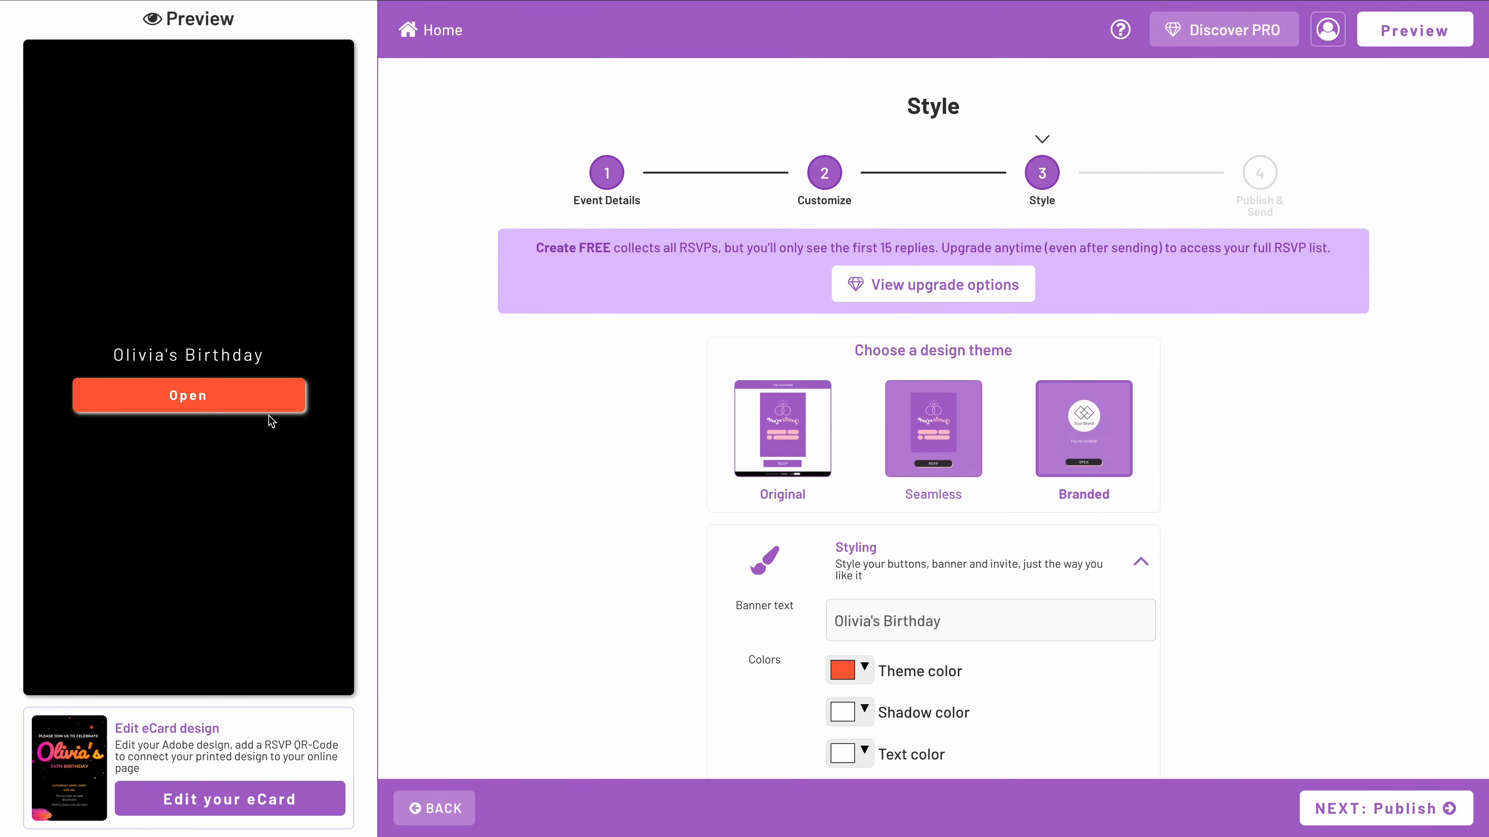
Open the Branded invitation in the preview and look through its page from the card to the gift section.
click(242, 397)
scroll(242, 397, down, 15)
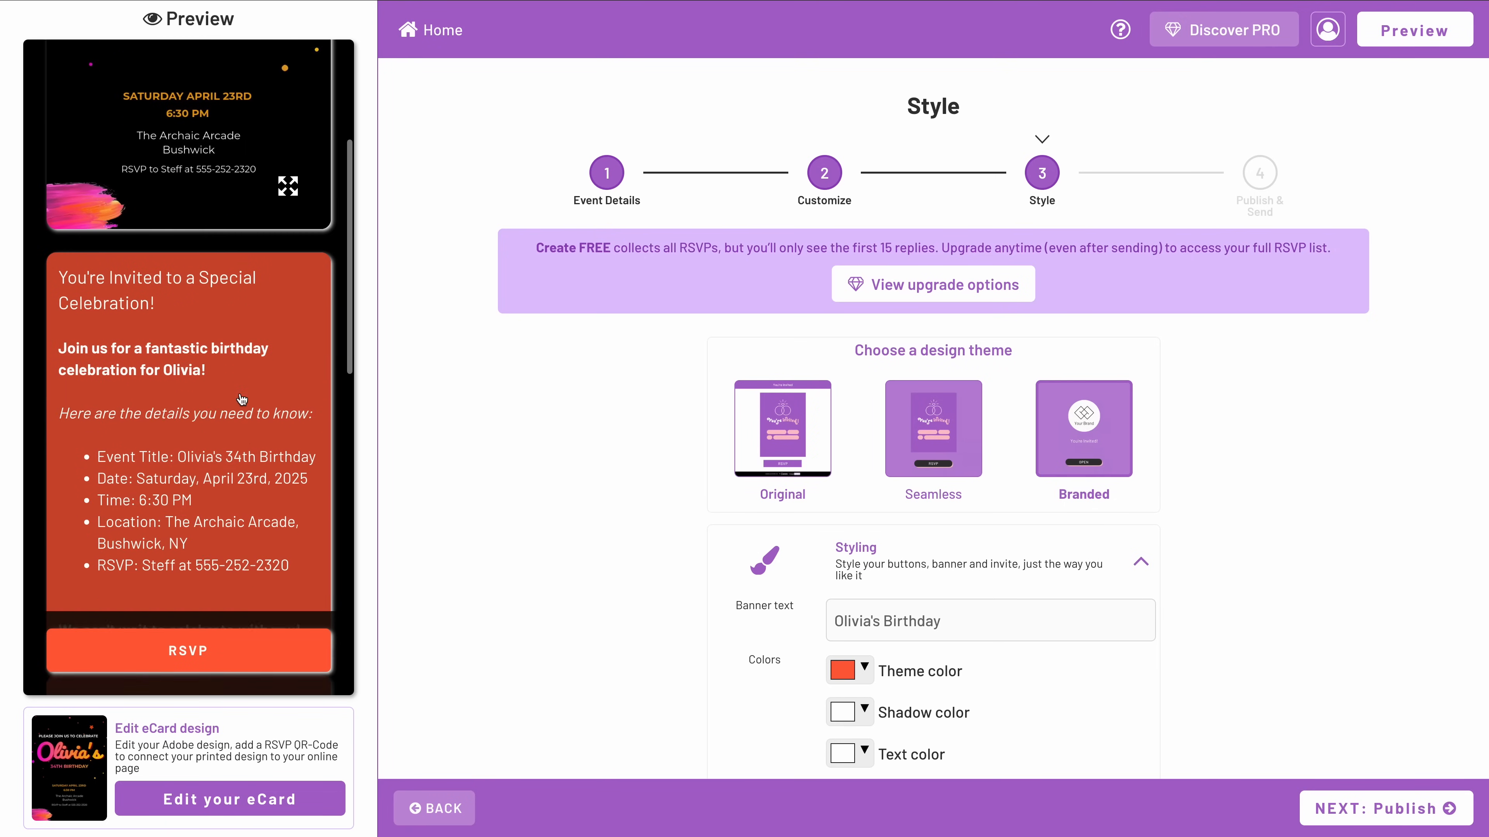
scroll(246, 397, down, 5)
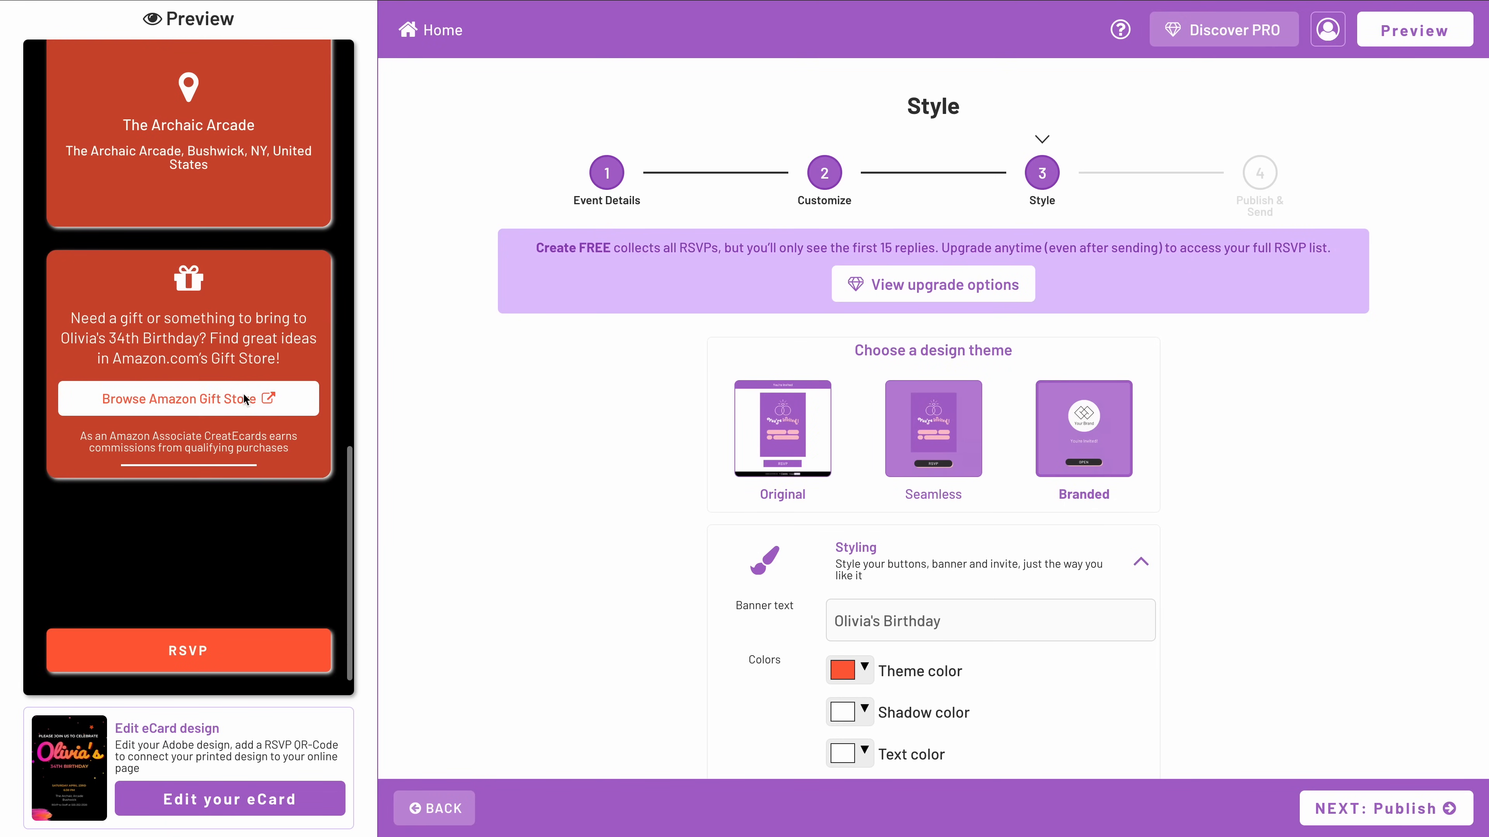
scroll(245, 399, up, 15)
scroll(246, 401, up, 3)
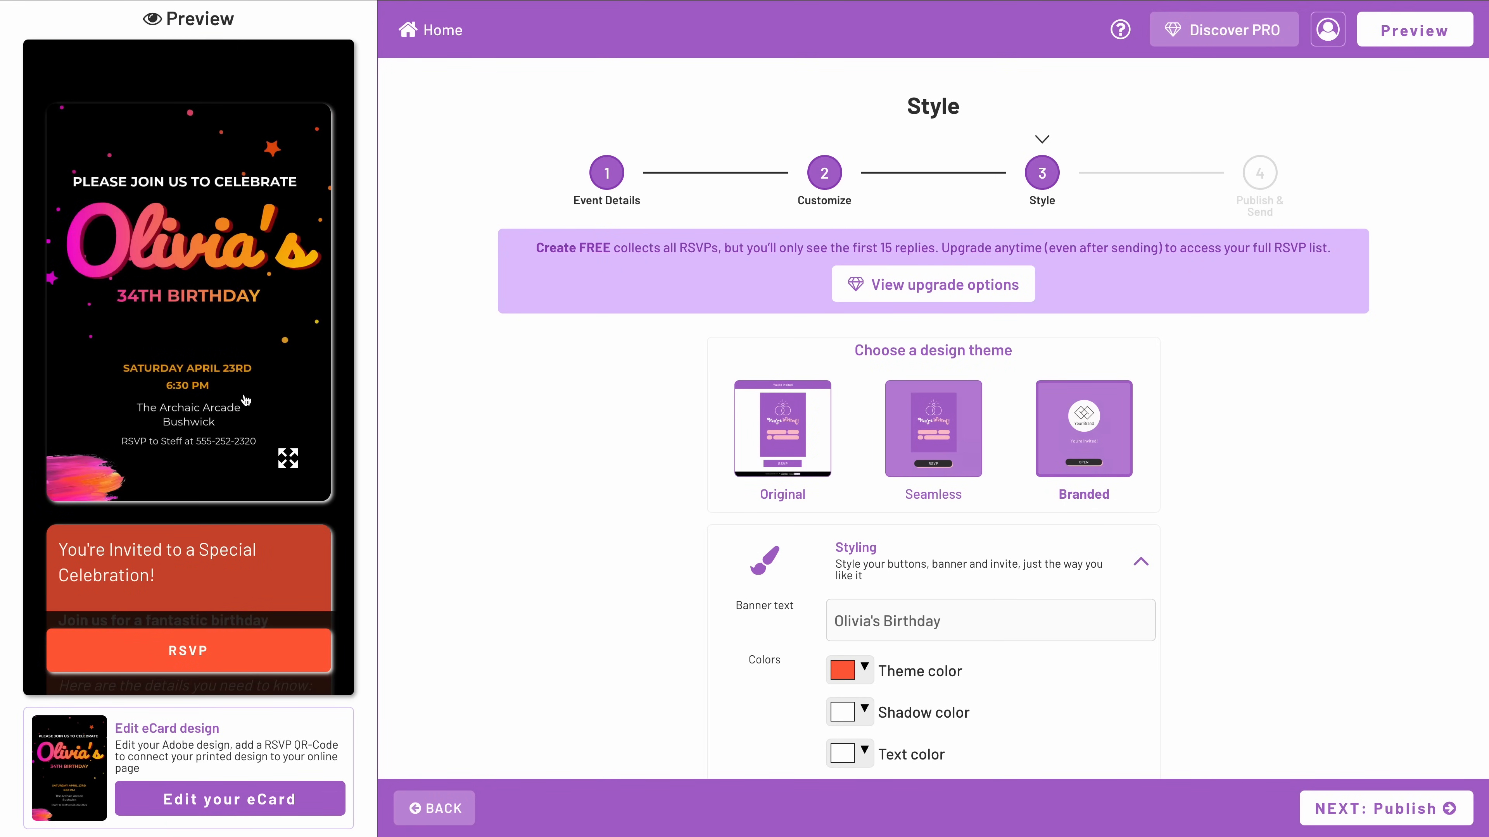
Change the invitation page's theme color to the same orange as the QR code.
scroll(633, 423, down, 3)
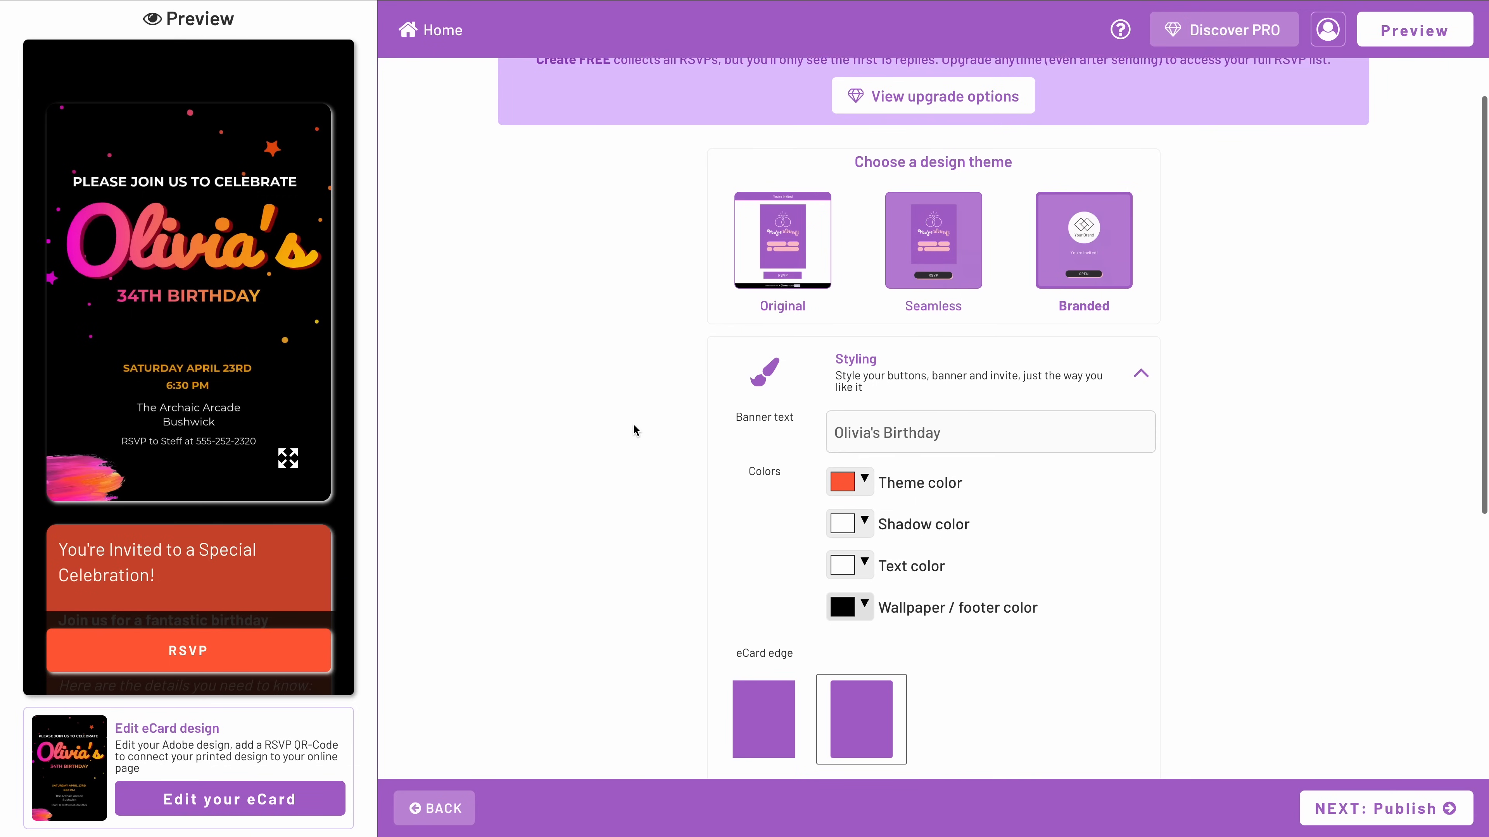
click(862, 492)
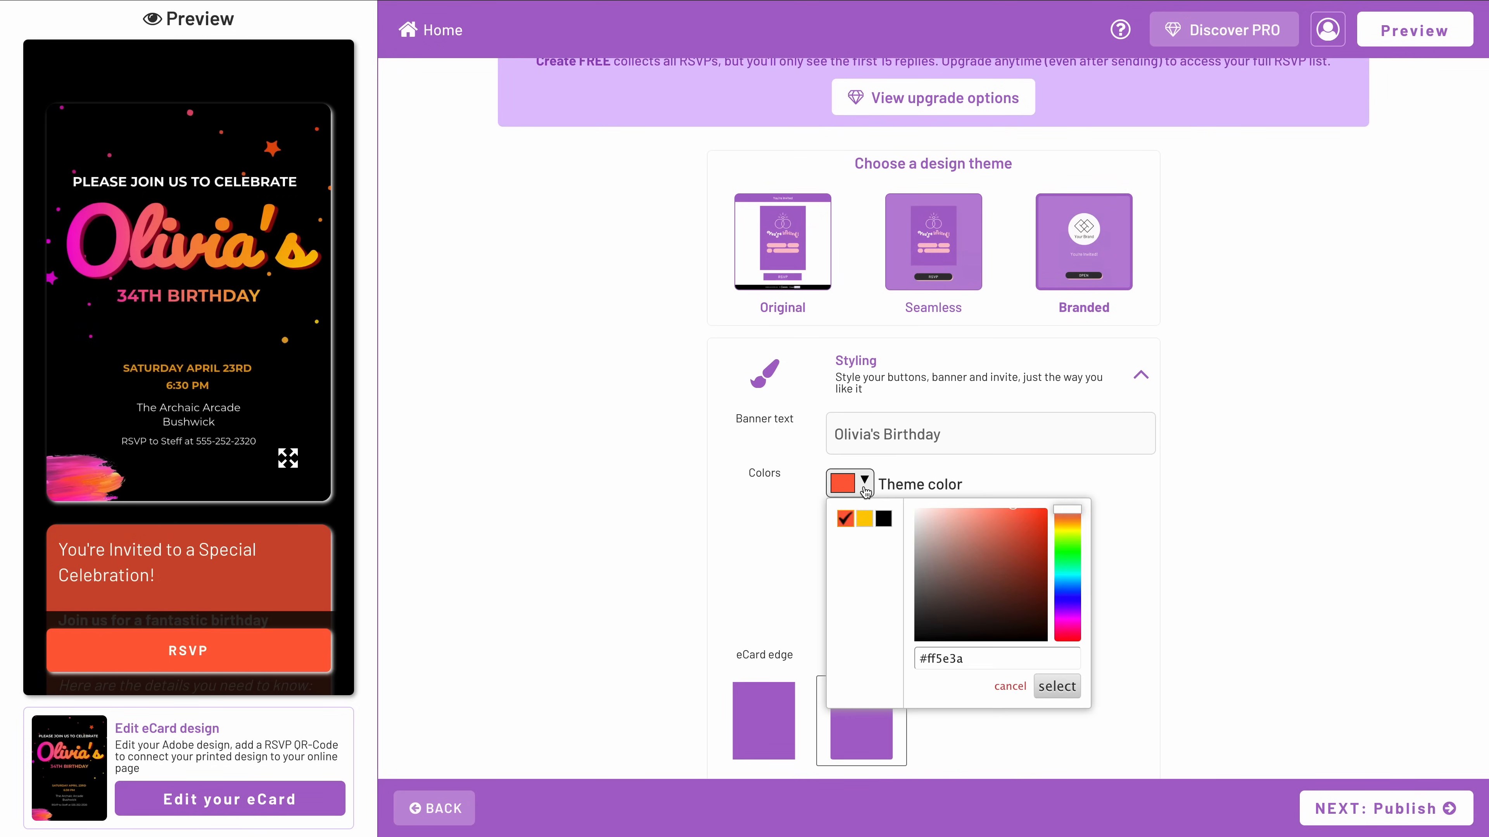
double_click(945, 661)
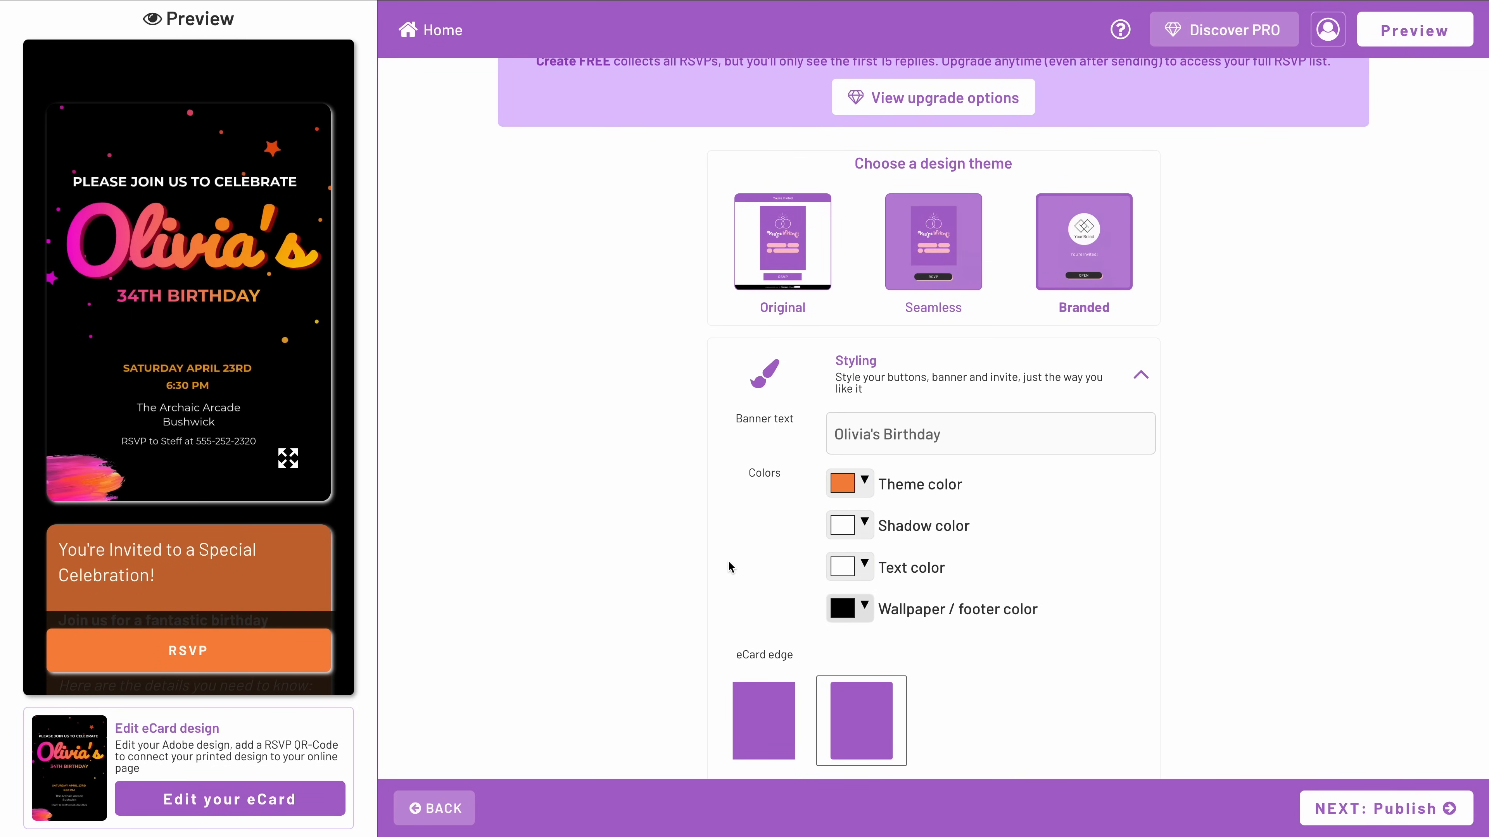
Style the eCard with square edges and no shadow, and give the filled buttons fully rounded edges.
scroll(721, 557, down, 4)
click(750, 505)
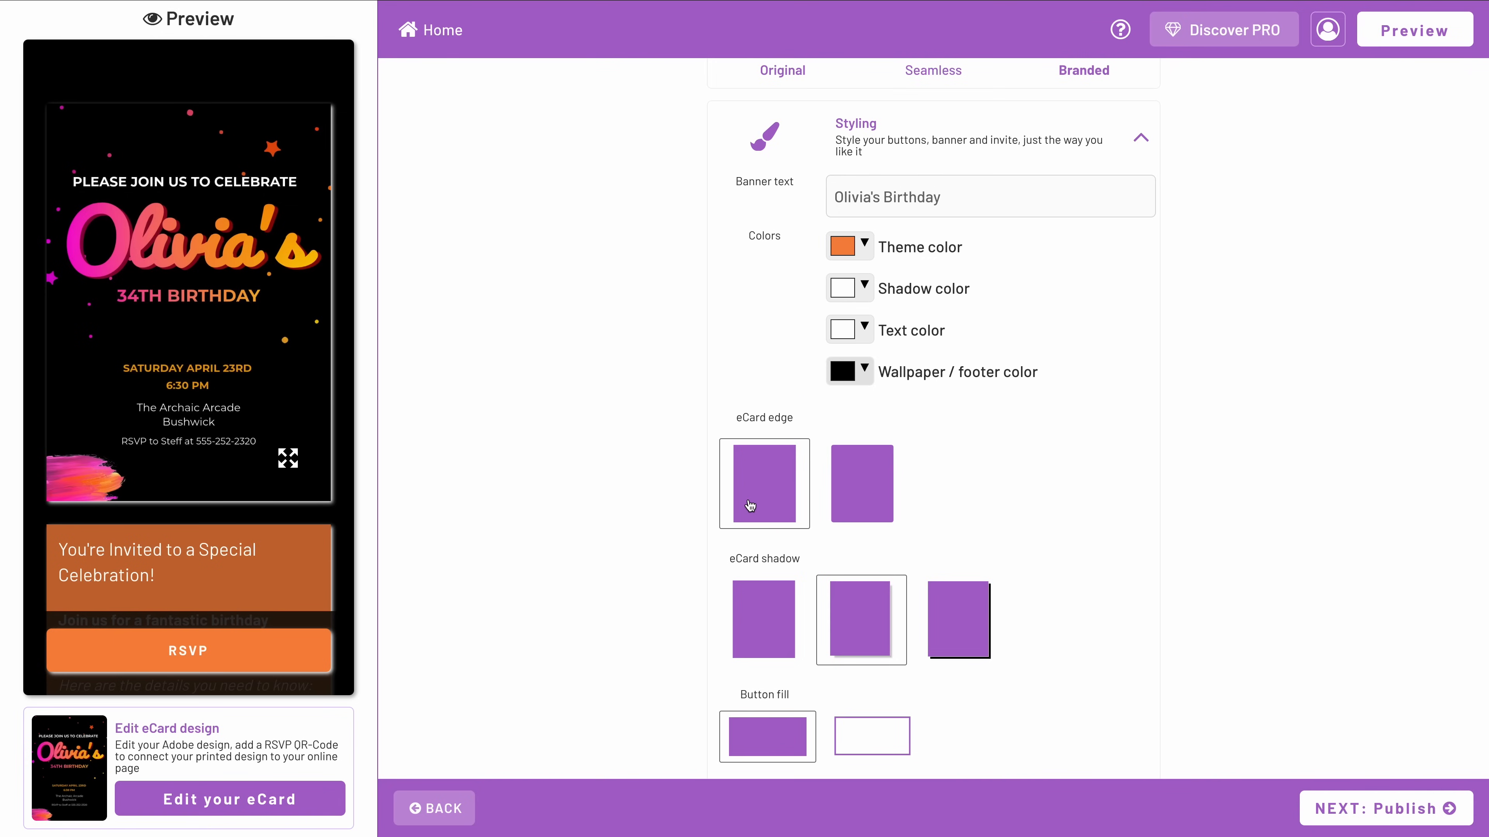
scroll(702, 583, down, 3)
click(777, 473)
click(942, 507)
click(737, 506)
scroll(632, 566, down, 3)
click(978, 555)
scroll(670, 589, down, 2)
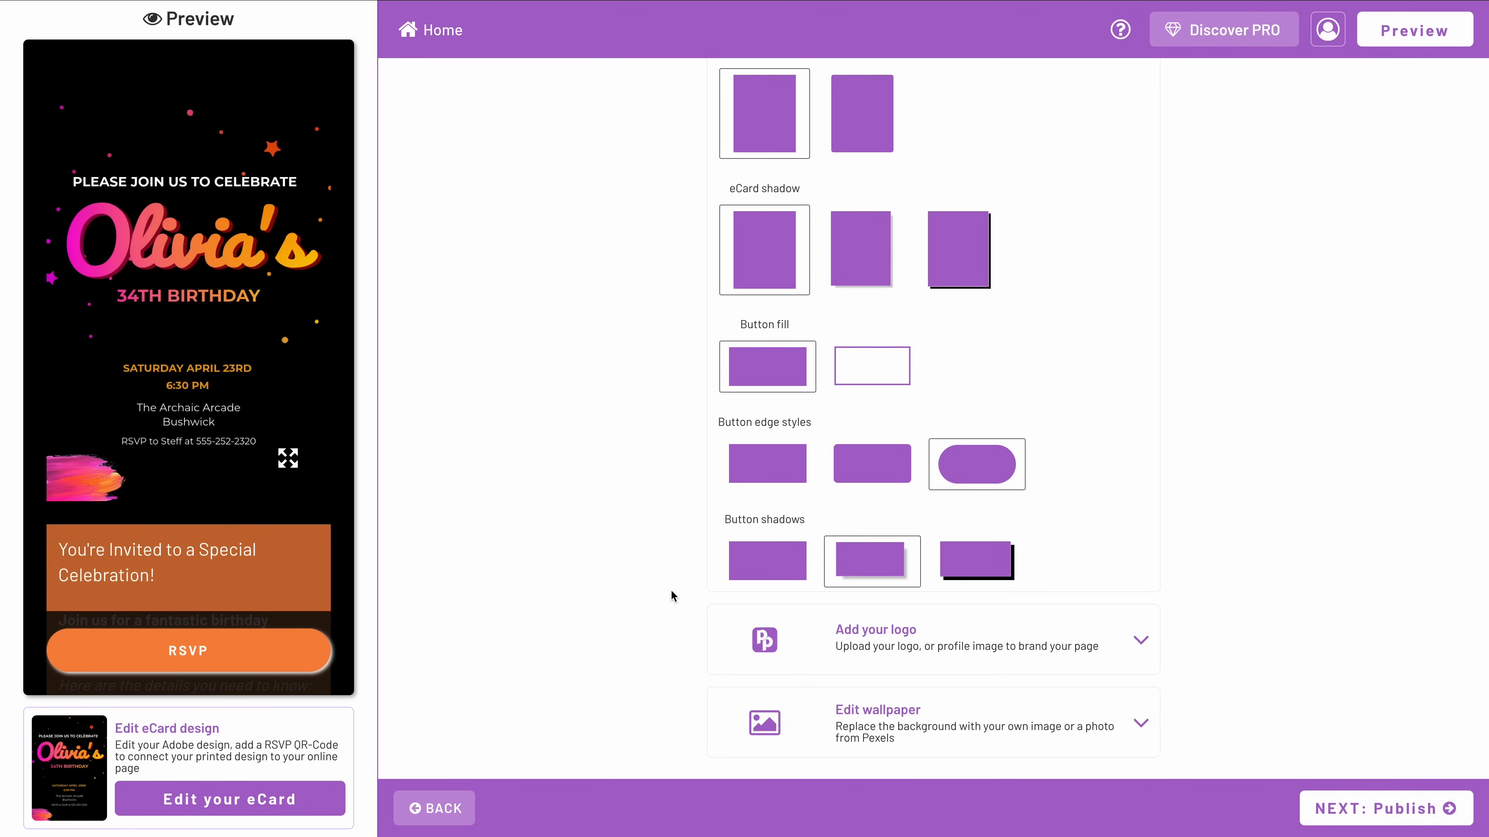
Check the logo upload options for branding the page and return to the start of the Style settings.
click(1141, 605)
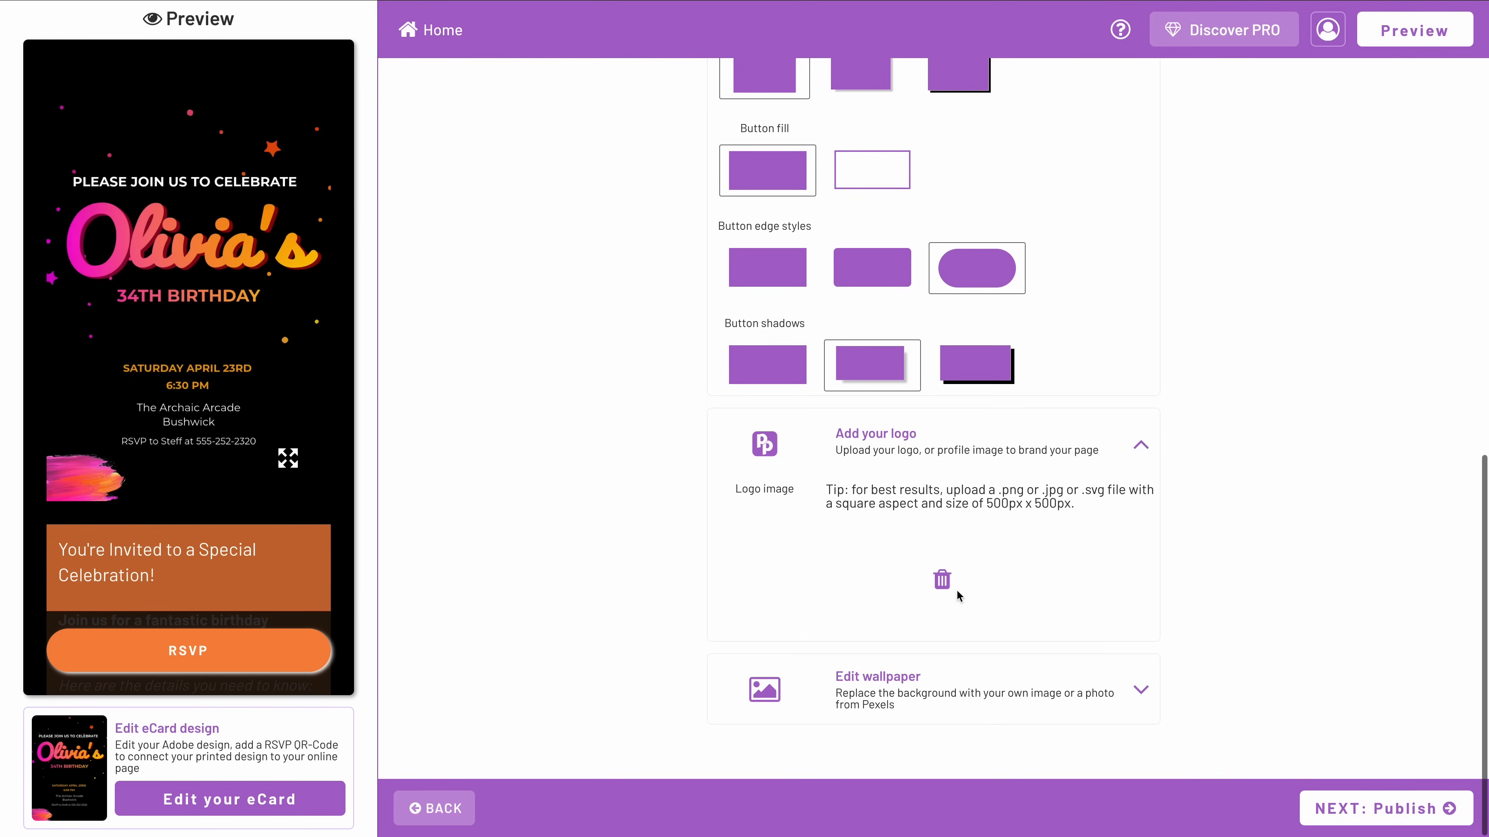
click(1148, 448)
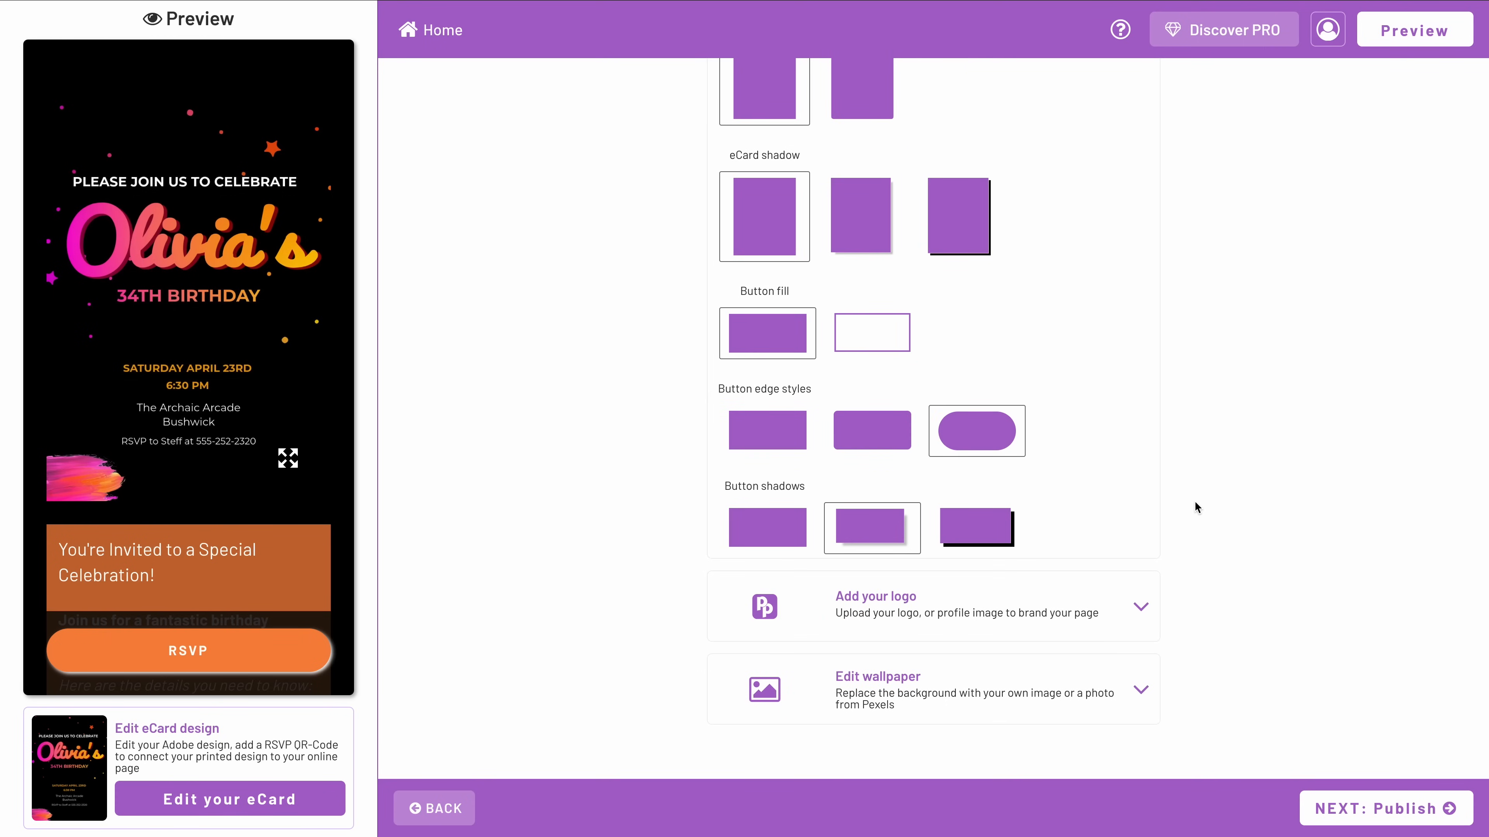
scroll(1195, 501, up, 10)
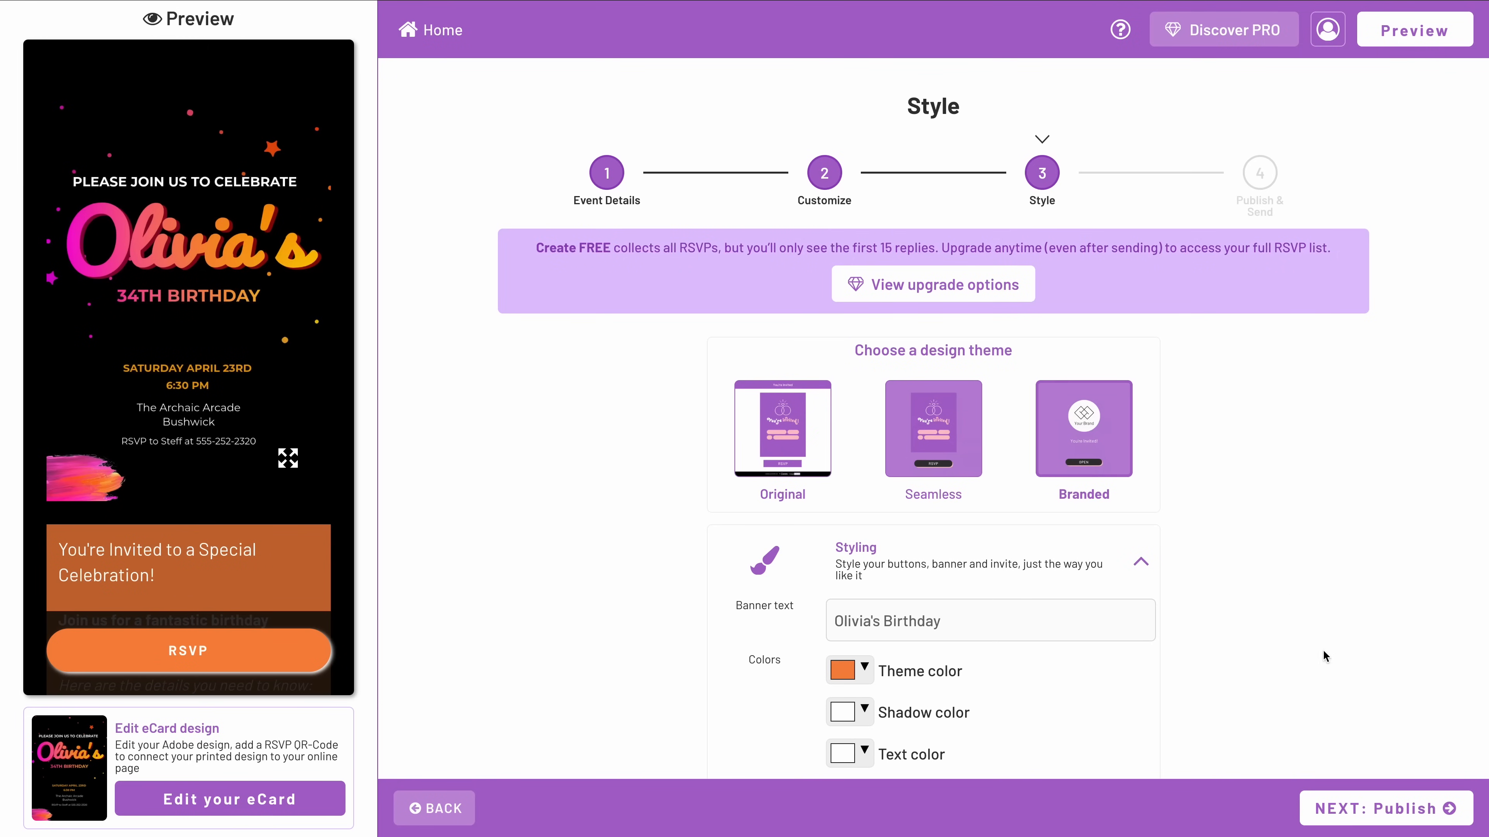
Publish the invitation with the URL name already entered and dismiss the Create PRO upgrade offer.
click(1369, 819)
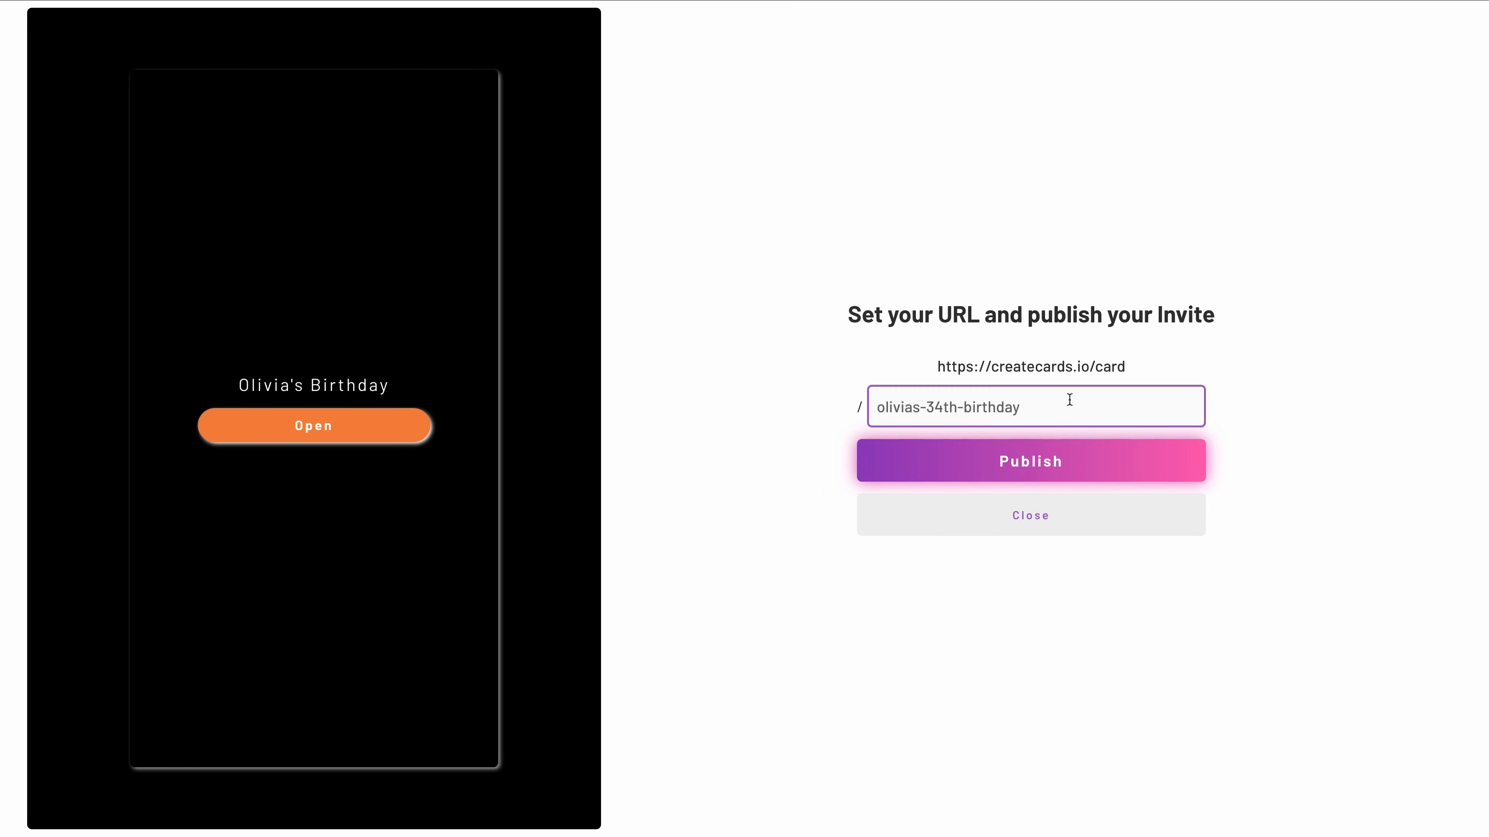
click(1052, 475)
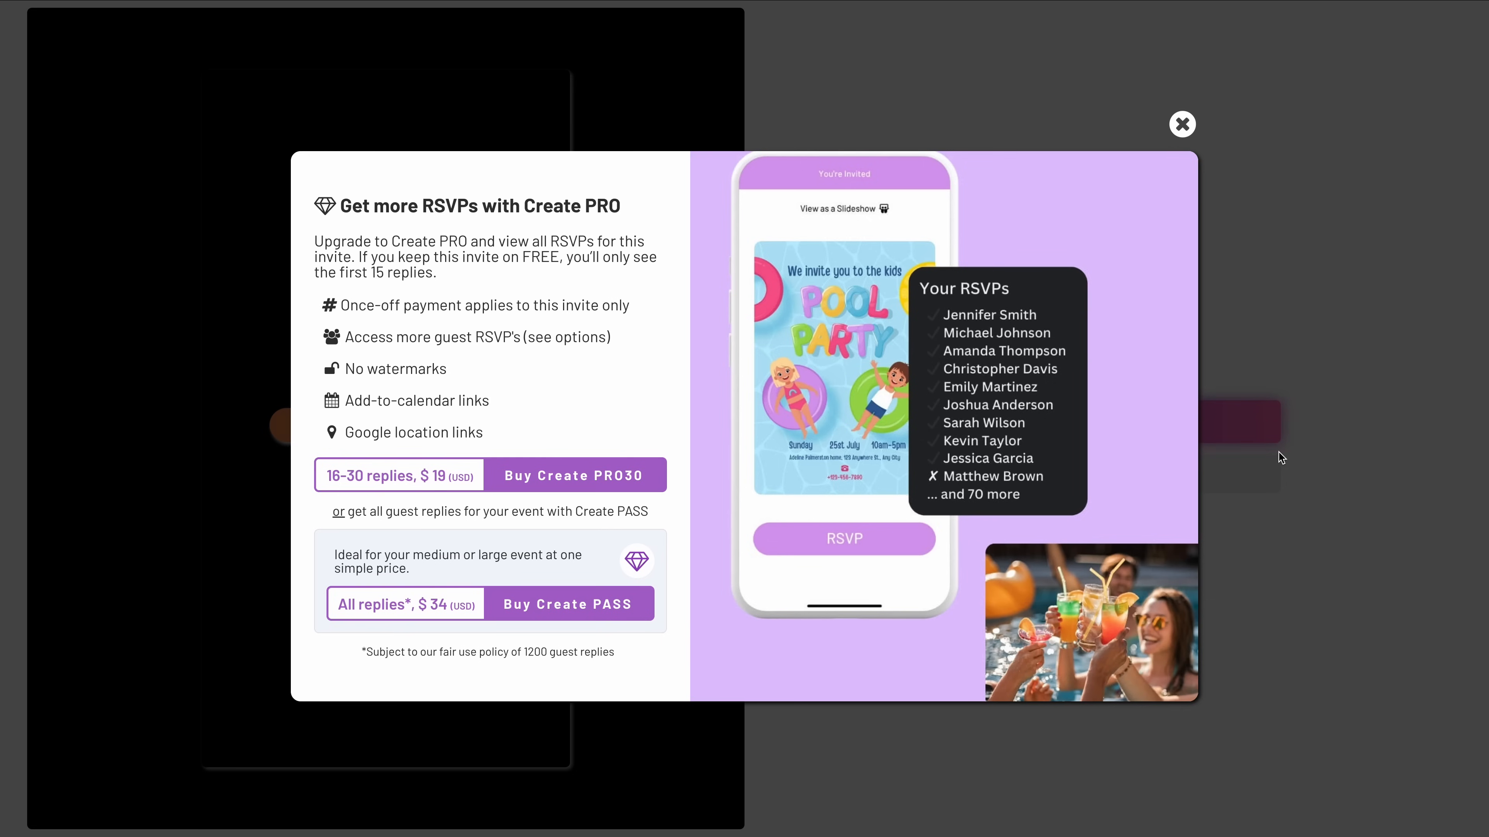
click(1183, 134)
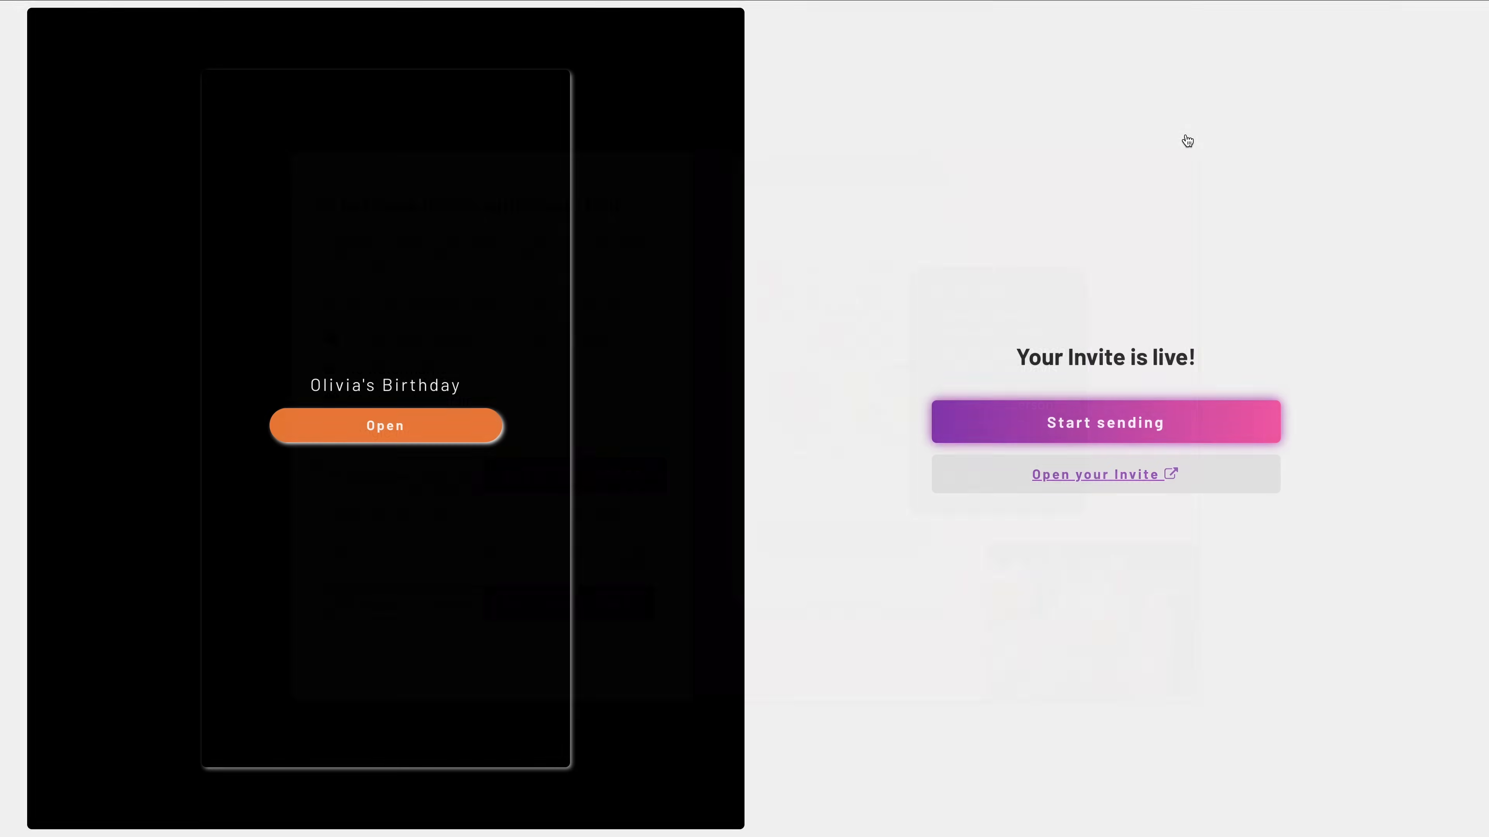
Open the live invitation and look through its page from the card to the gift section.
click(1105, 479)
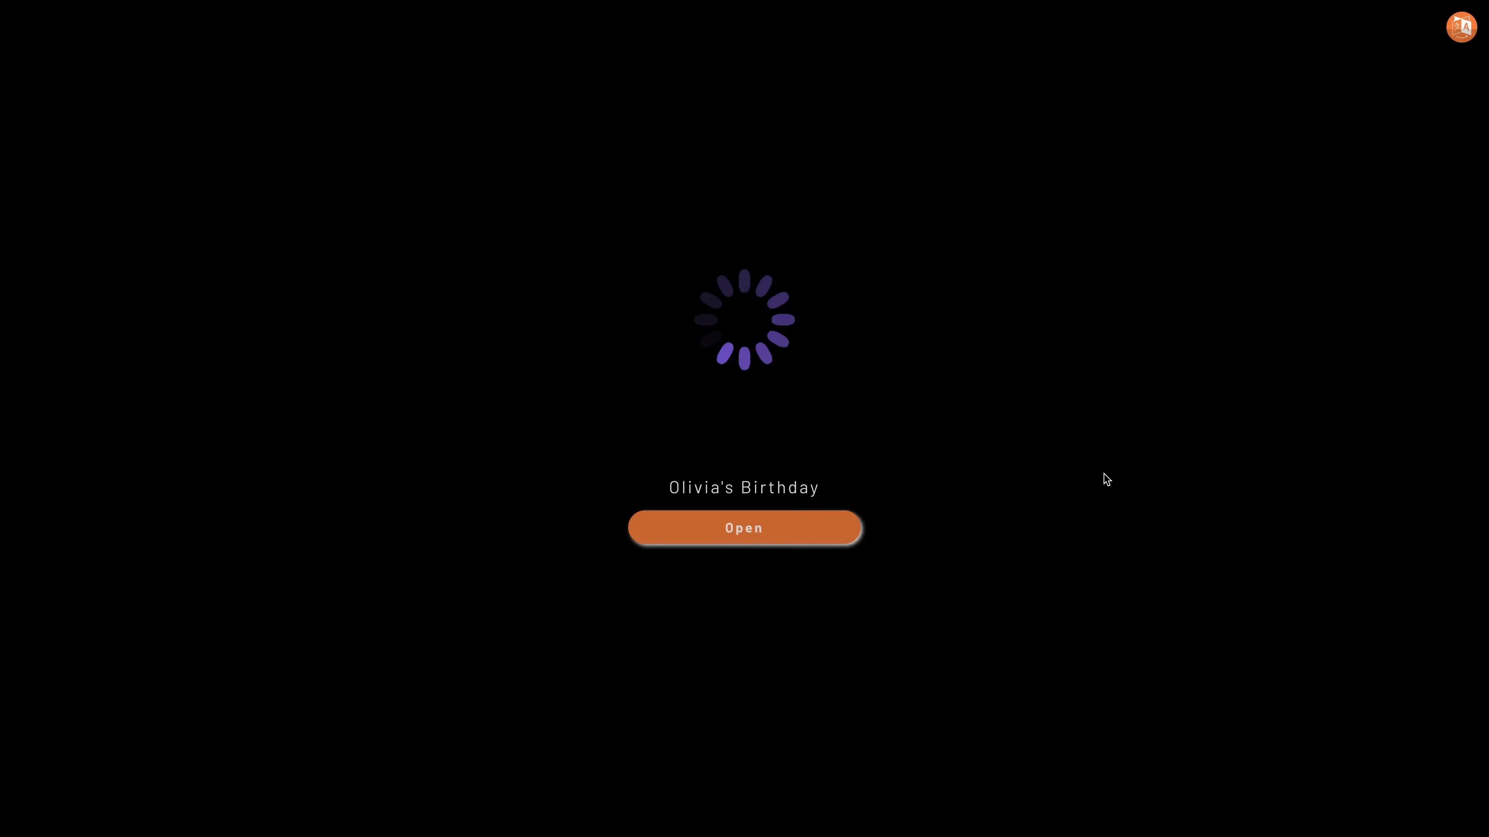
click(803, 530)
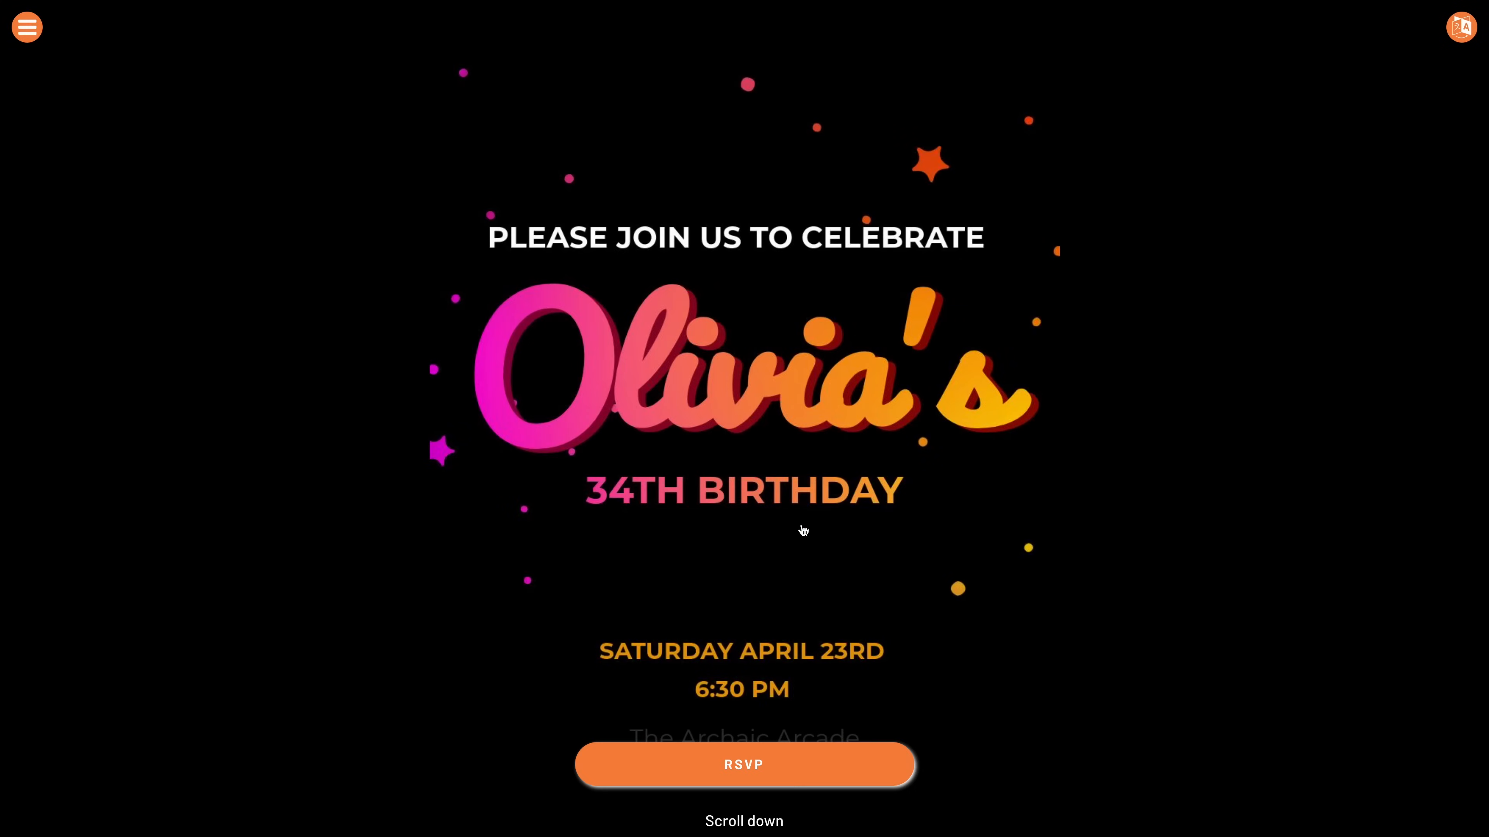
scroll(811, 530, down, 7)
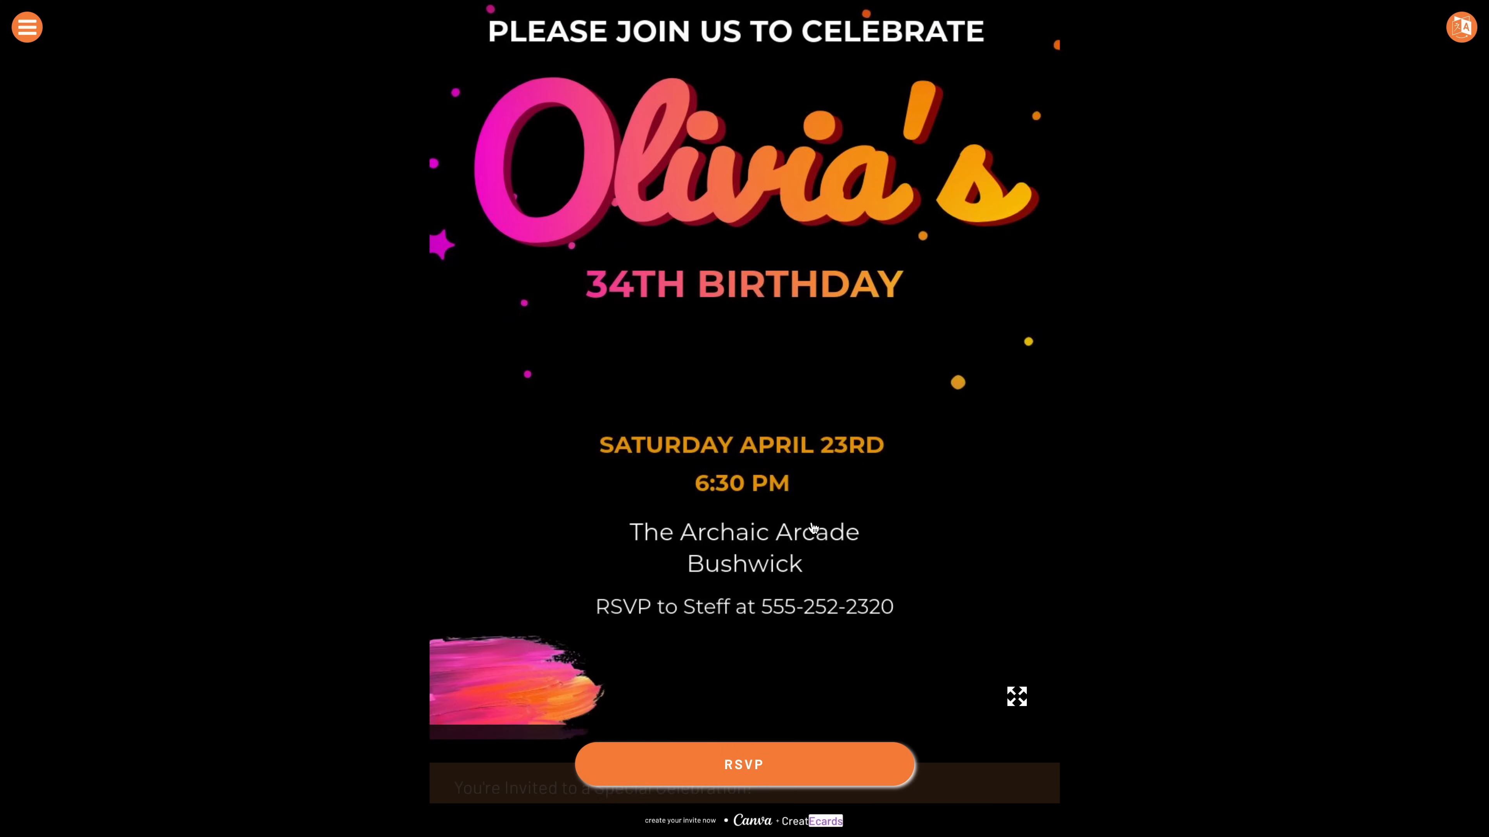
scroll(813, 532, down, 8)
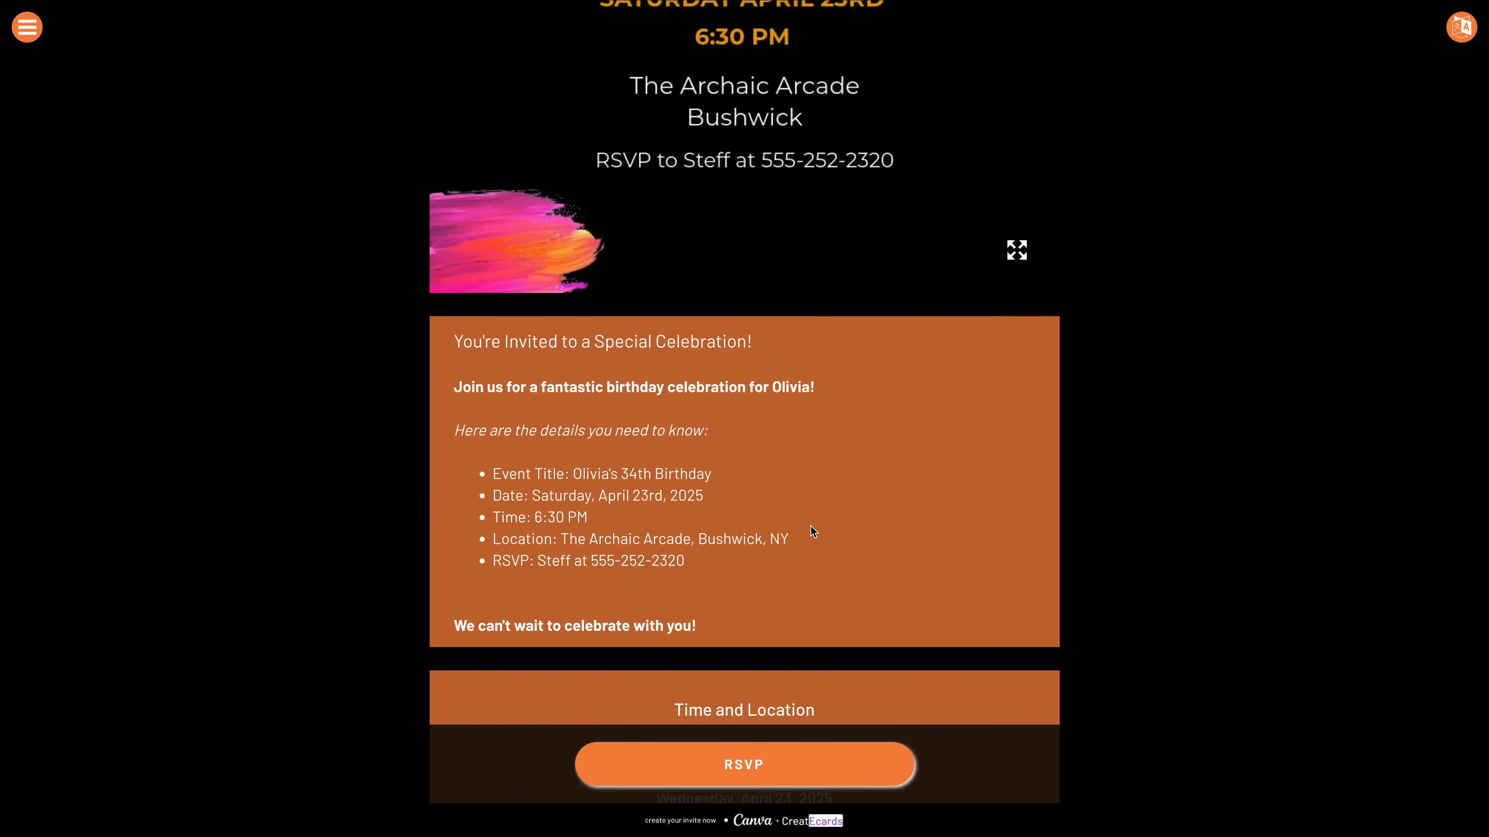
scroll(808, 523, down, 5)
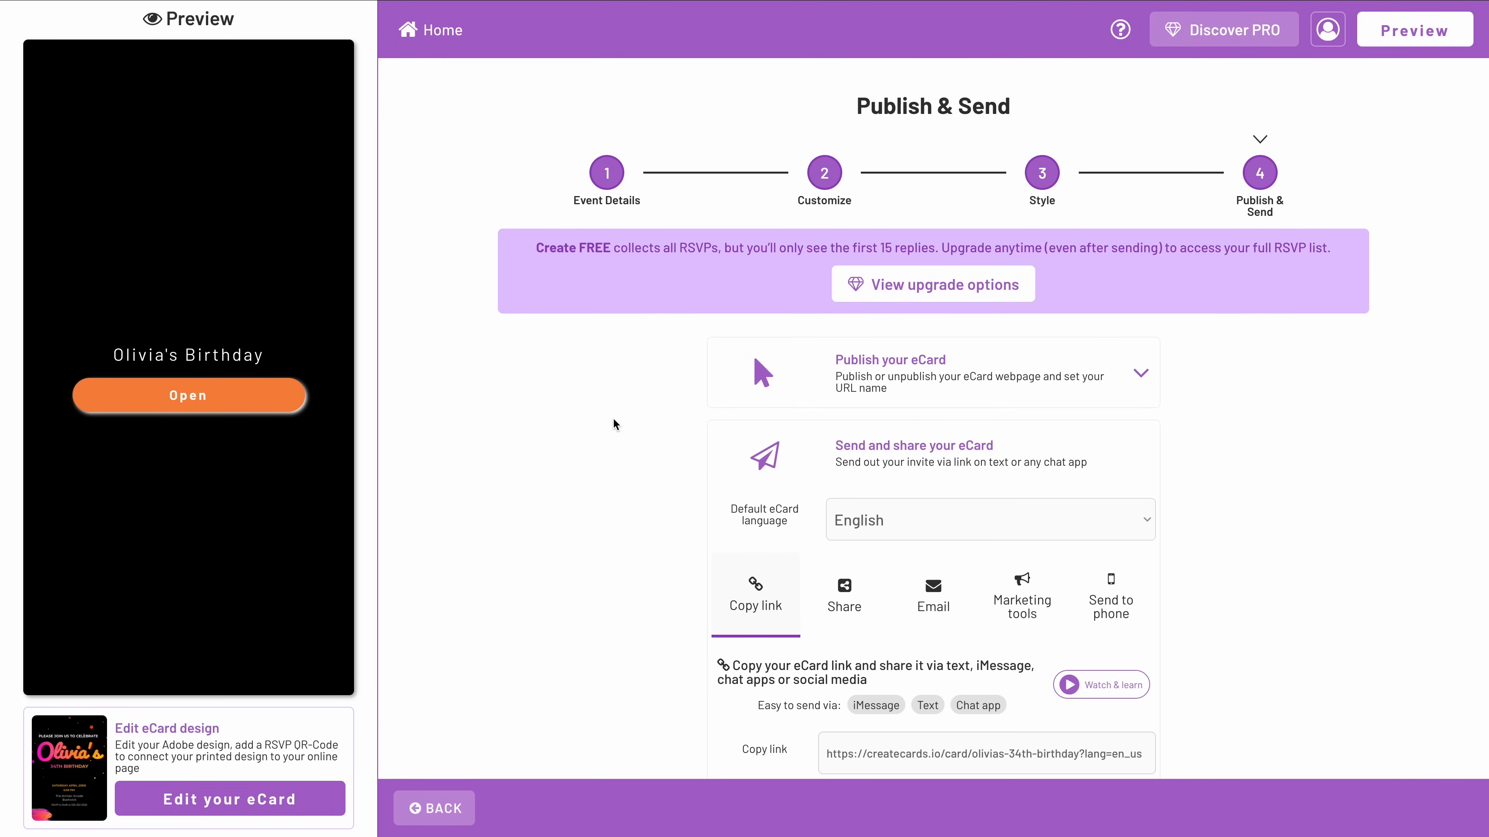
scroll(609, 426, down, 5)
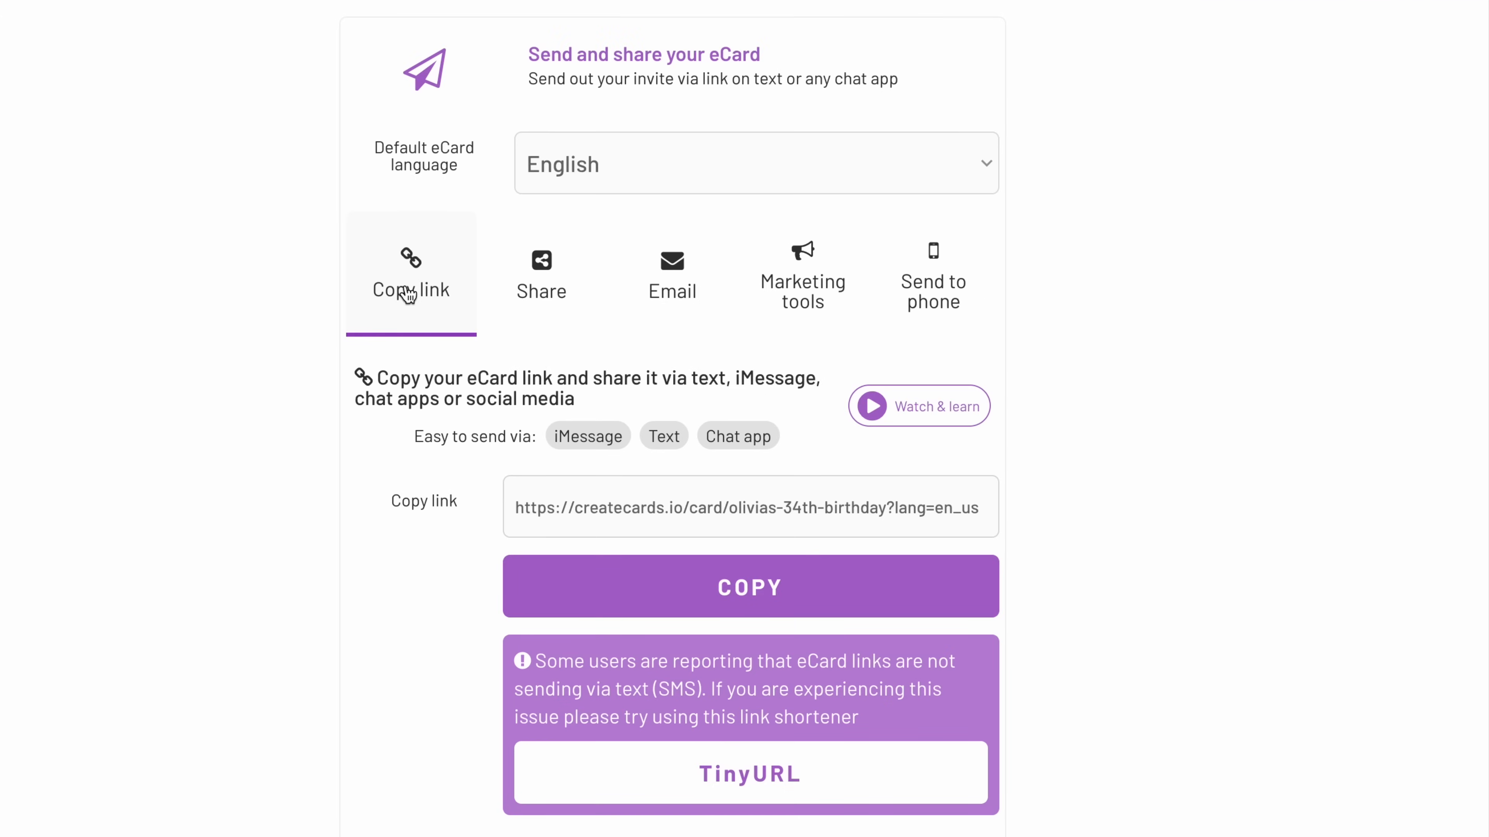
Copy the eCard link and check the options for sharing the invitation by device and by email.
click(724, 585)
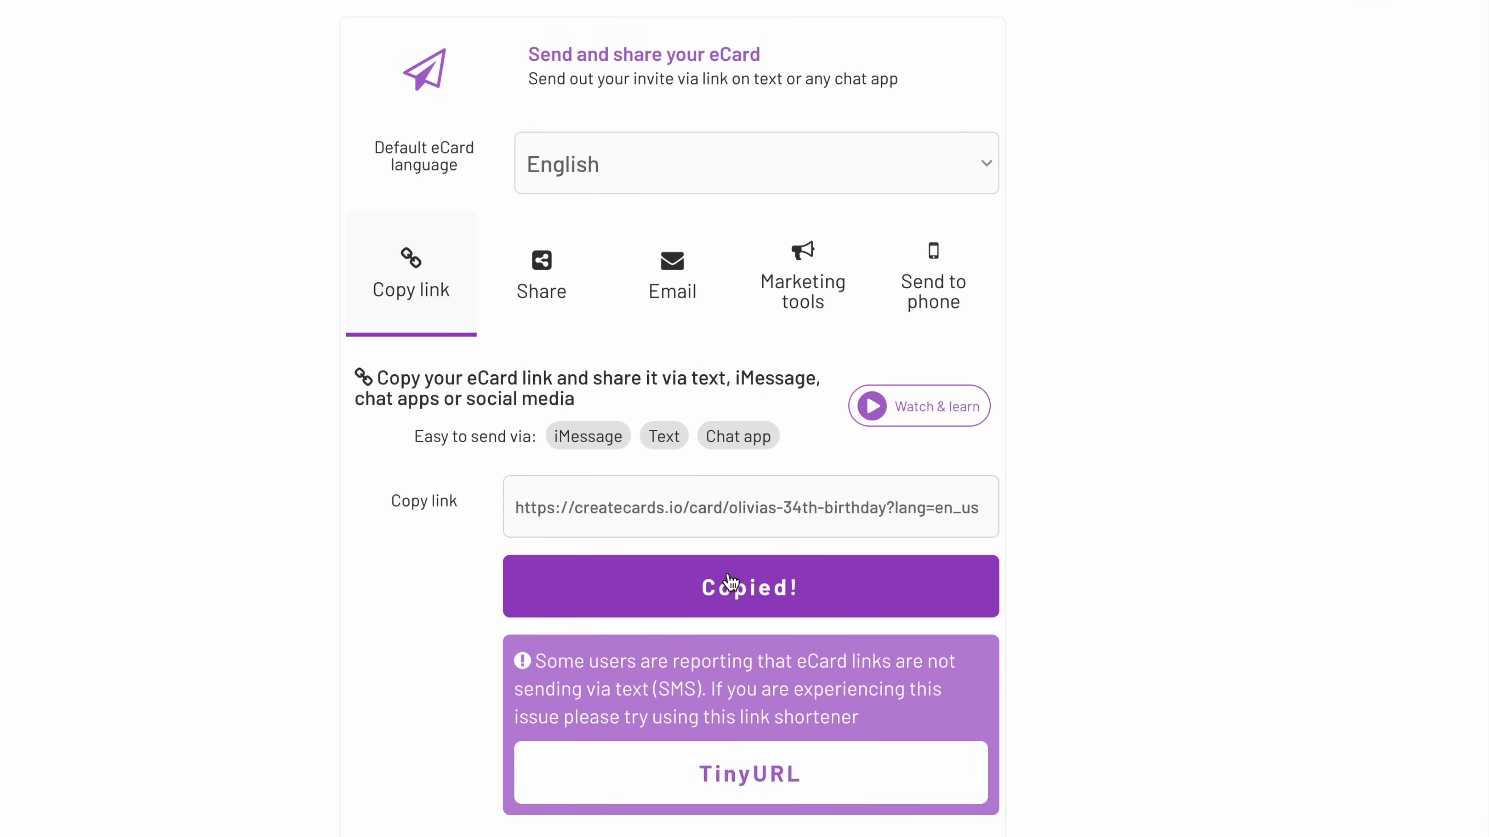
click(523, 300)
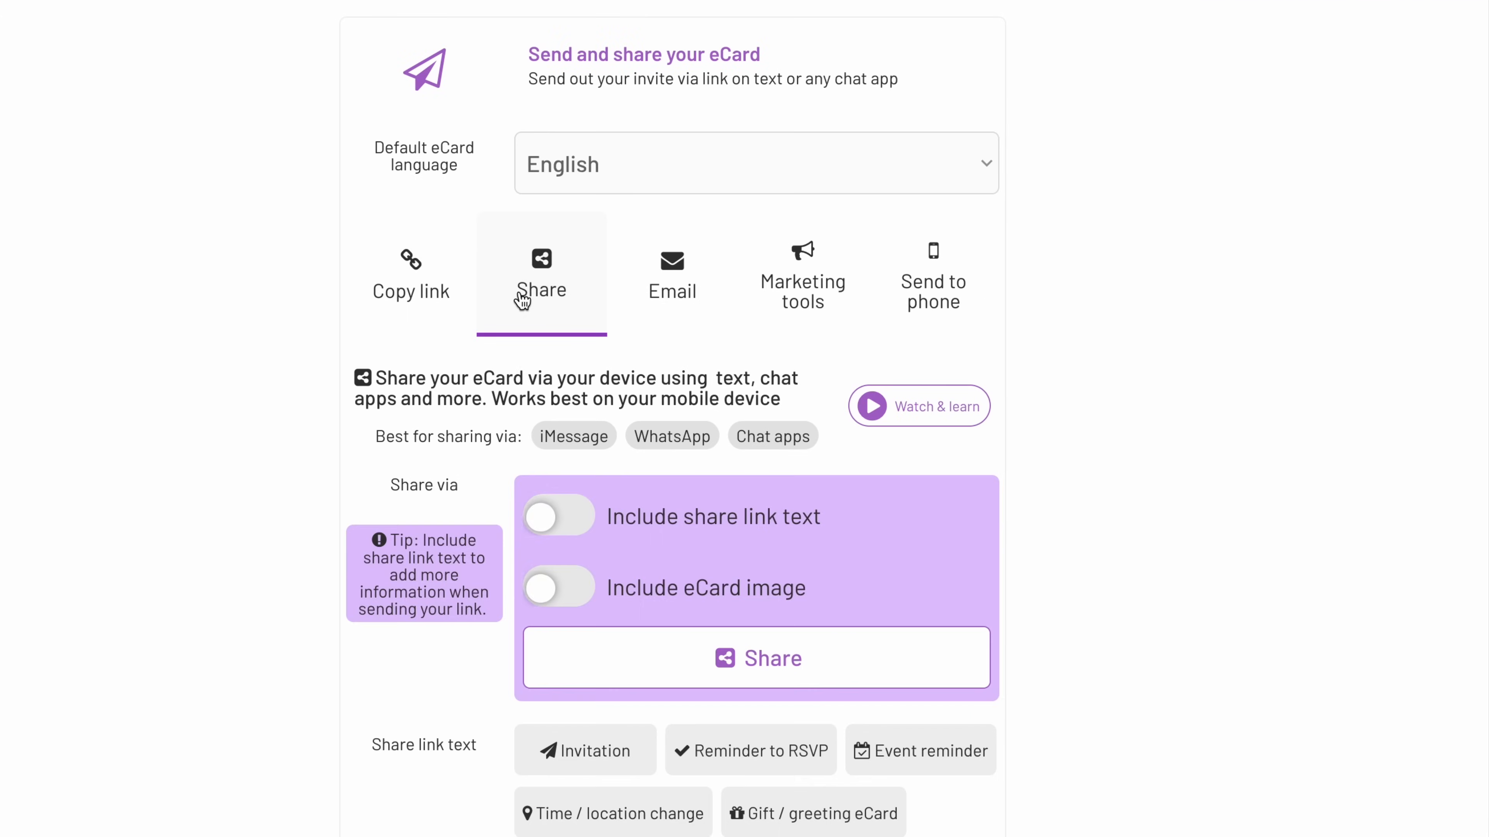
scroll(939, 545, down, 2)
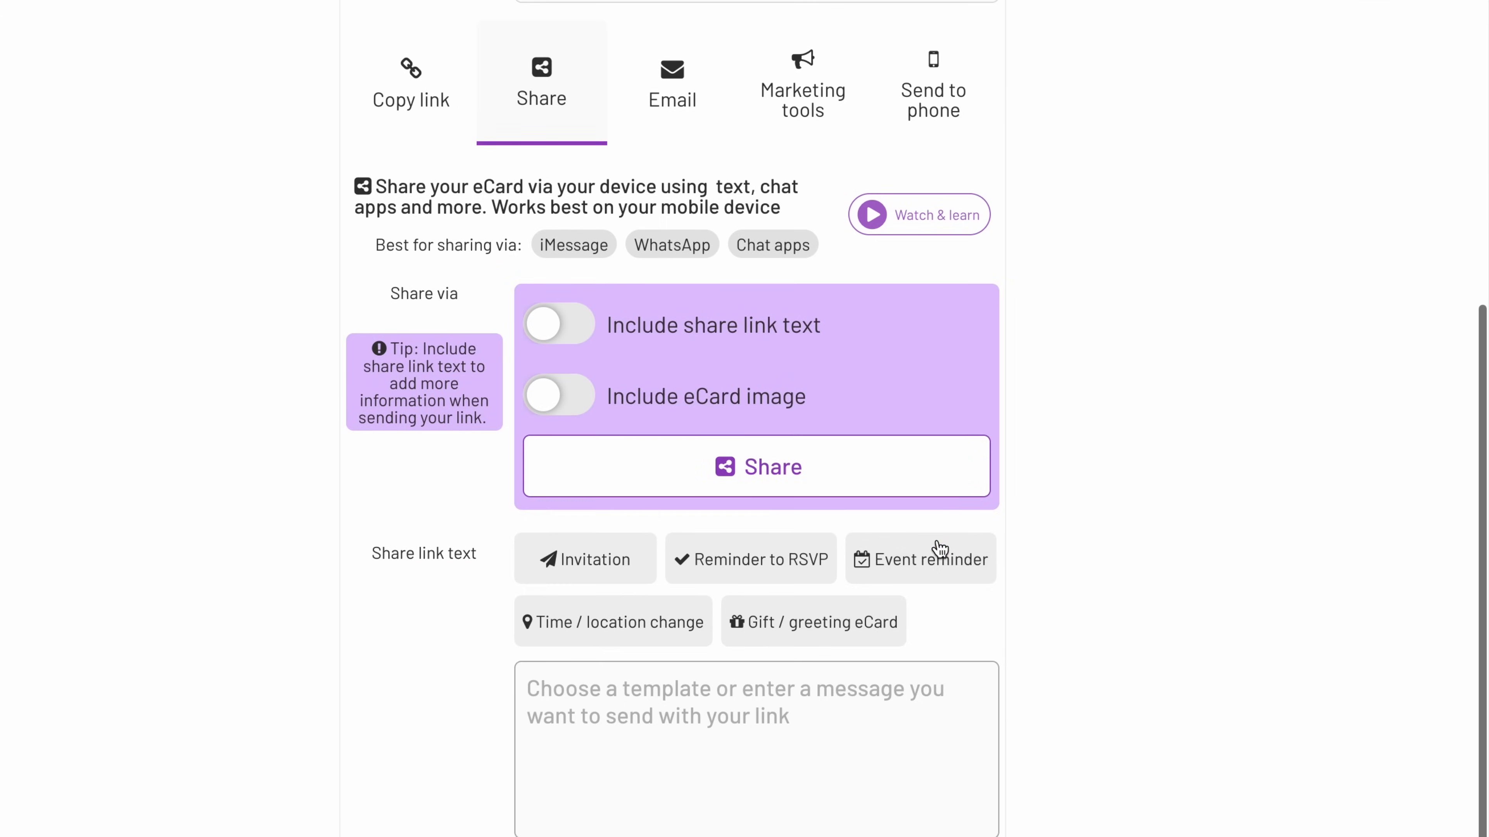
scroll(937, 548, up, 2)
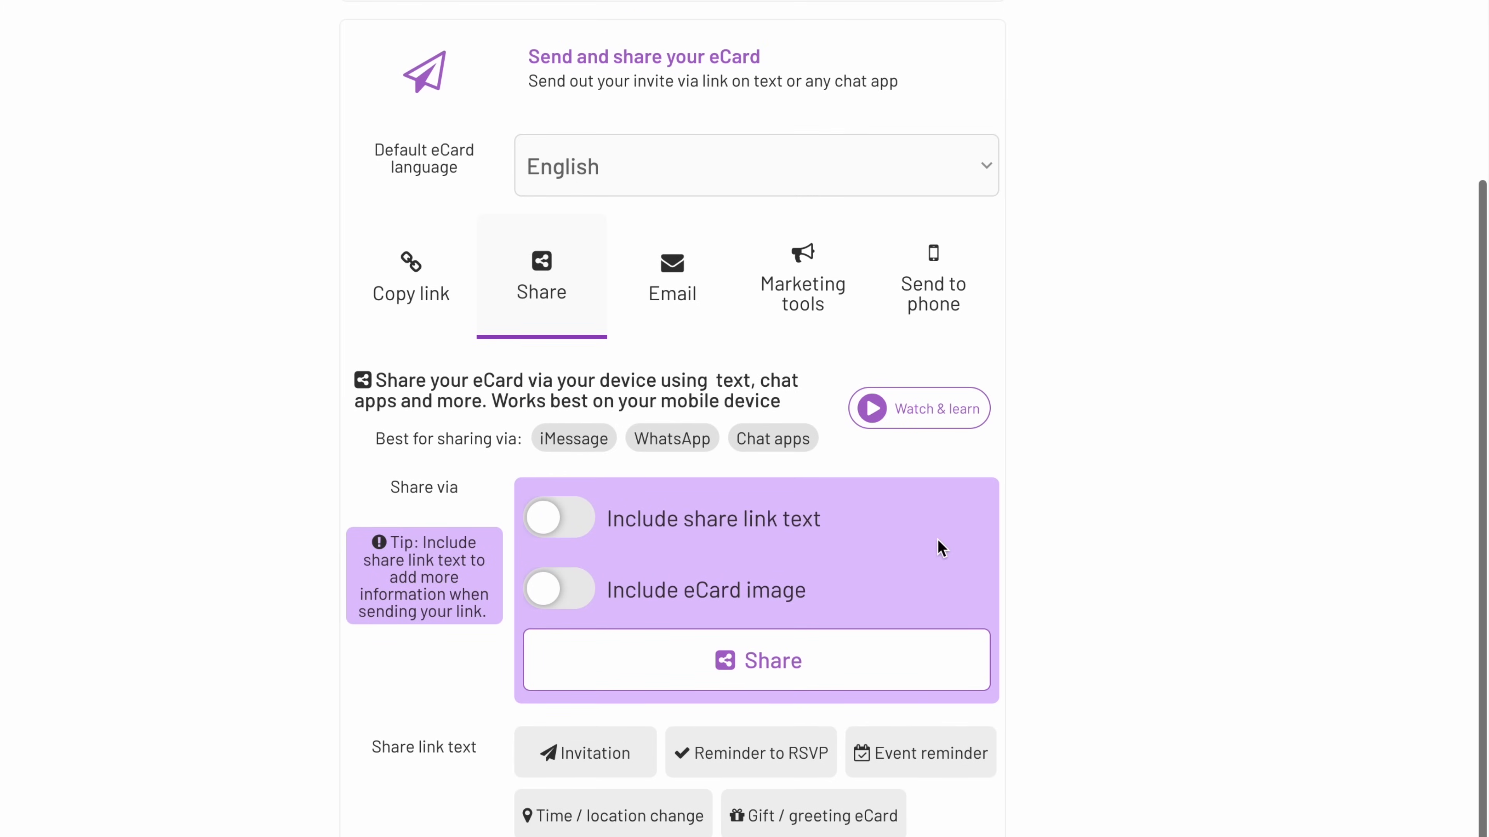
click(666, 286)
scroll(664, 276, up, 5)
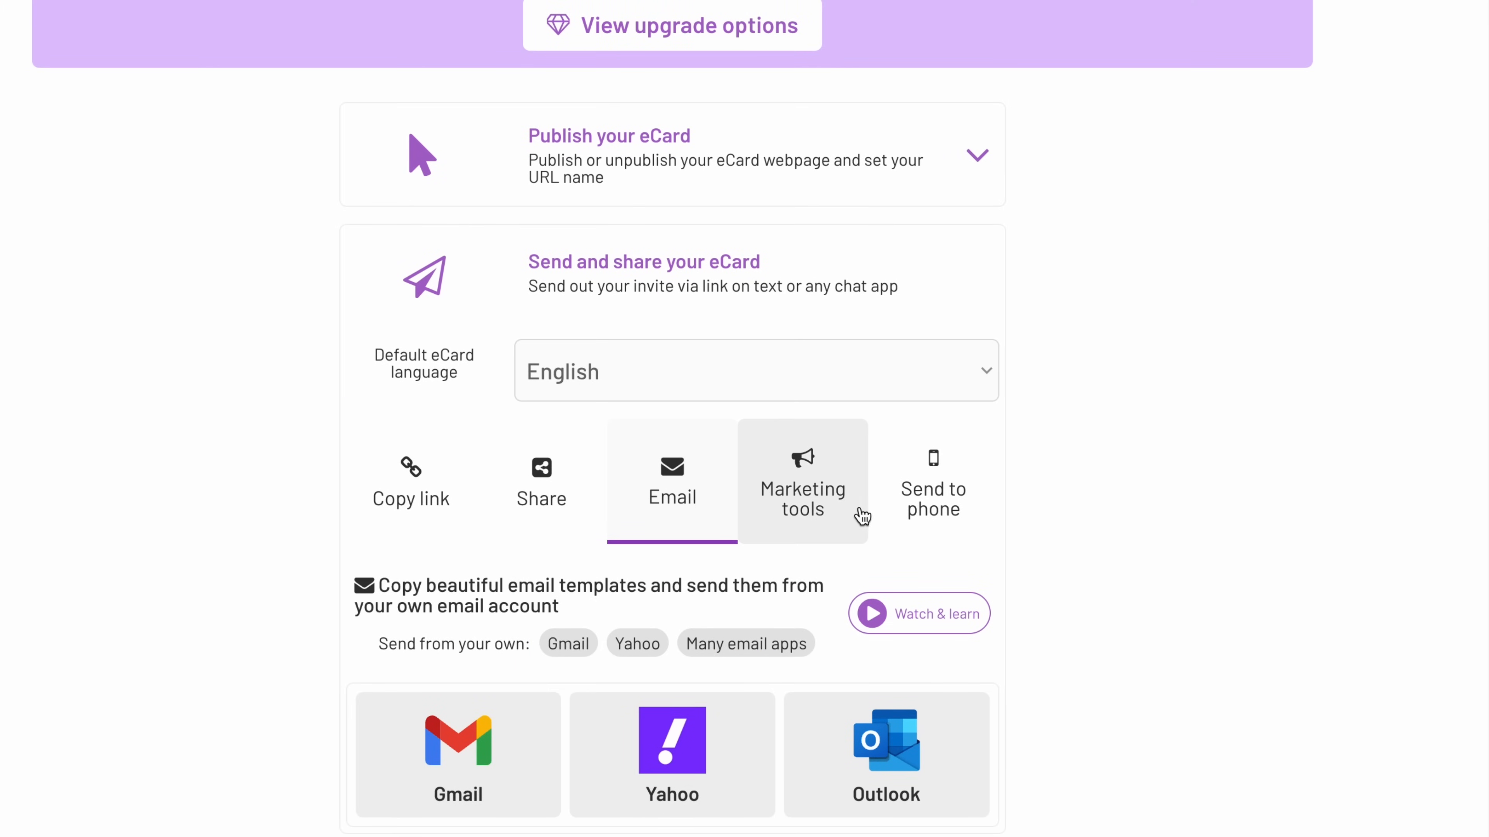
Examine the marketing email assets for the eCard, including its image, RSVP link, address, time and color styles.
click(839, 494)
scroll(833, 493, down, 8)
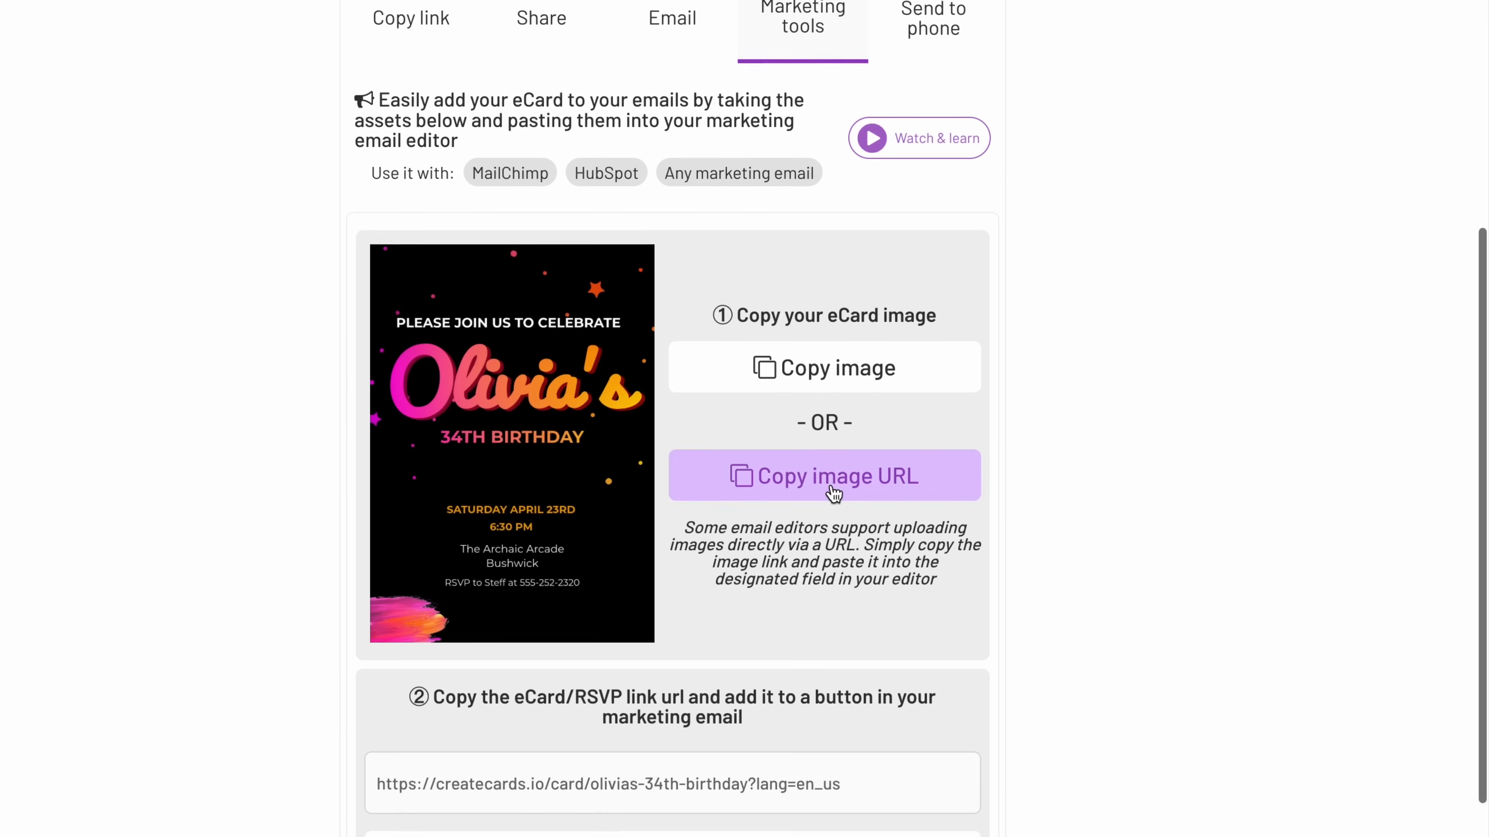
click(817, 363)
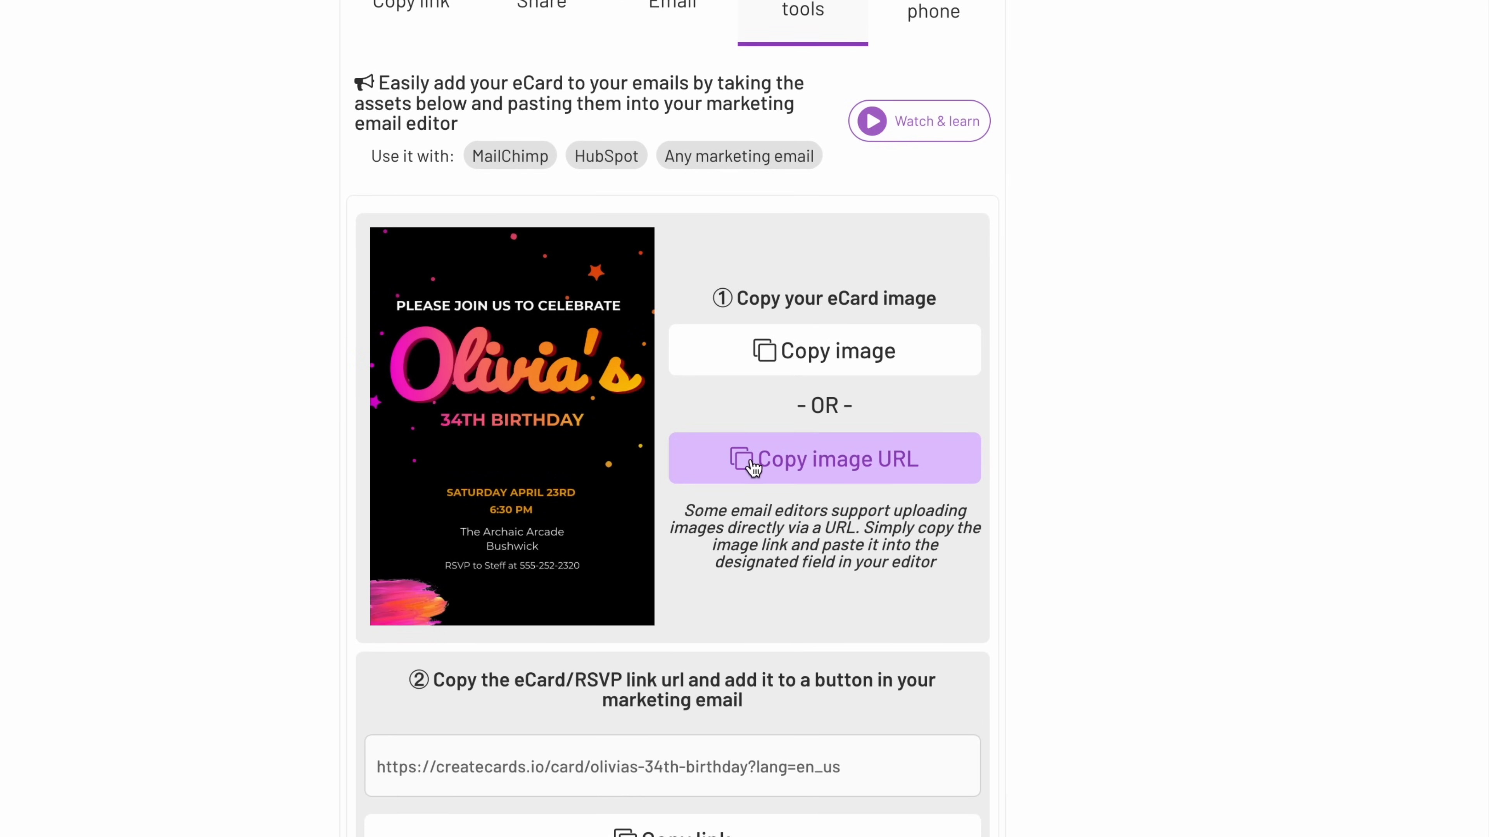
click(845, 481)
scroll(1058, 478, down, 8)
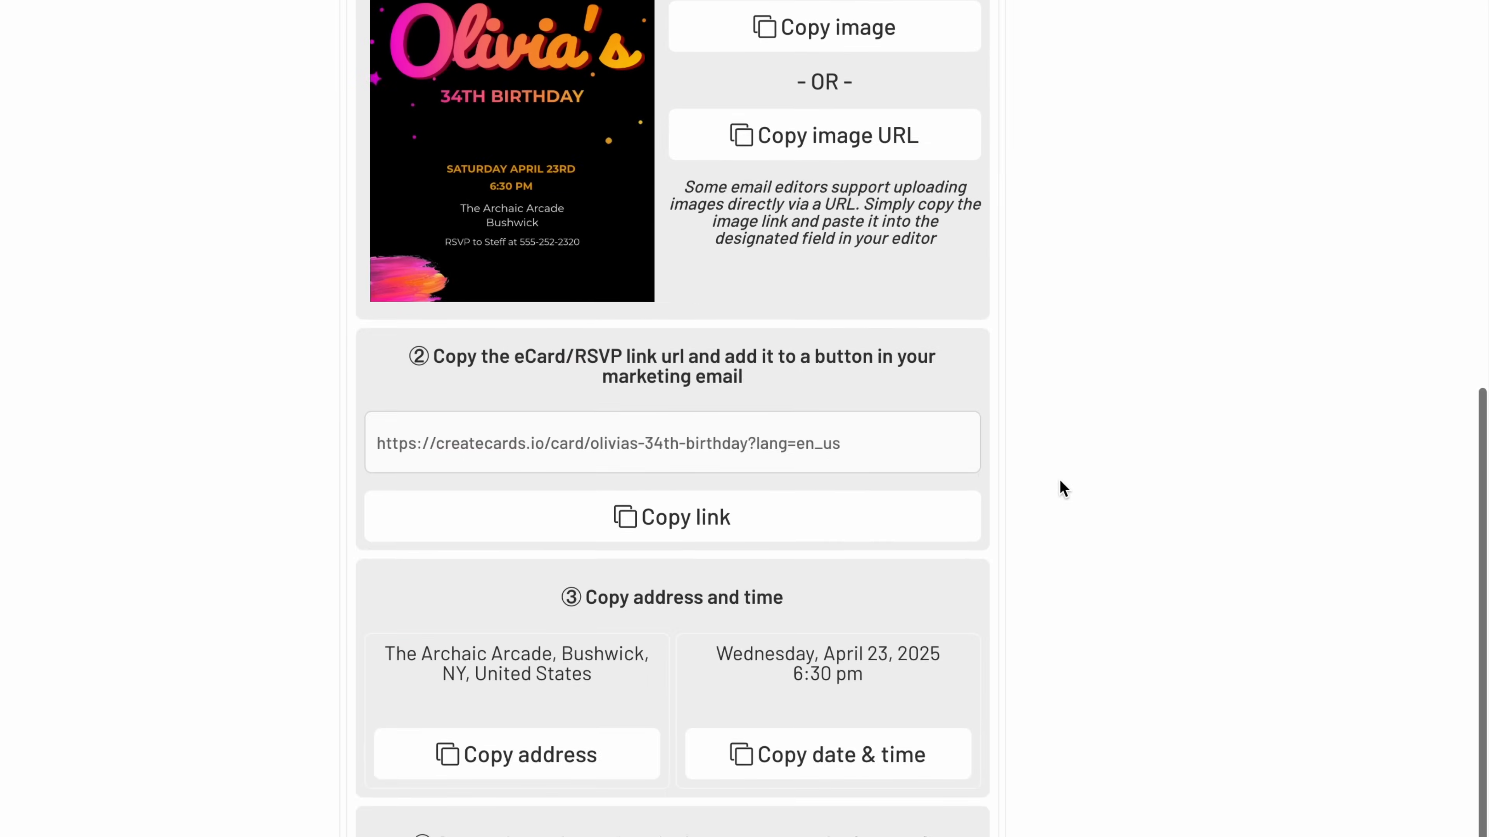
scroll(1058, 483, down, 2)
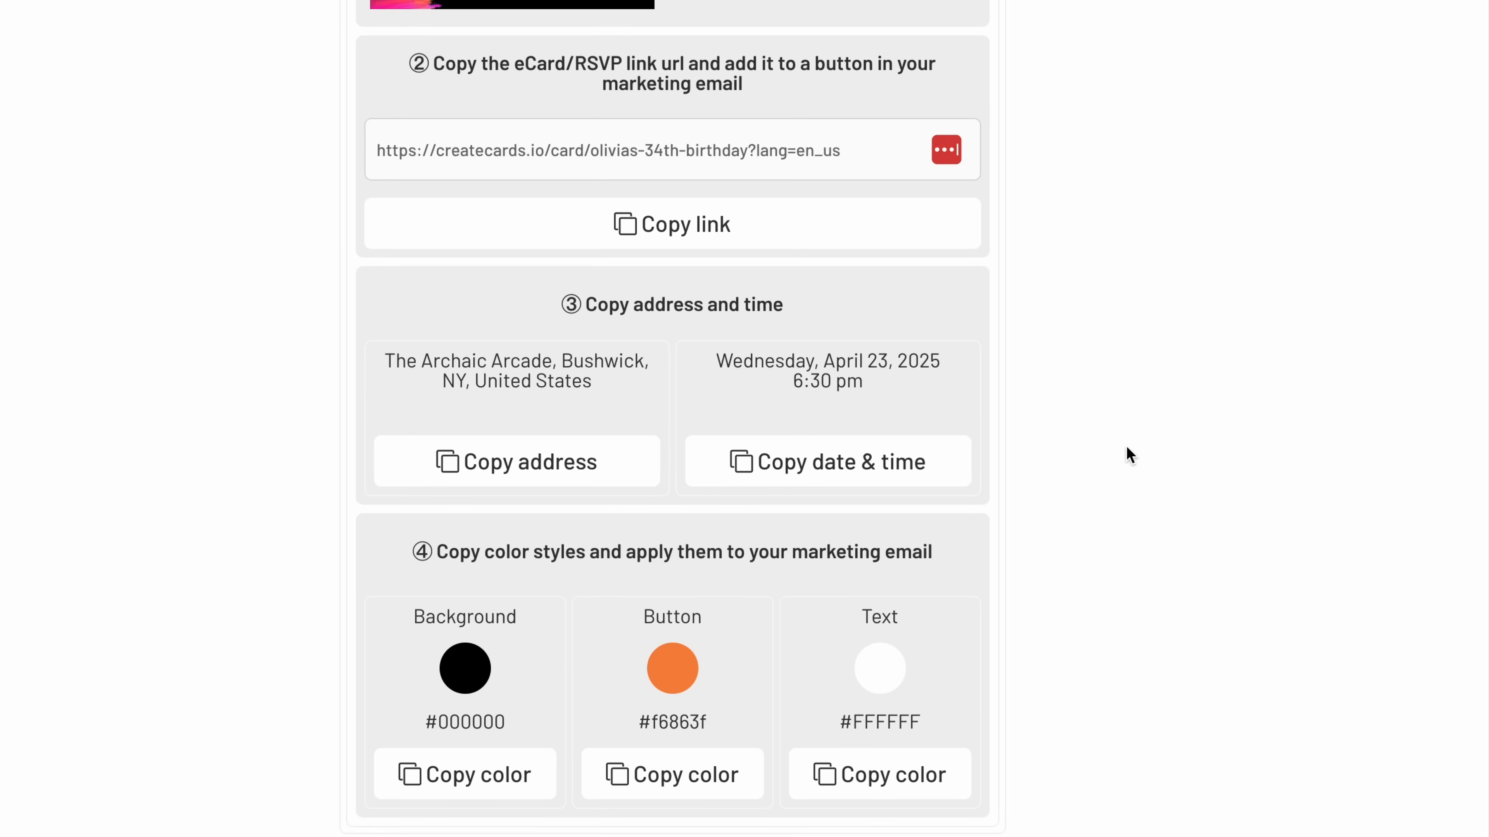
scroll(1119, 420, up, 15)
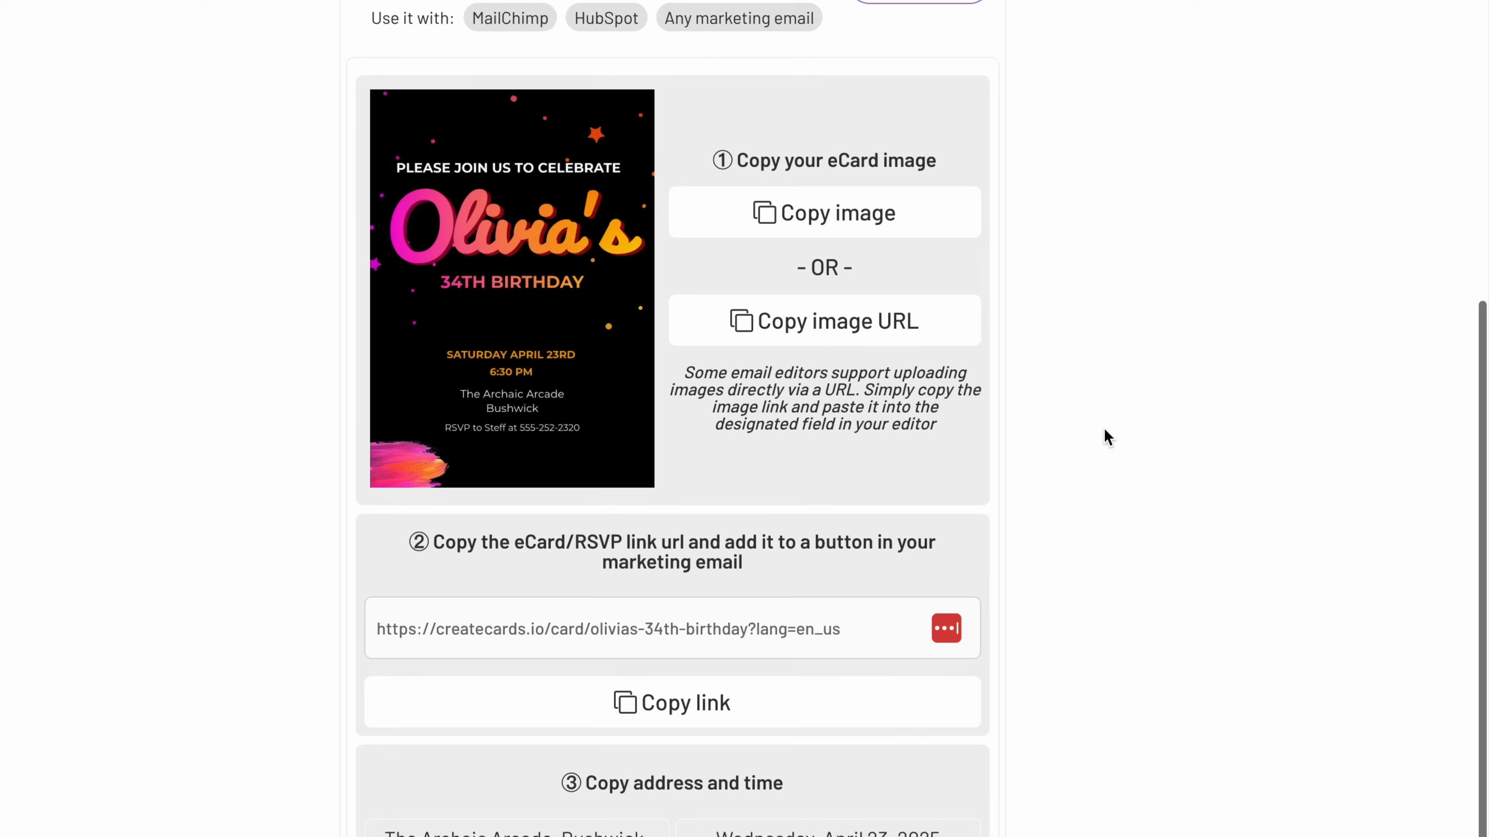
scroll(1103, 434, up, 2)
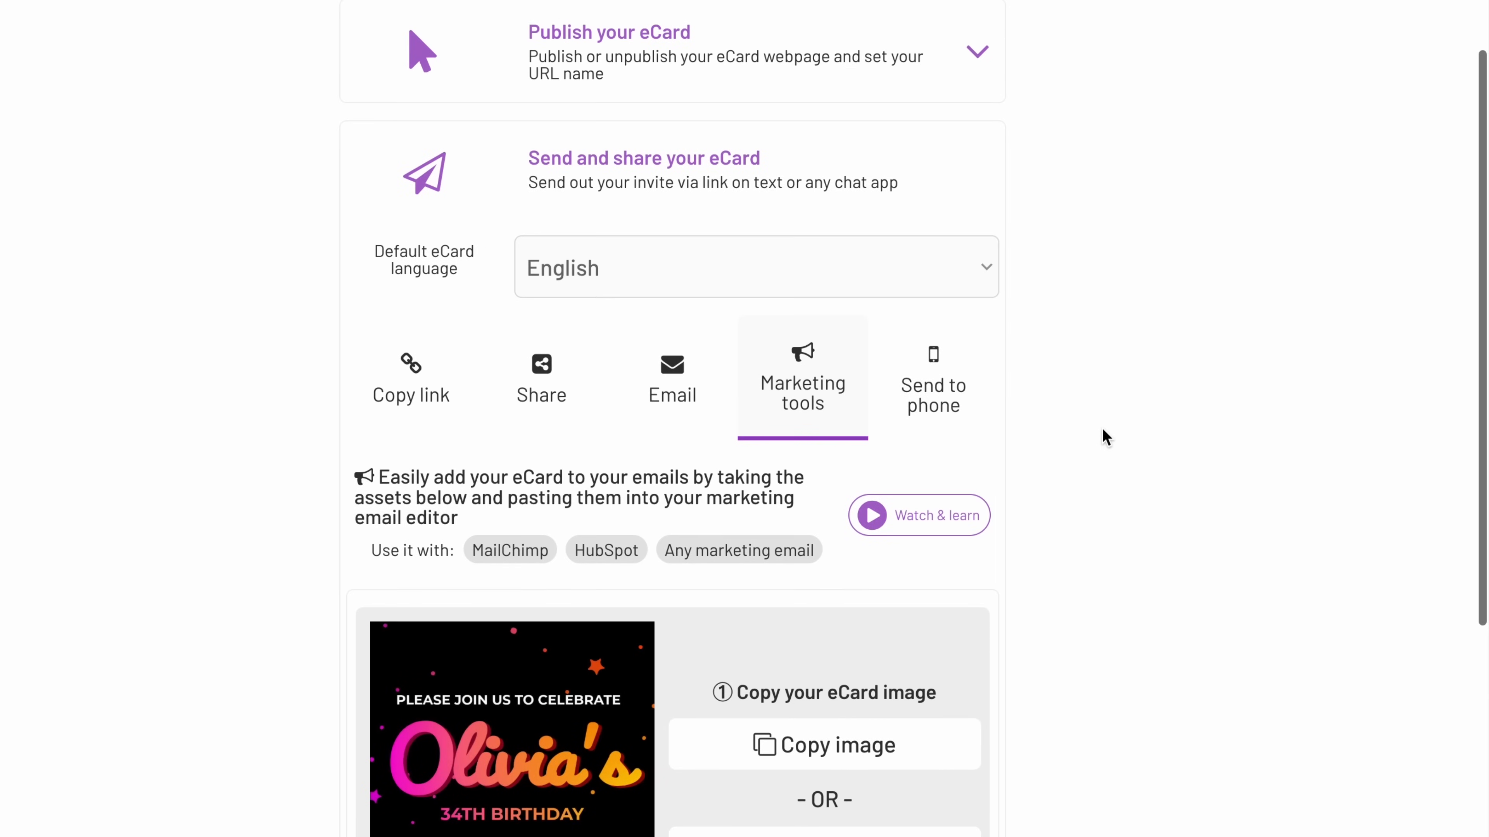
Check the QR code for accessing the invitation's sending options on a phone.
click(901, 402)
scroll(1060, 522, down, 2)
scroll(1062, 528, down, 1)
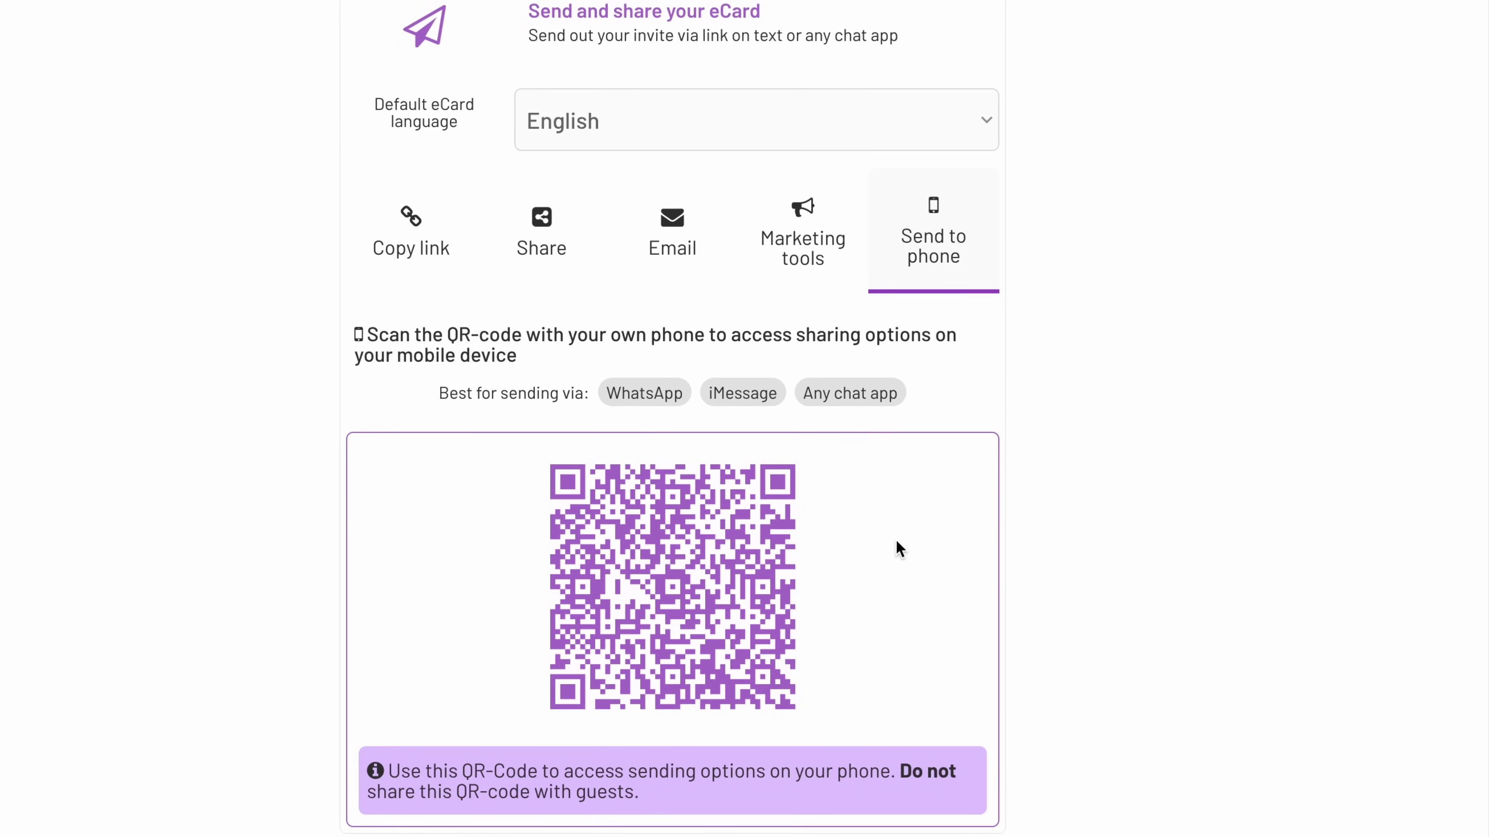
scroll(1070, 396, up, 3)
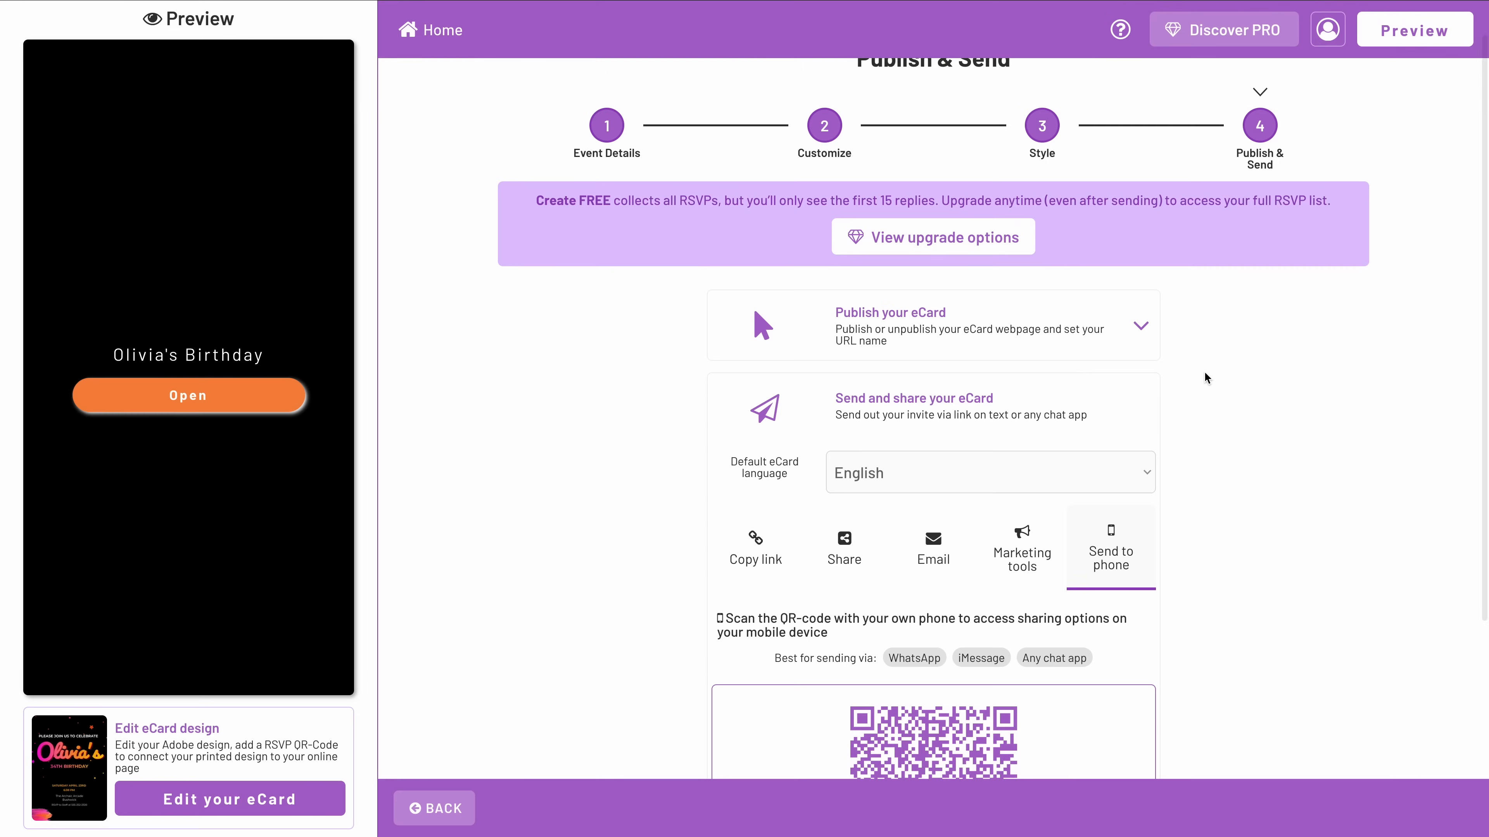
scroll(1204, 373, down, 3)
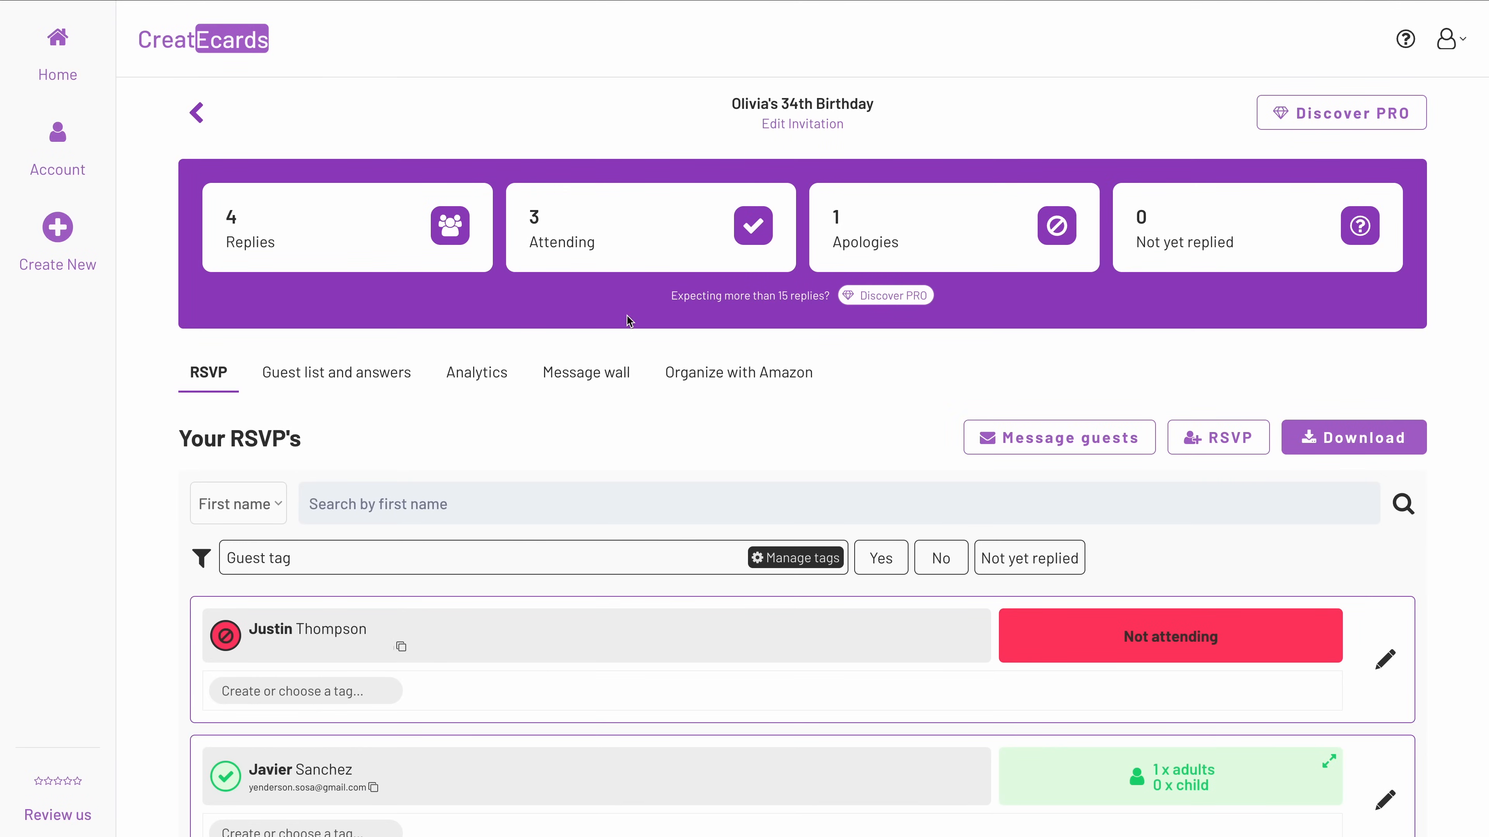
Review the guests' RSVP replies on the event dashboard and check the option for adding an RSVP manually.
scroll(629, 321, down, 6)
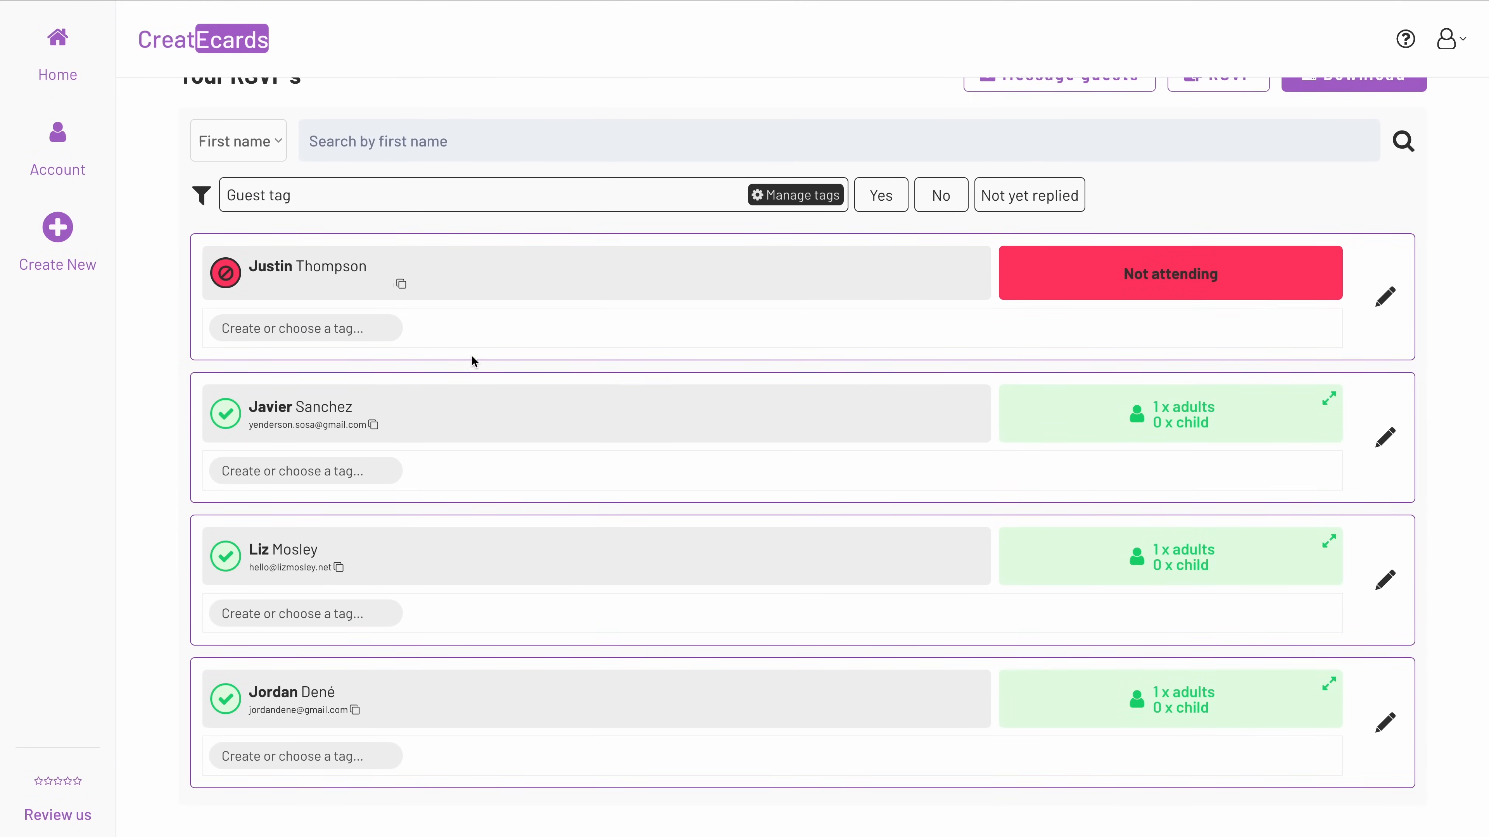
scroll(475, 366, up, 6)
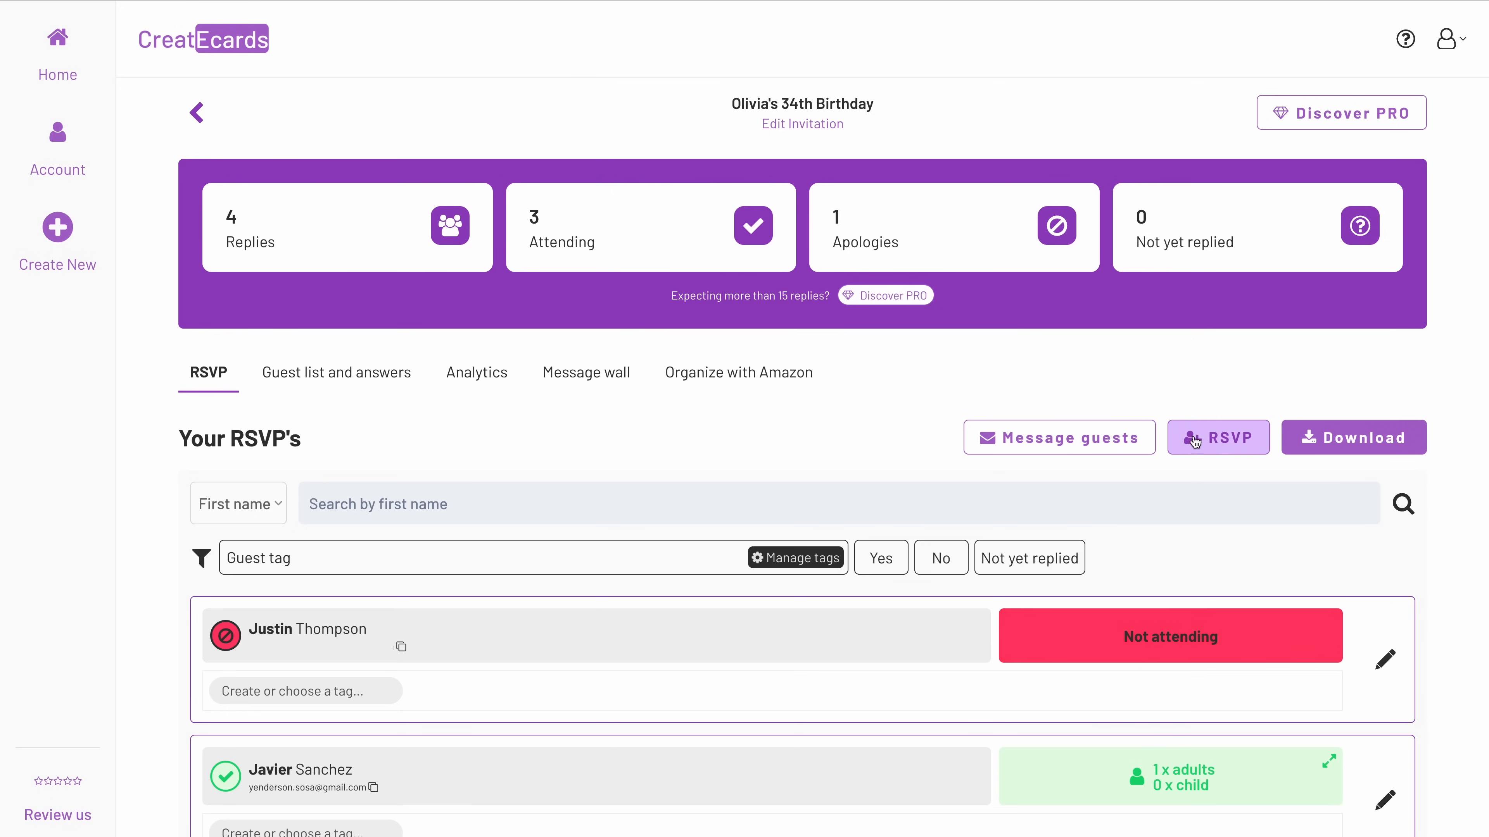
click(1241, 452)
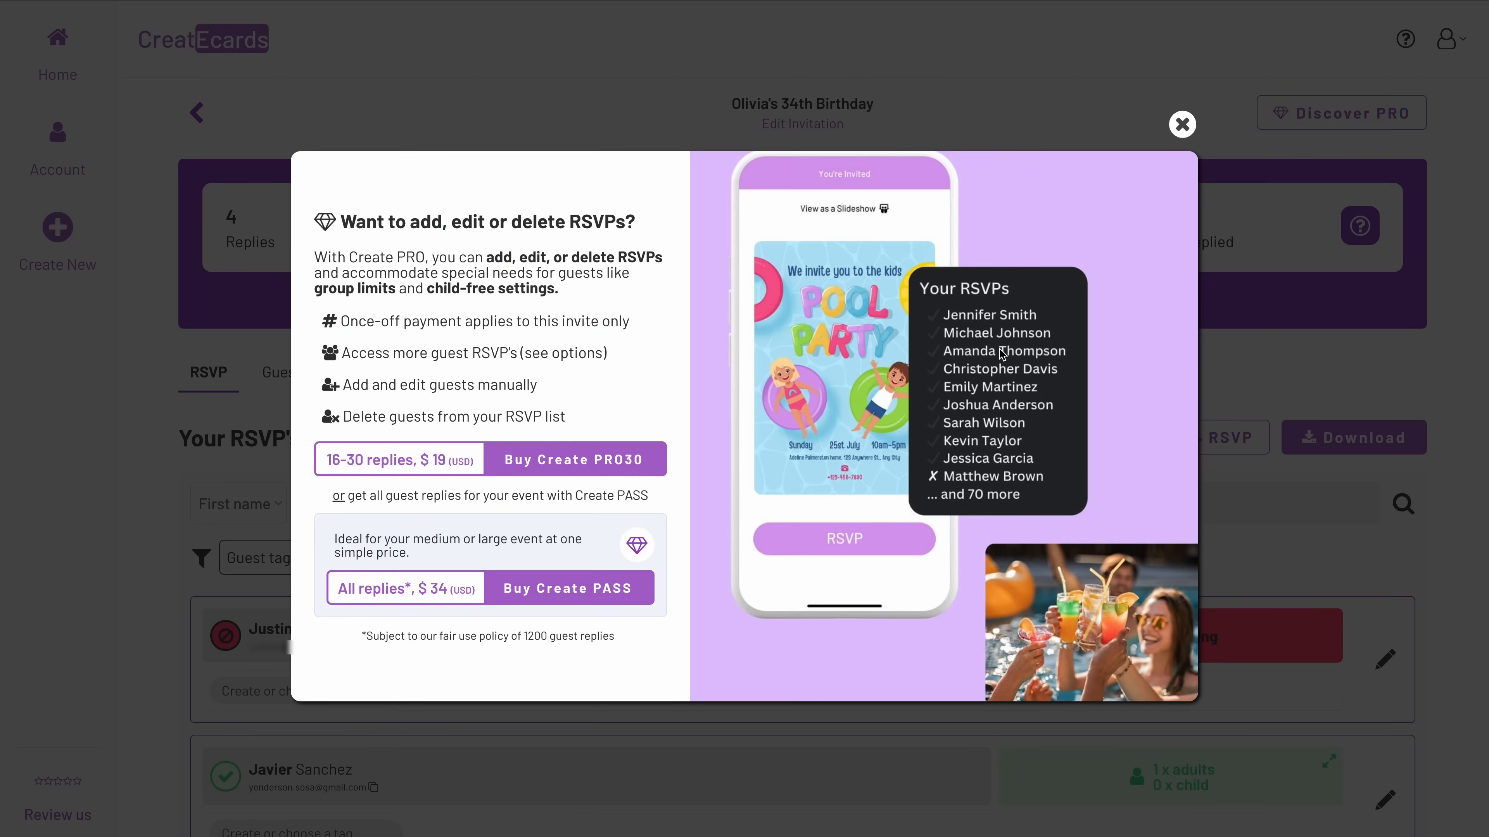
click(1182, 124)
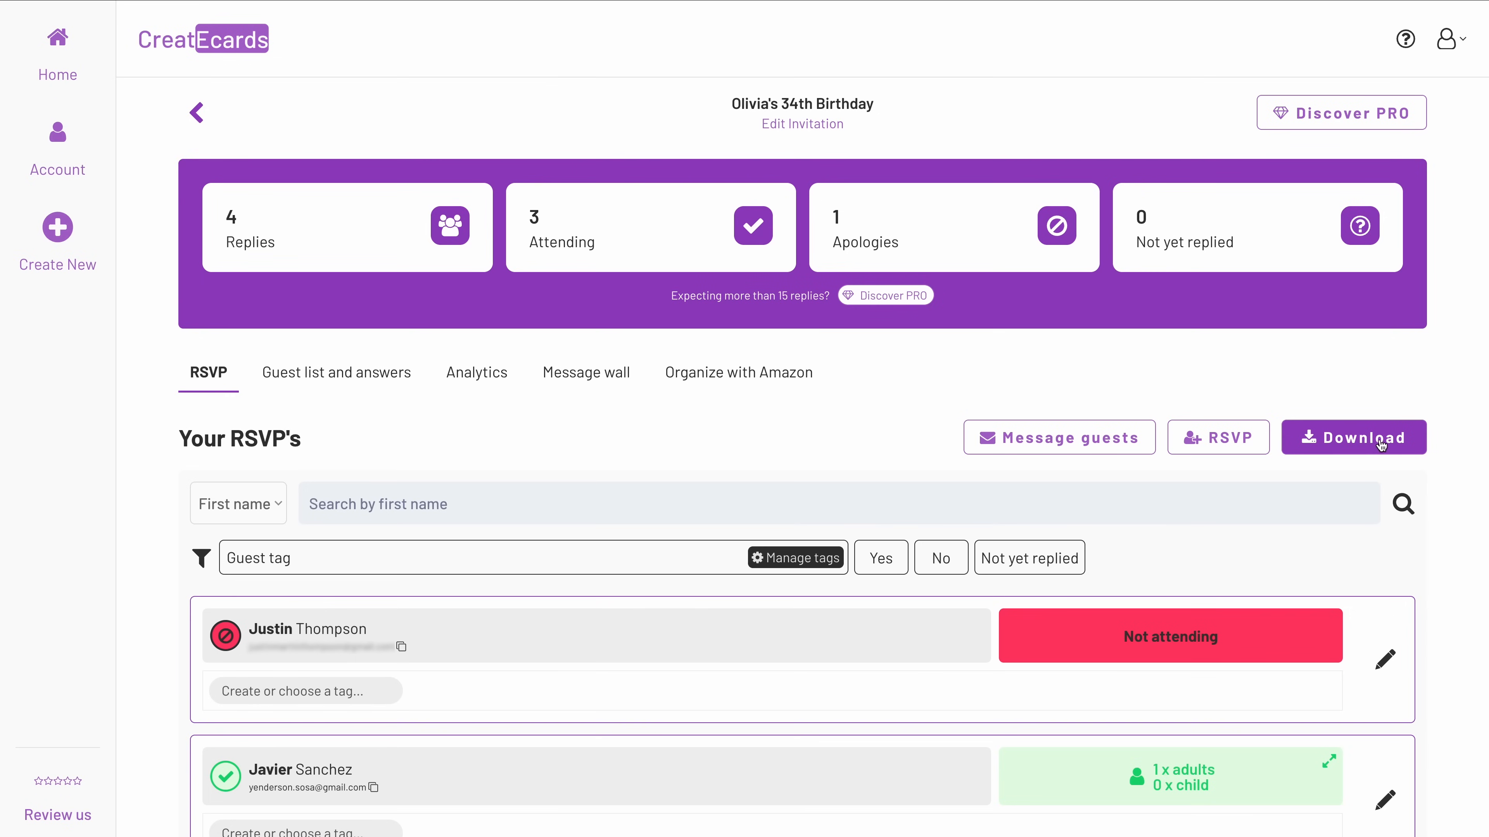
scroll(1383, 444, down, 1)
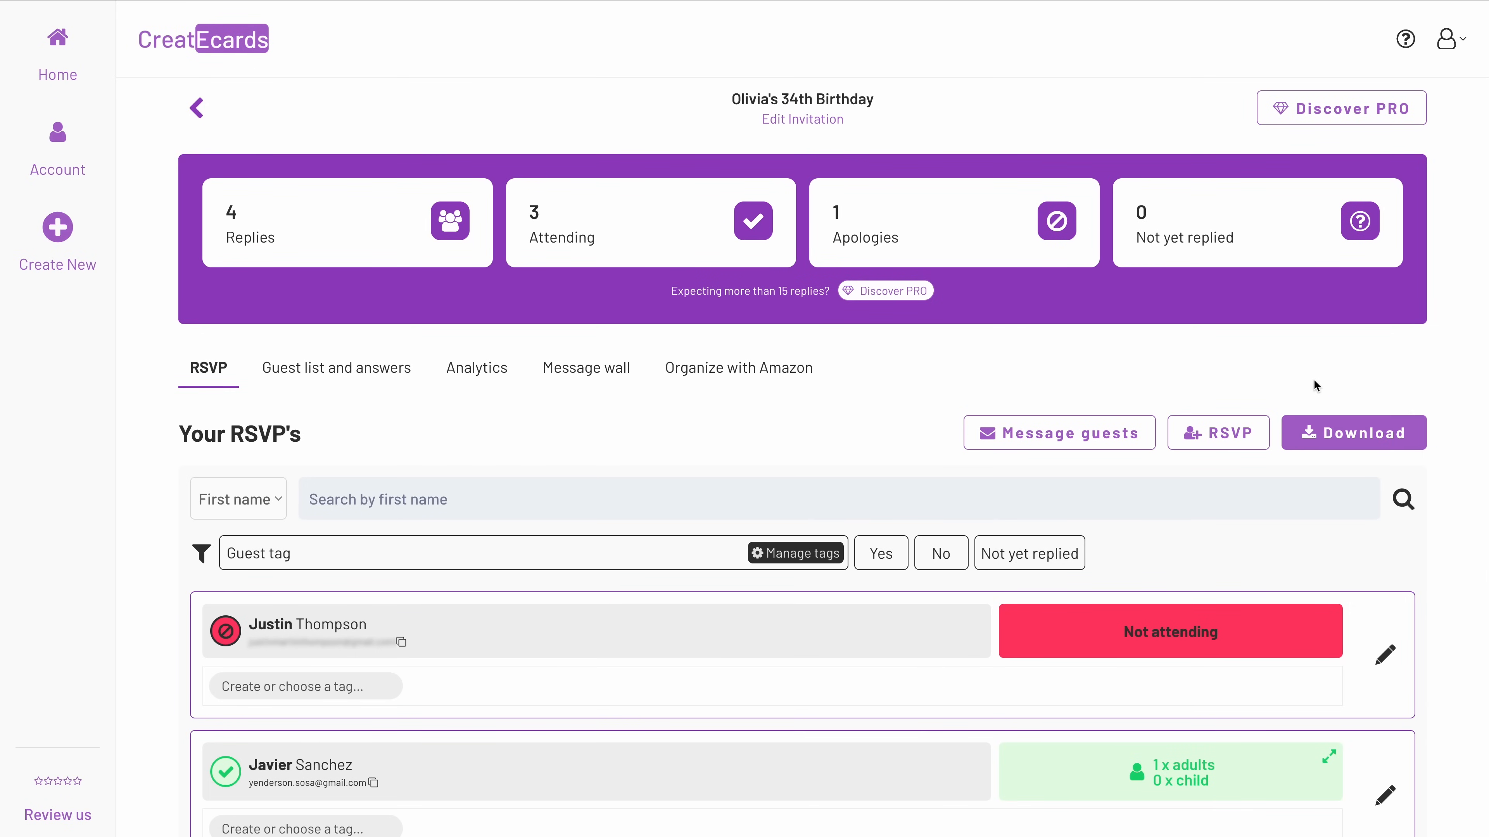
Look through the event's guest answers, analytics, message wall and Amazon party supplies.
click(321, 377)
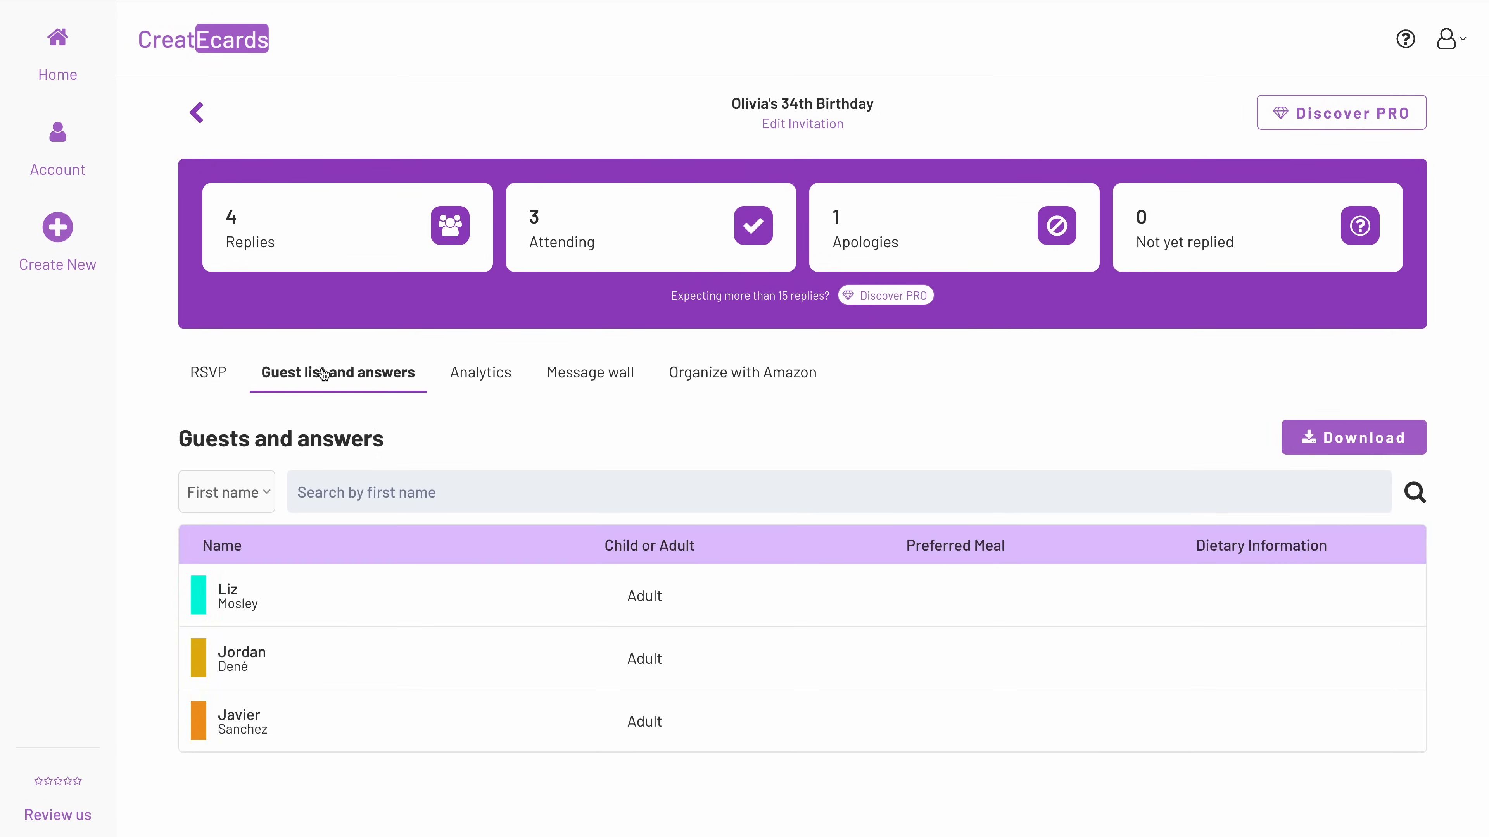
click(519, 381)
scroll(792, 548, down, 3)
scroll(791, 549, up, 3)
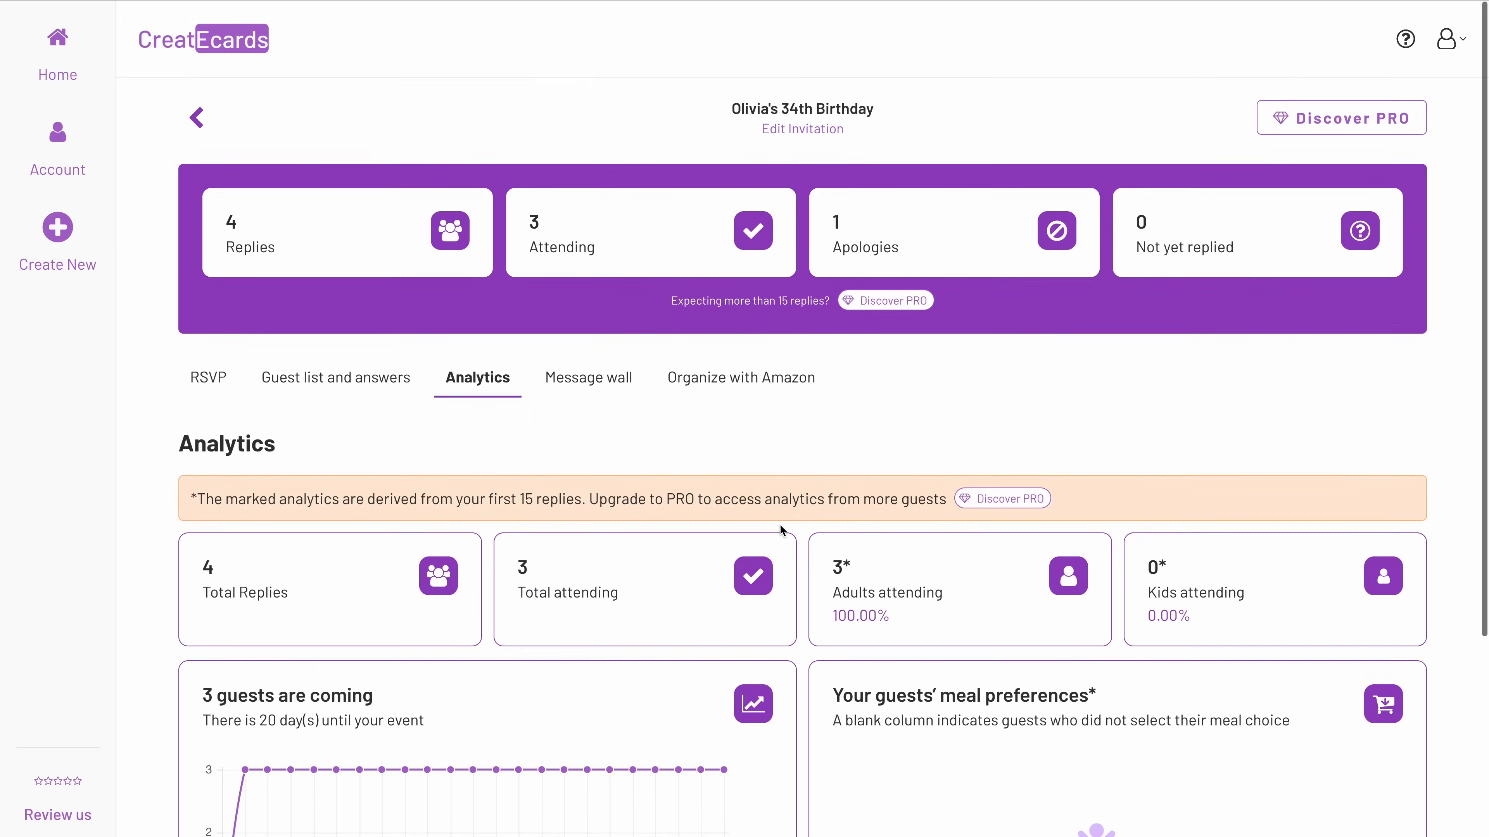
click(608, 374)
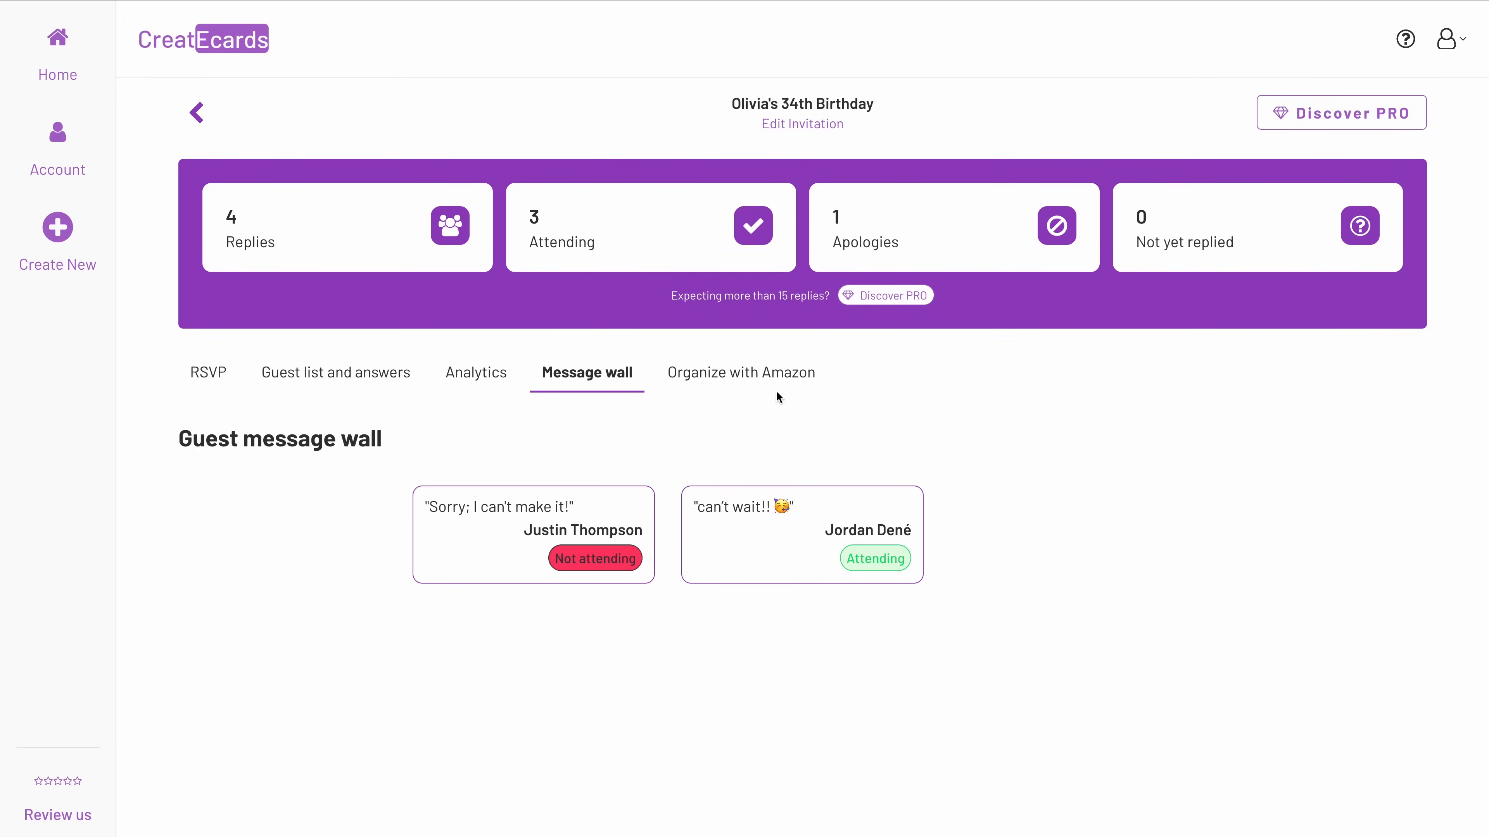
click(757, 377)
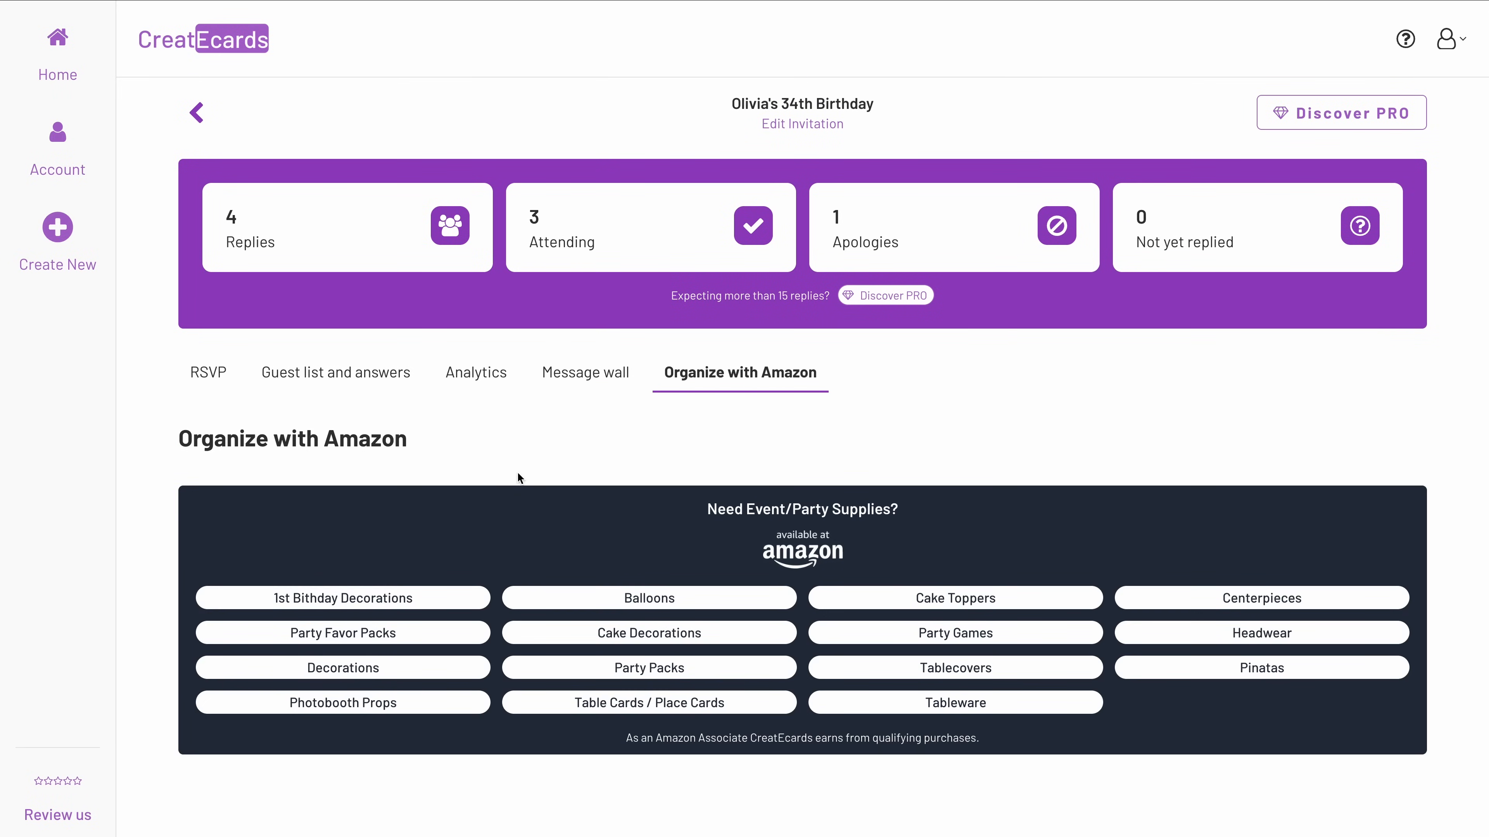
Return to the event's RSVP list and look over the replies again.
click(192, 378)
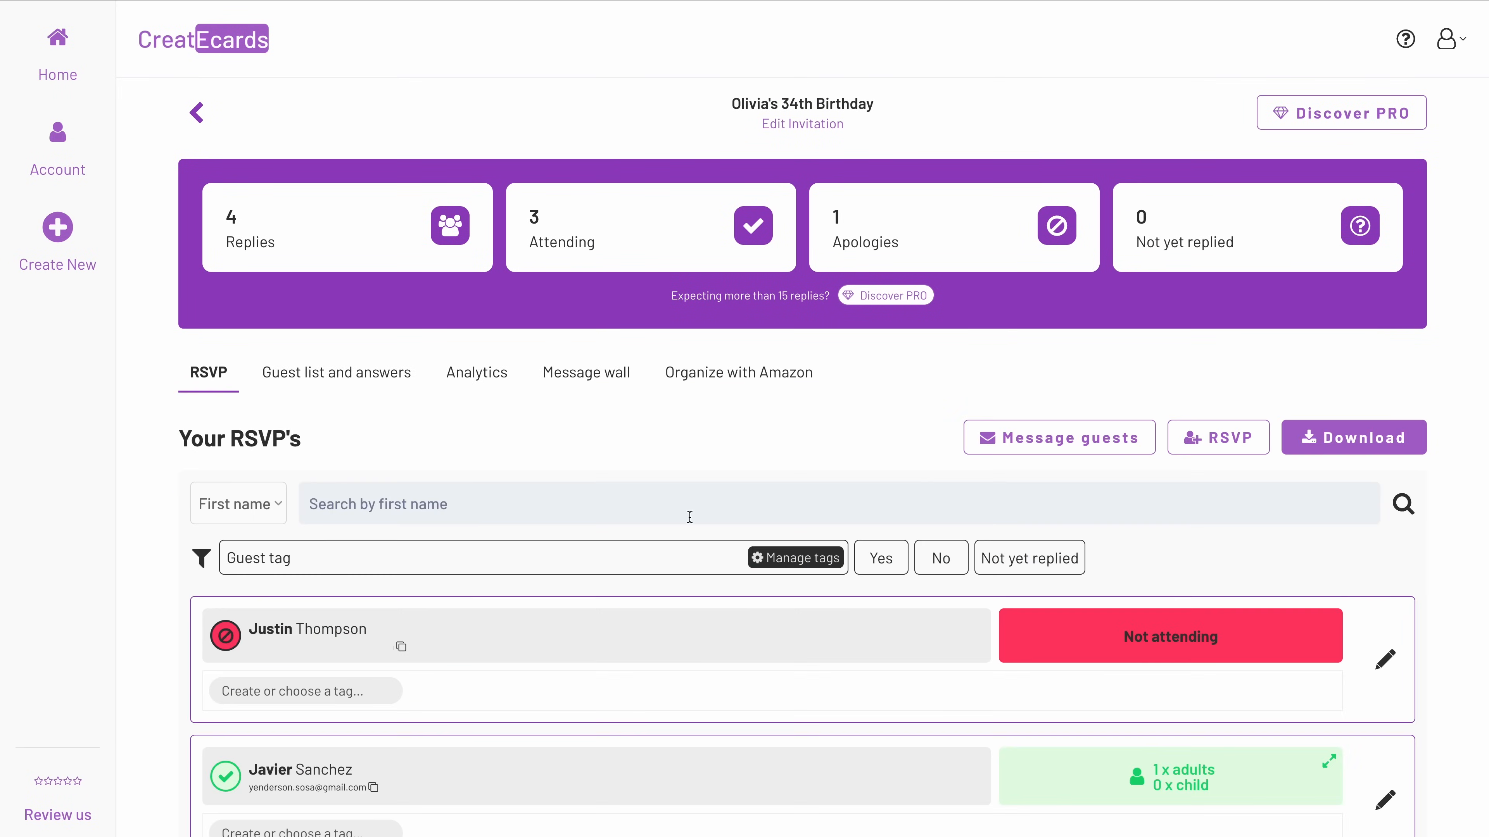
scroll(668, 511, down, 6)
scroll(673, 518, up, 6)
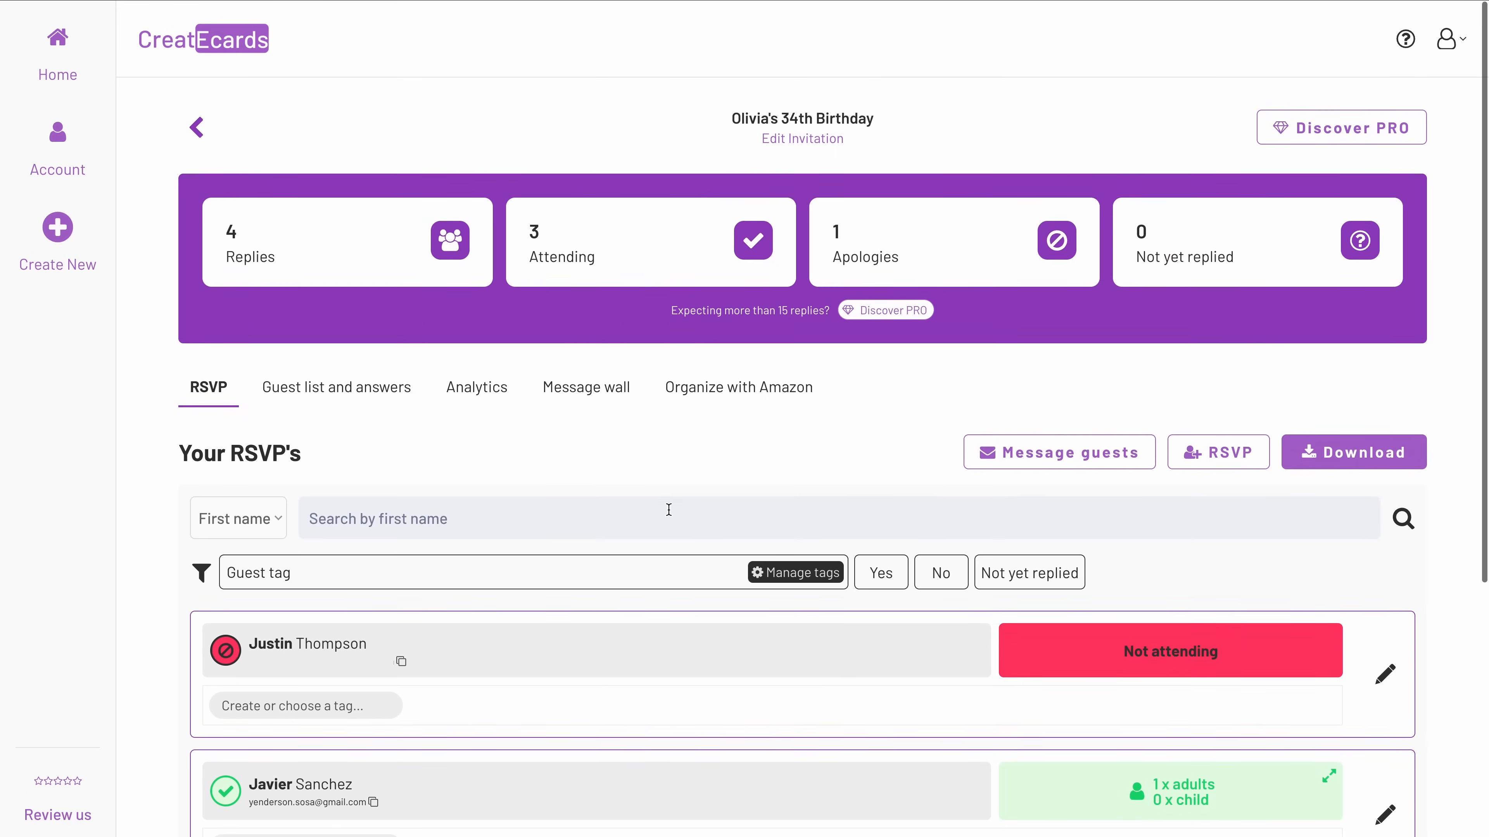